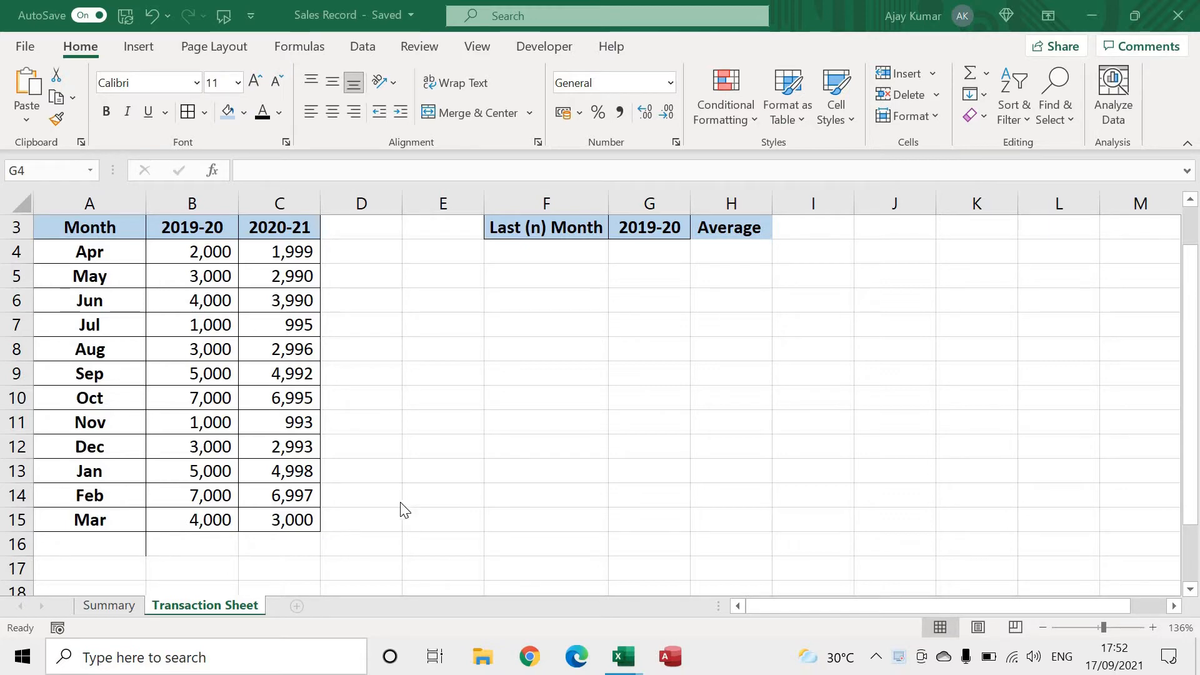
left_click_drag(87, 220, 297, 524)
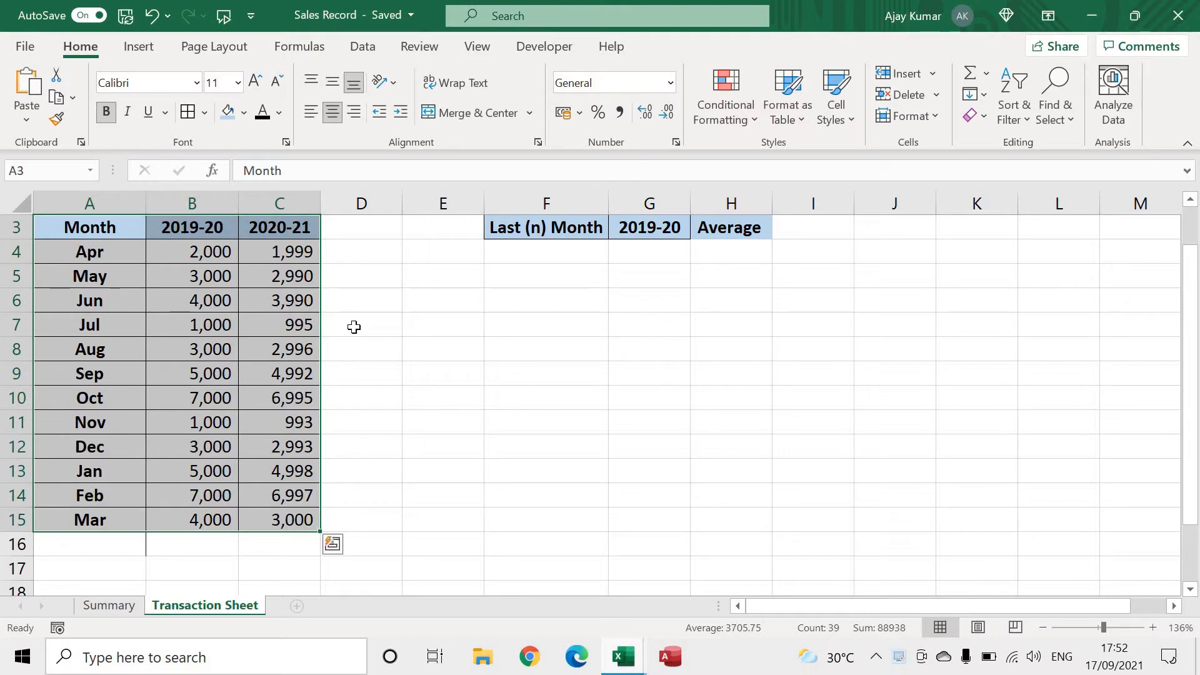
left_click(367, 348)
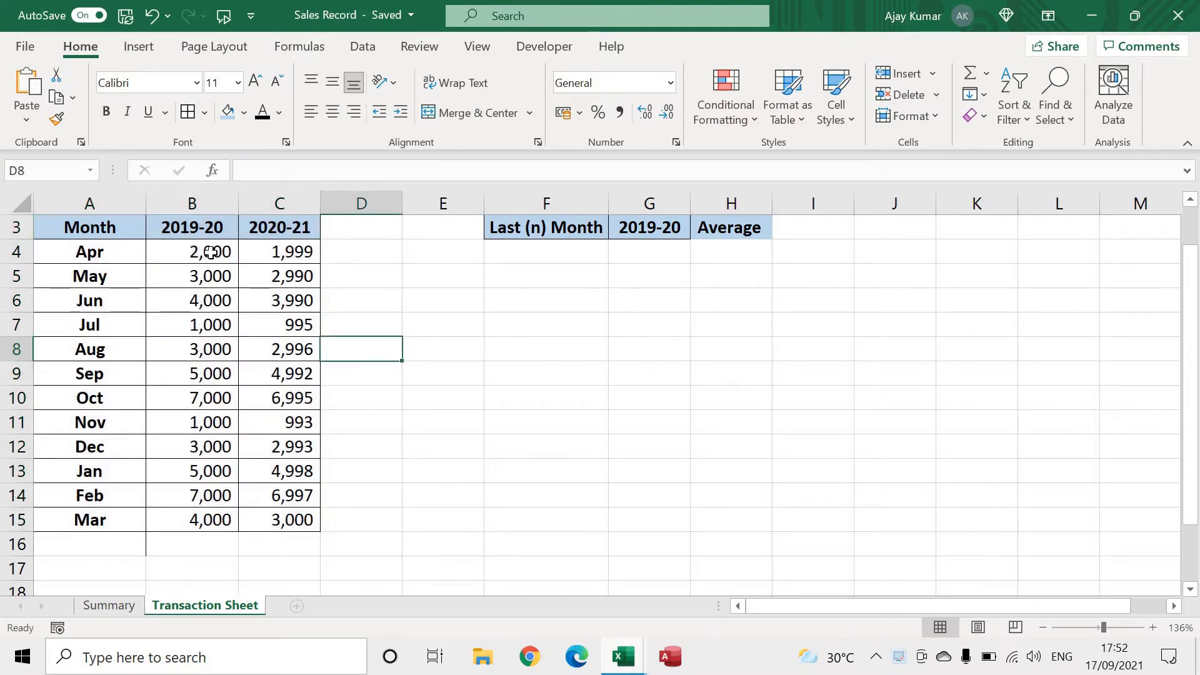
left_click_drag(212, 260, 216, 383)
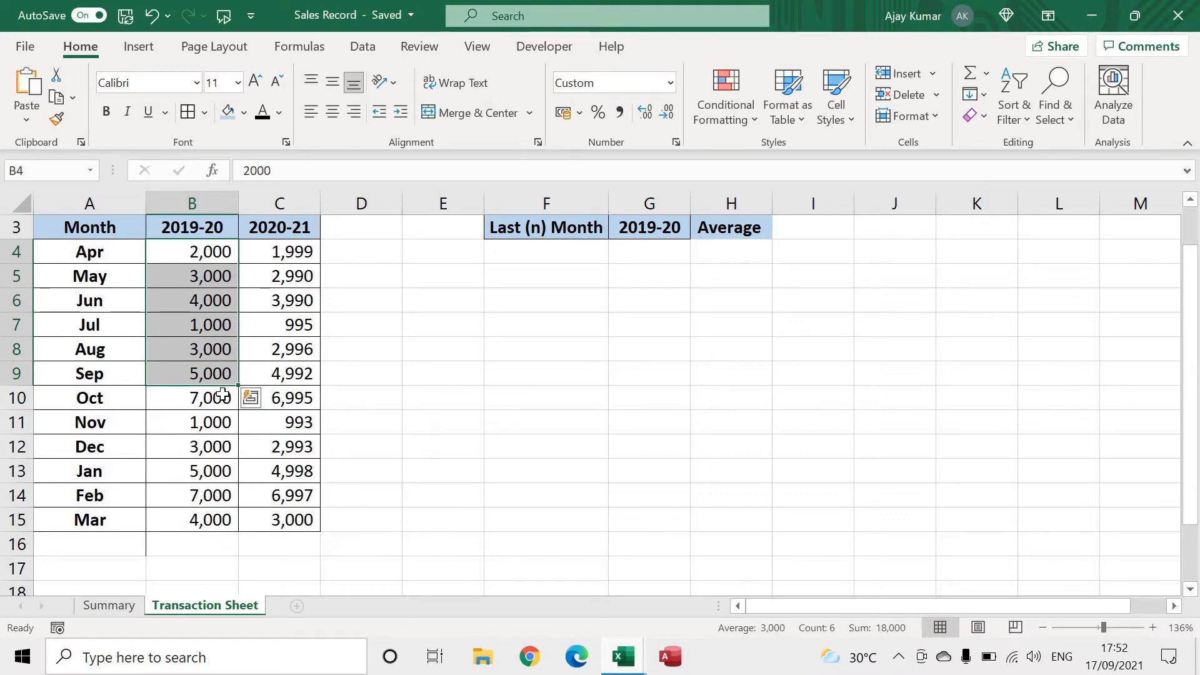
left_click(296, 399)
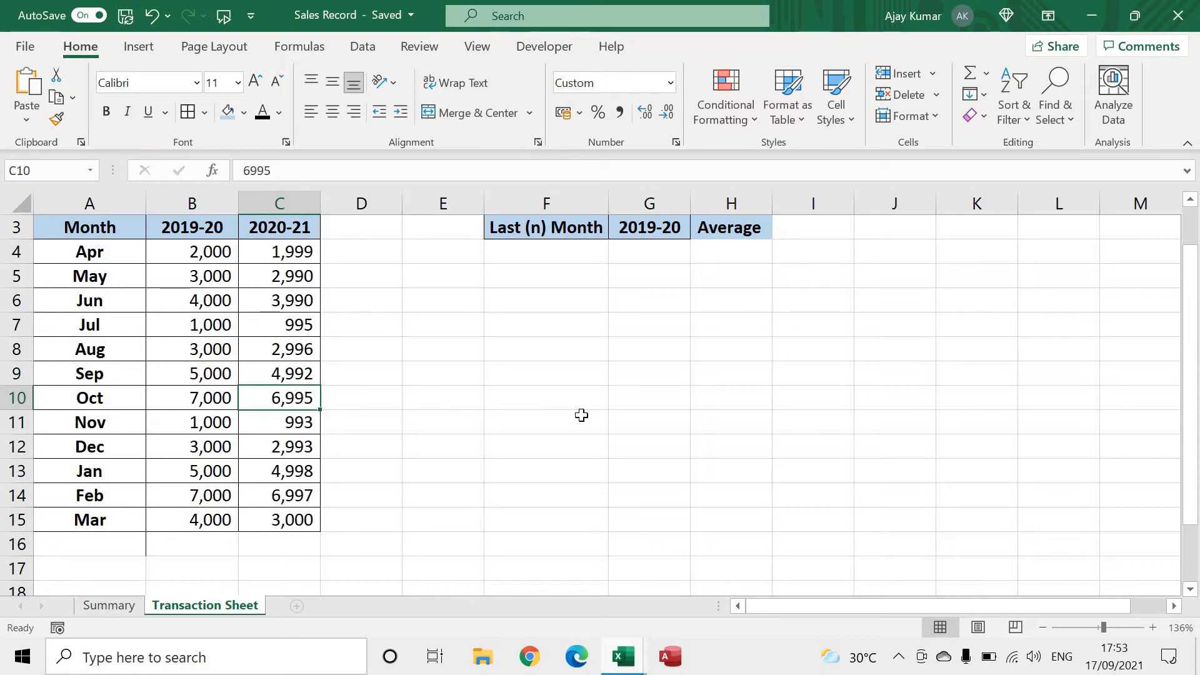
left_click(645, 252)
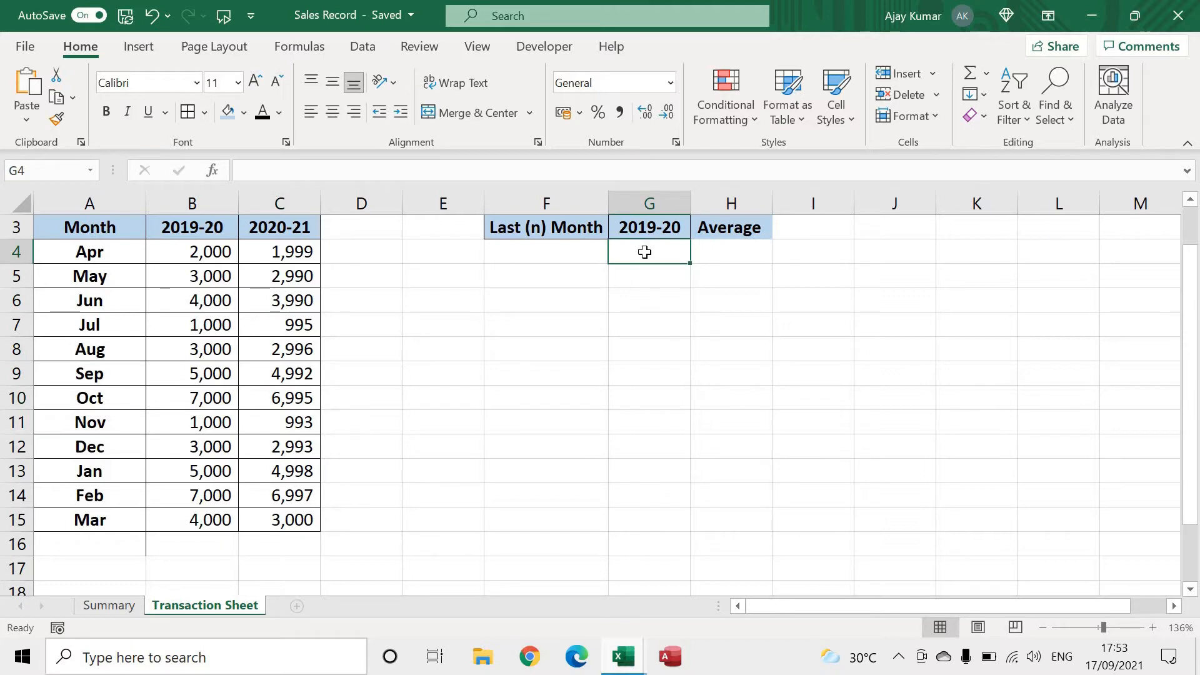
type("=")
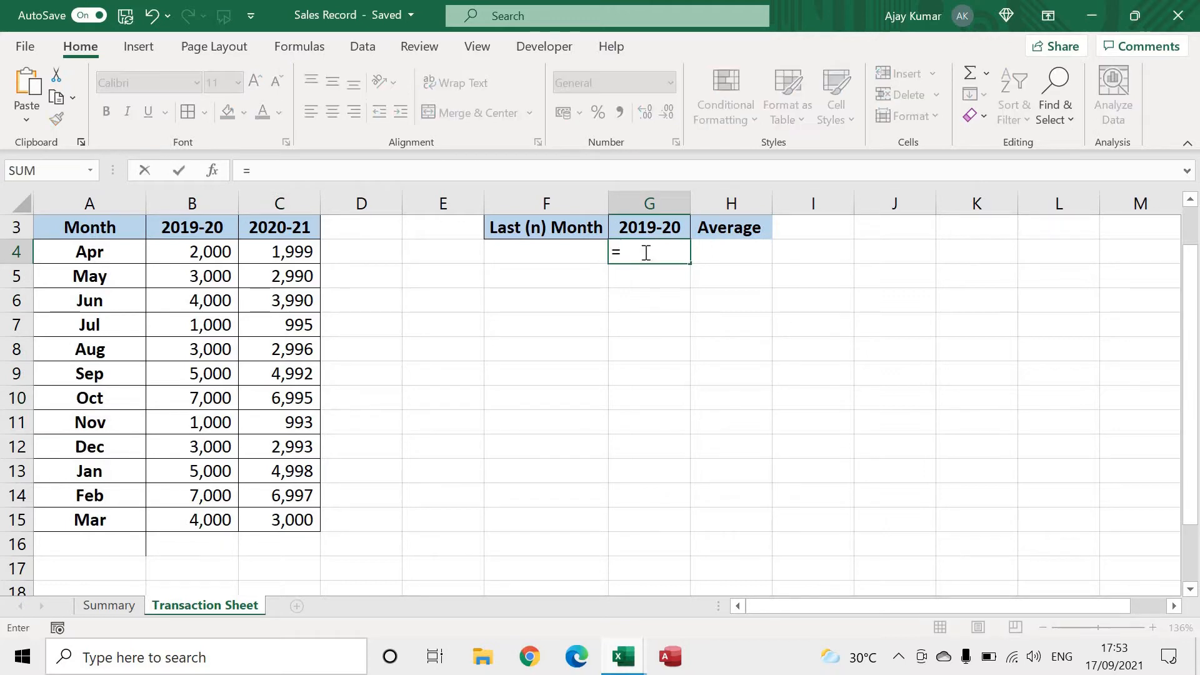
key("Return")
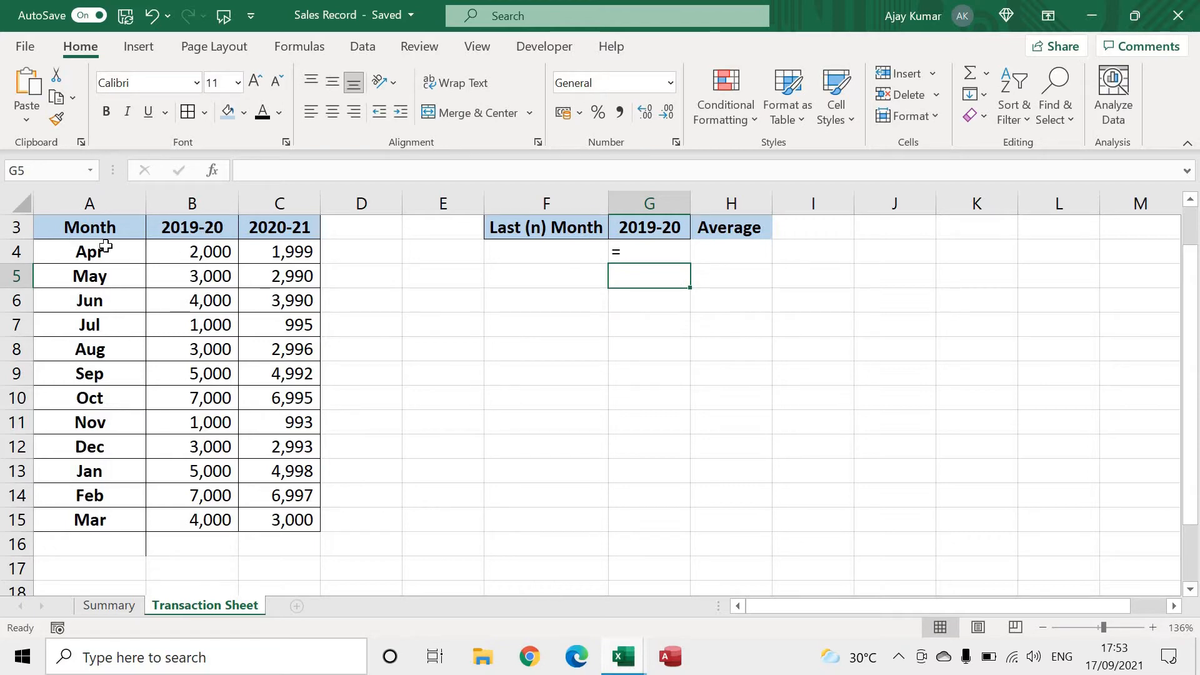
left_click(626, 254)
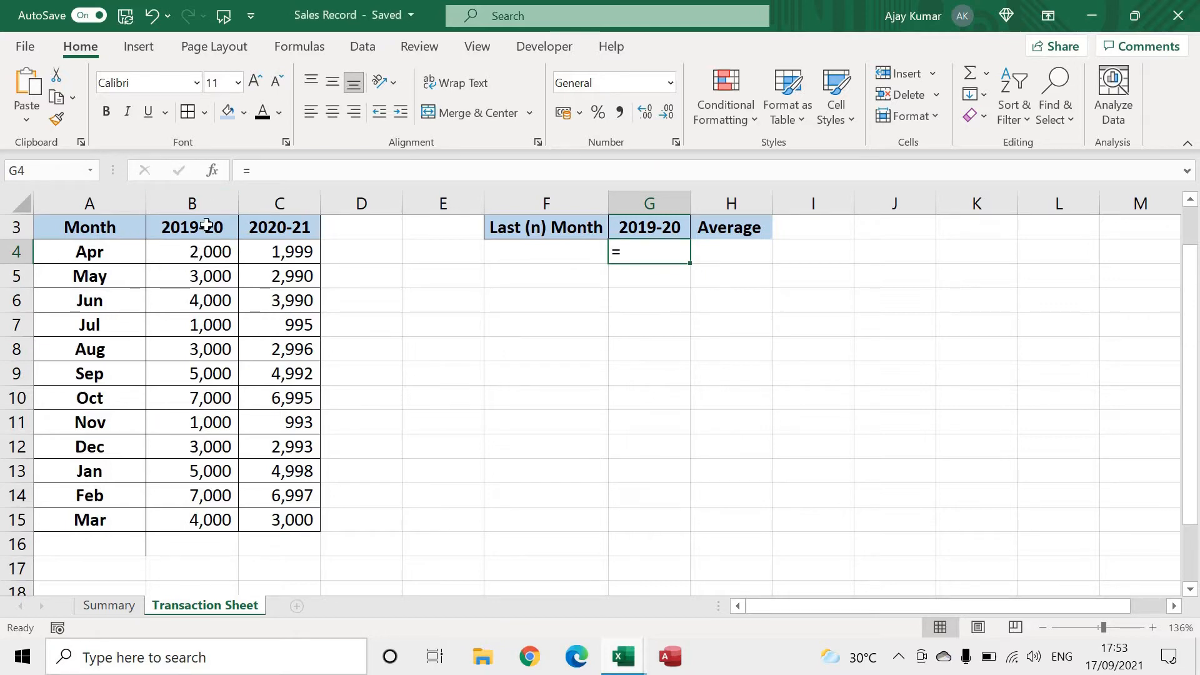
left_click_drag(126, 230, 295, 538)
left_click(194, 258)
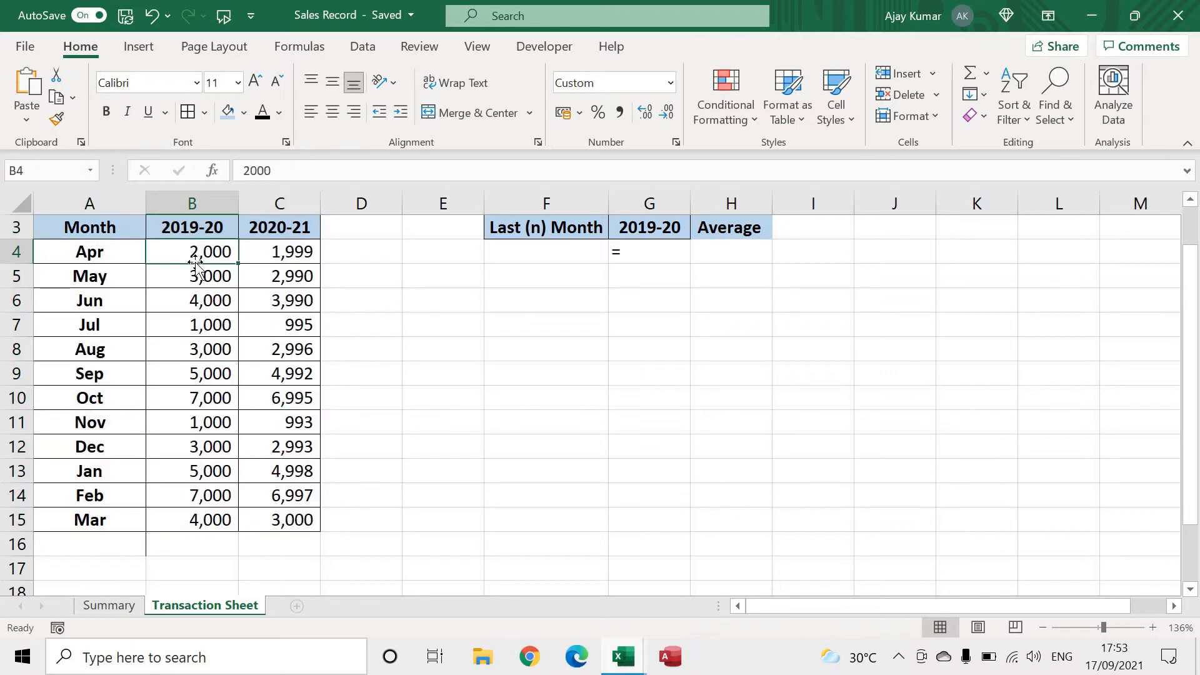
Enter the formula =OFFSET(A3,1,1) in cell G4, using the Month header as the reference
double_click(656, 258)
type("=")
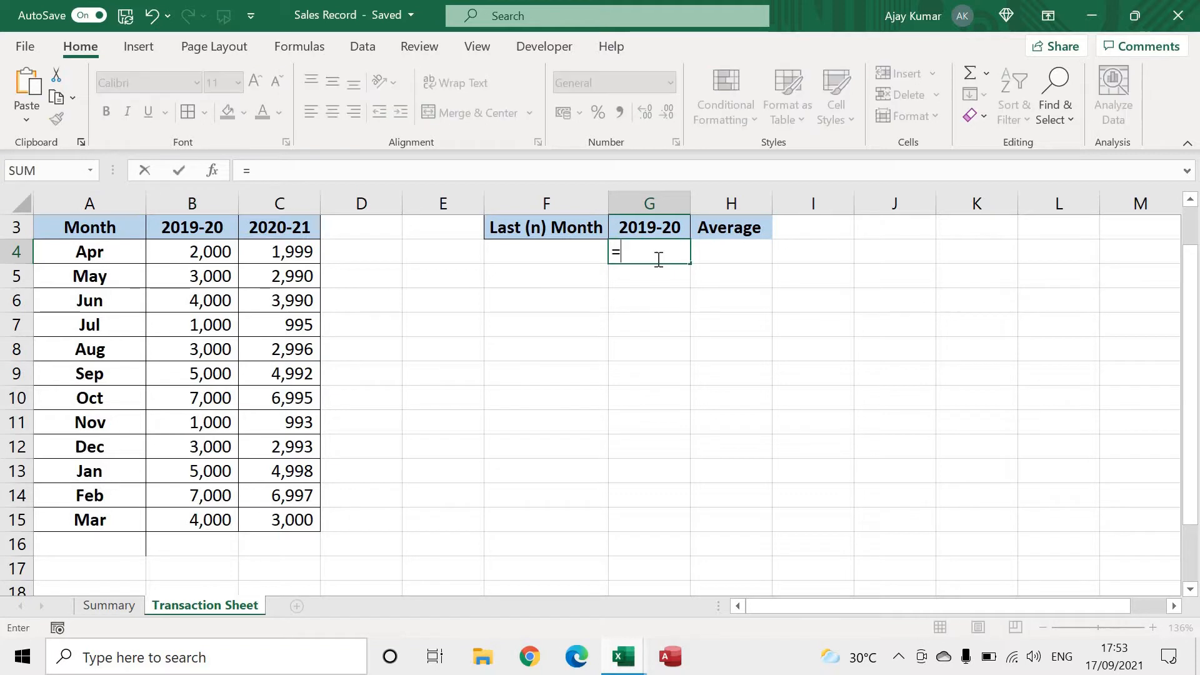
type("offse")
key("Tab")
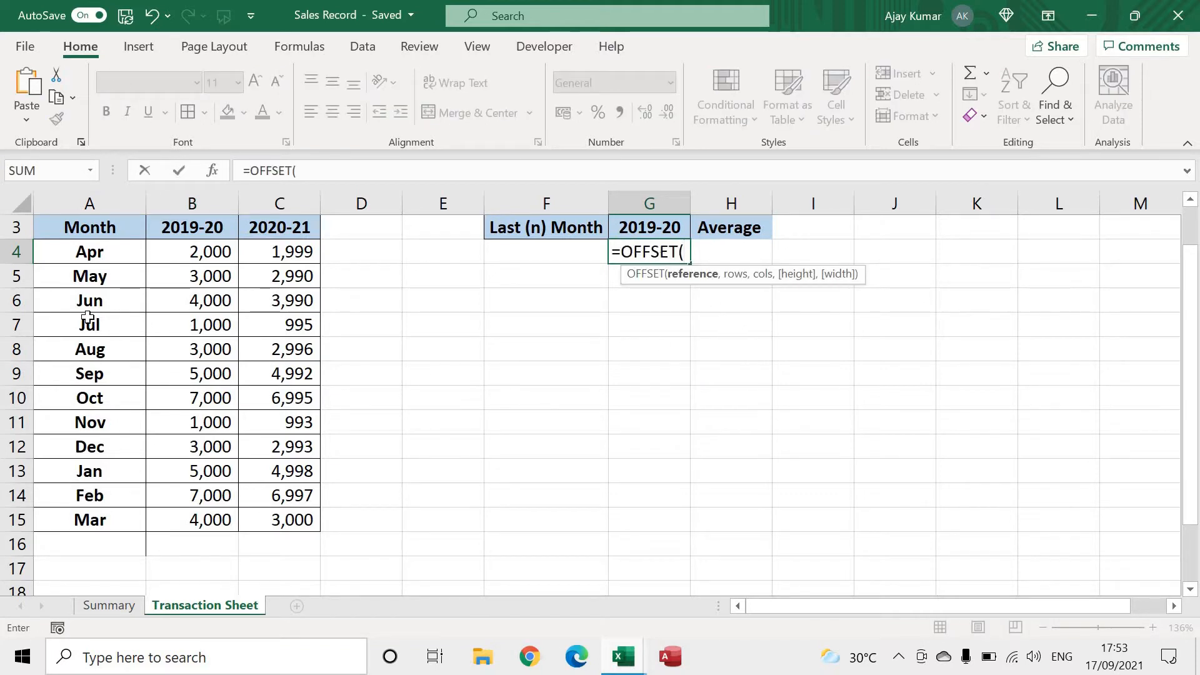
left_click(65, 229)
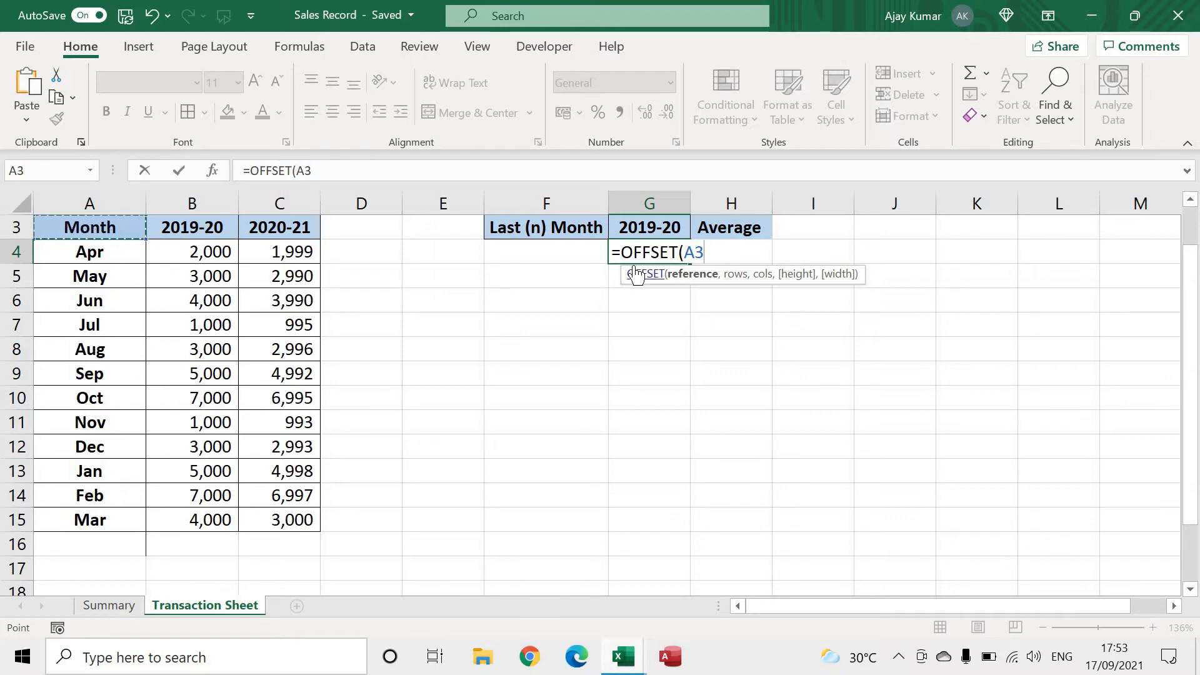
type(",1")
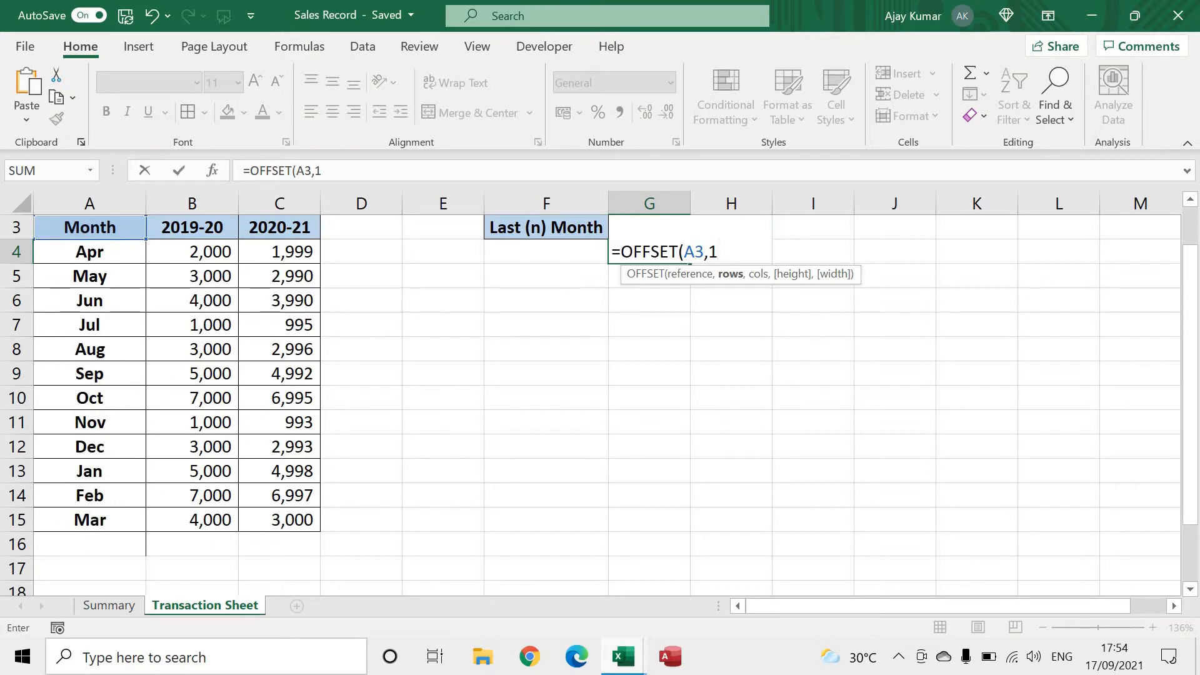
type(",1")
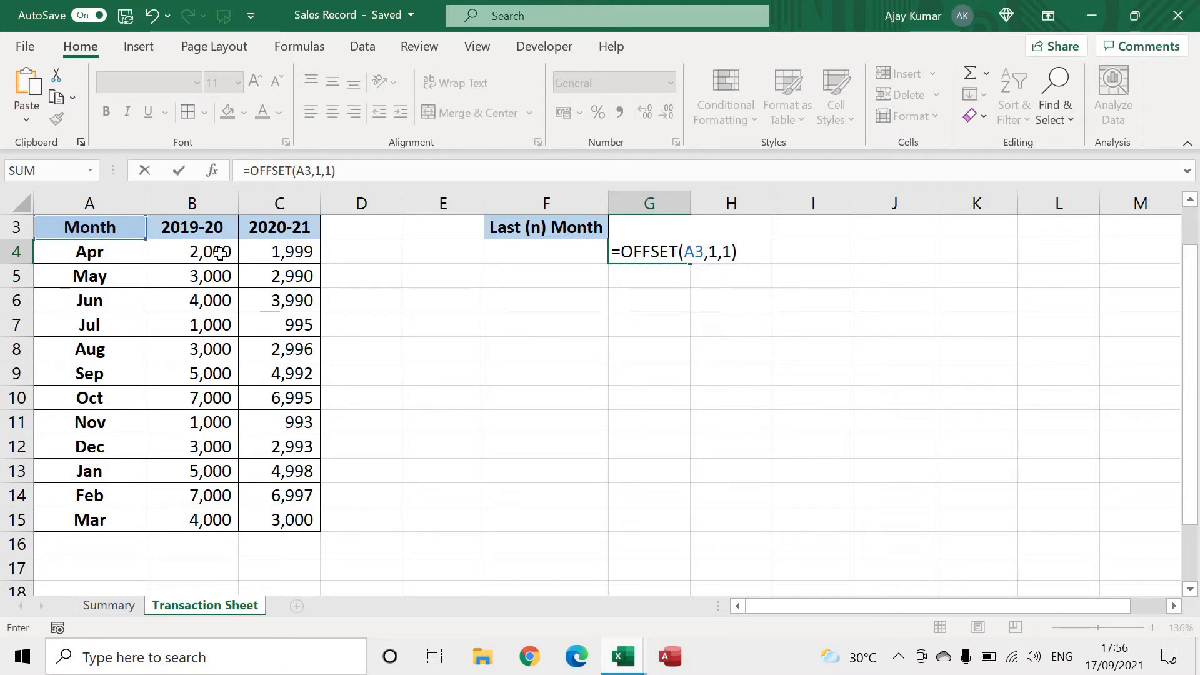
key("Return")
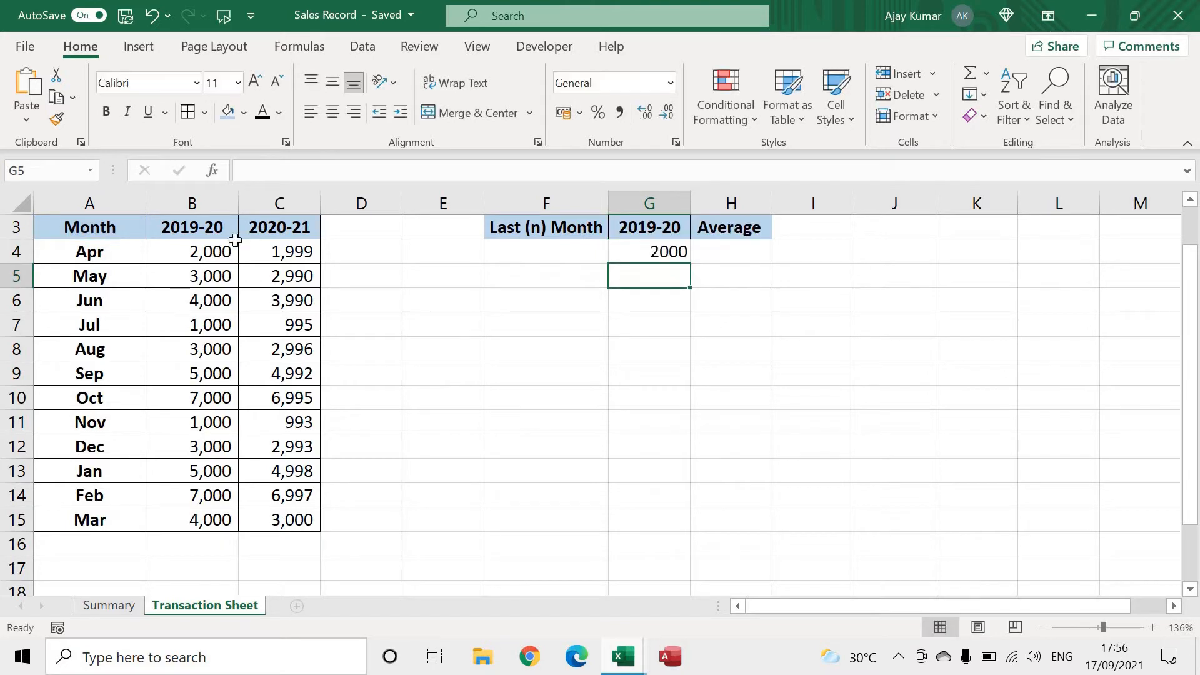
Add a height argument of 3 to the OFFSET formula in G4, making it =OFFSET(A3,1,1,3)
left_click(654, 251)
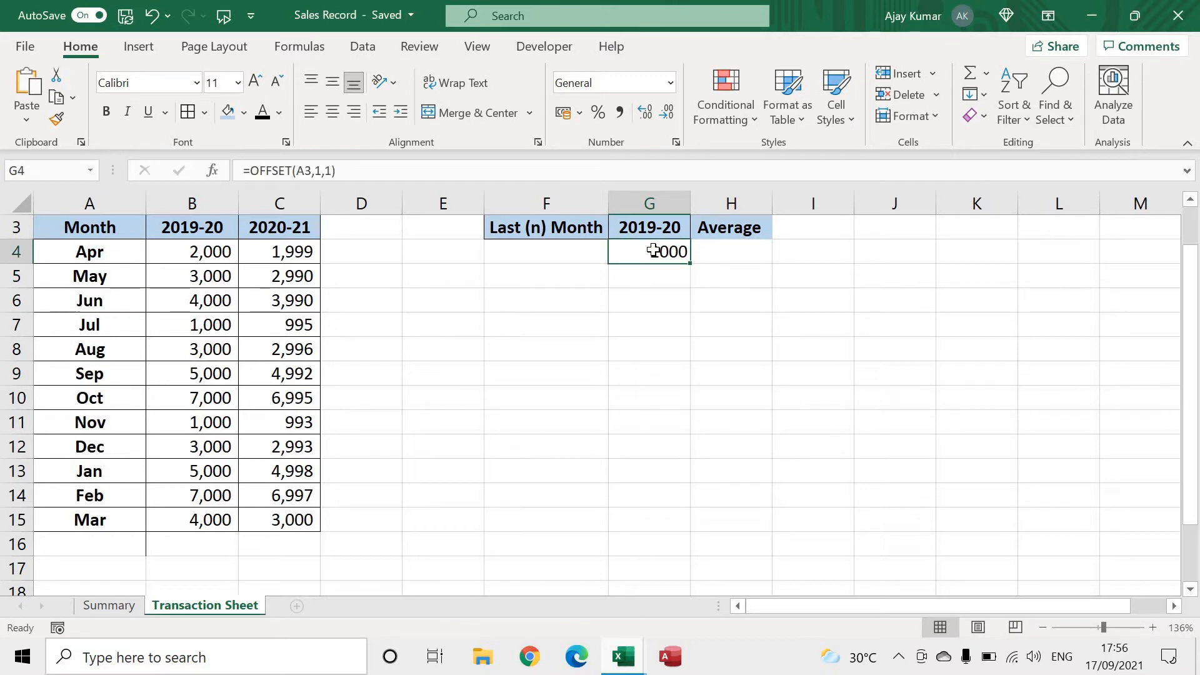
double_click(654, 251)
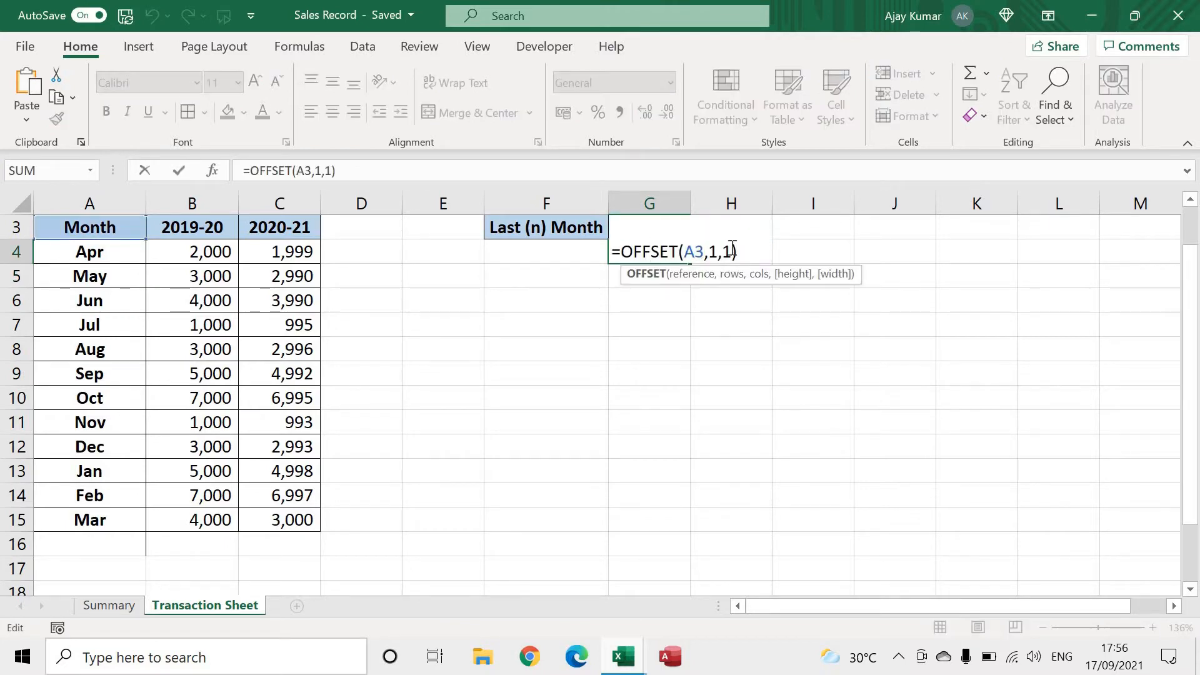
type(",")
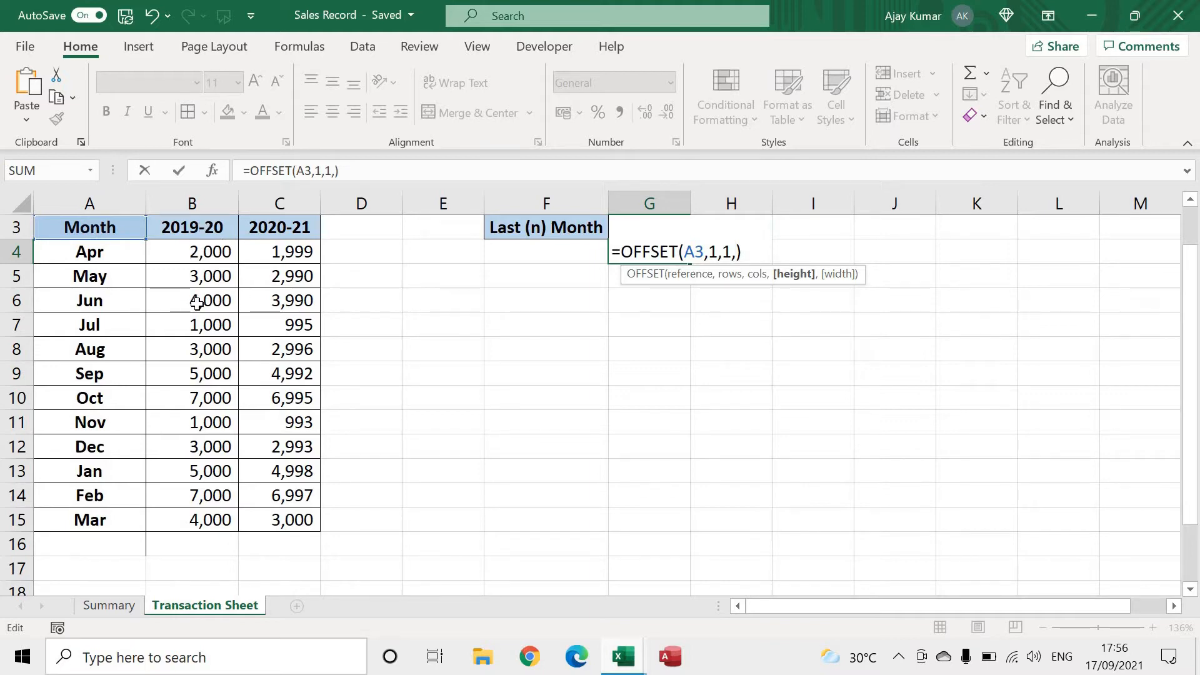
type("3")
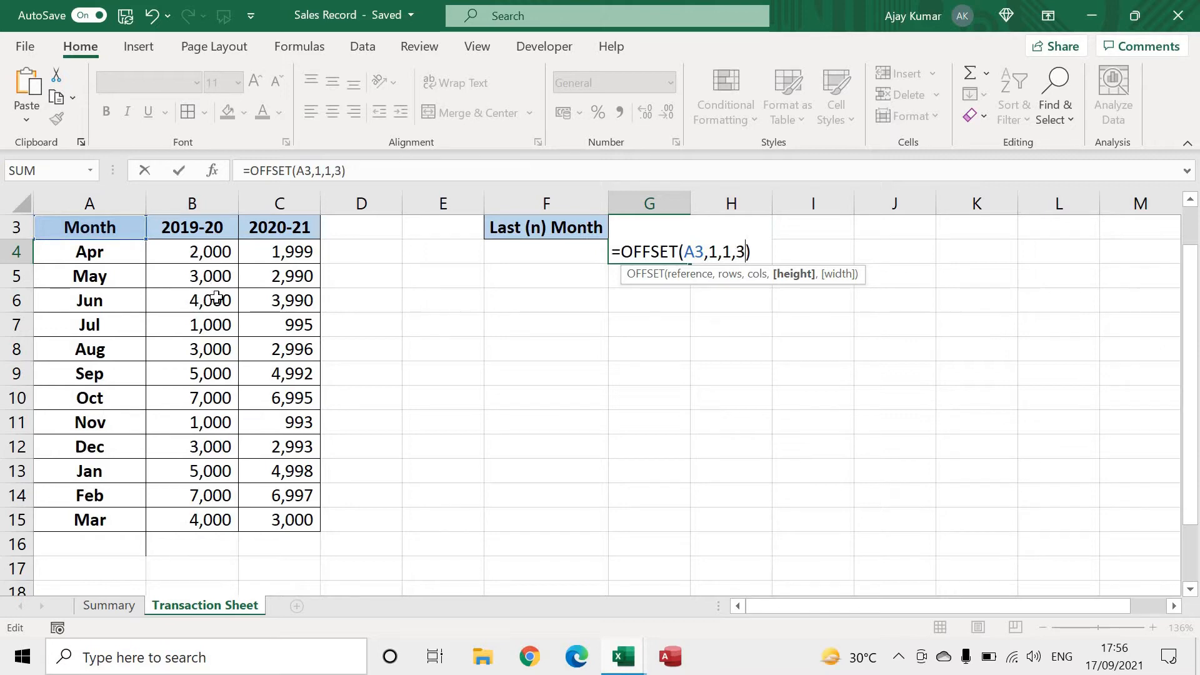
type(")")
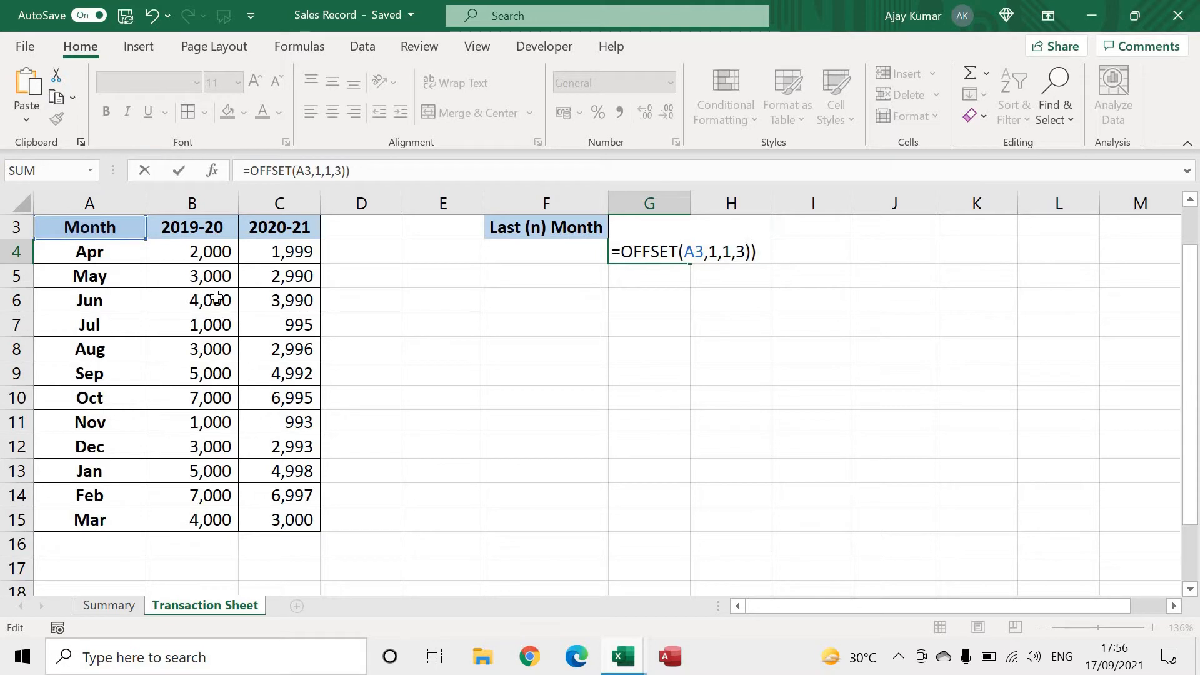
key("Return")
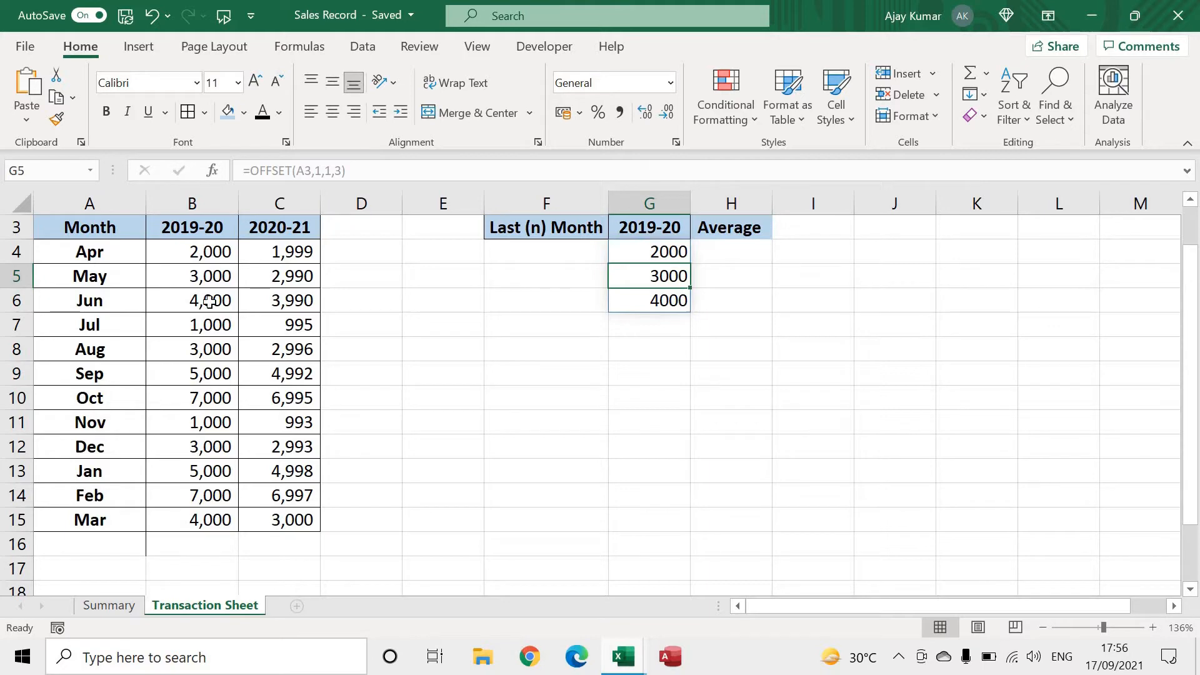
Change the rows argument of the OFFSET formula in G4 to 2, giving =OFFSET(A3,2,1,3)
left_click(661, 250)
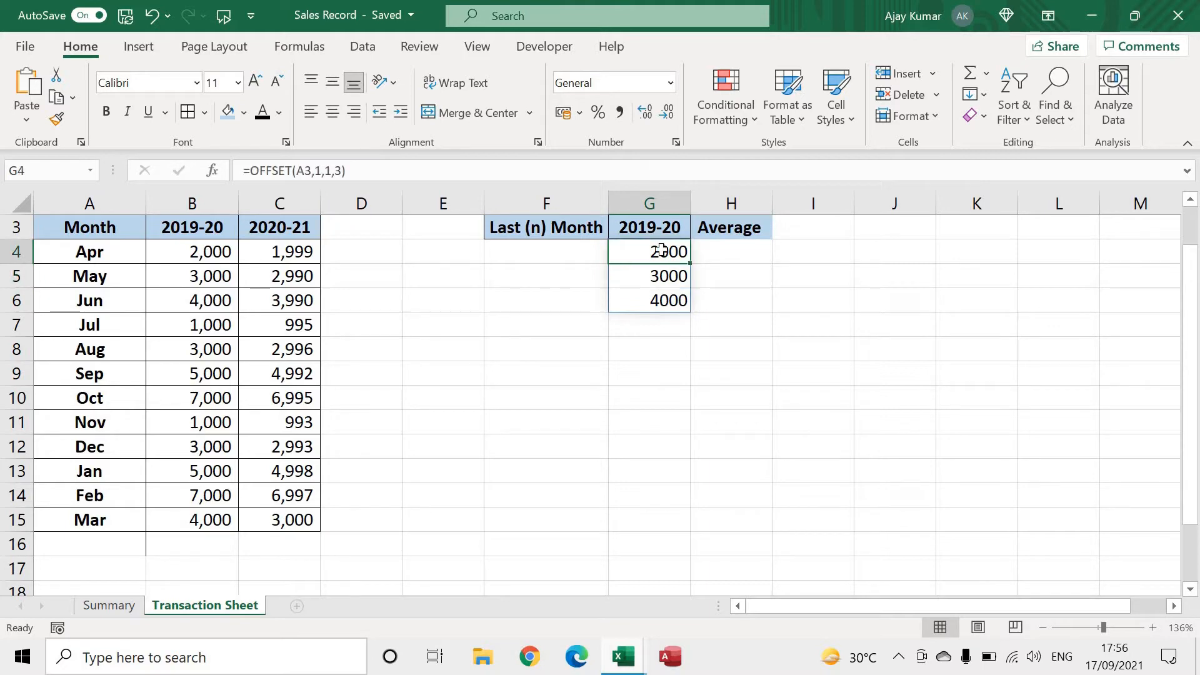
left_click(320, 170)
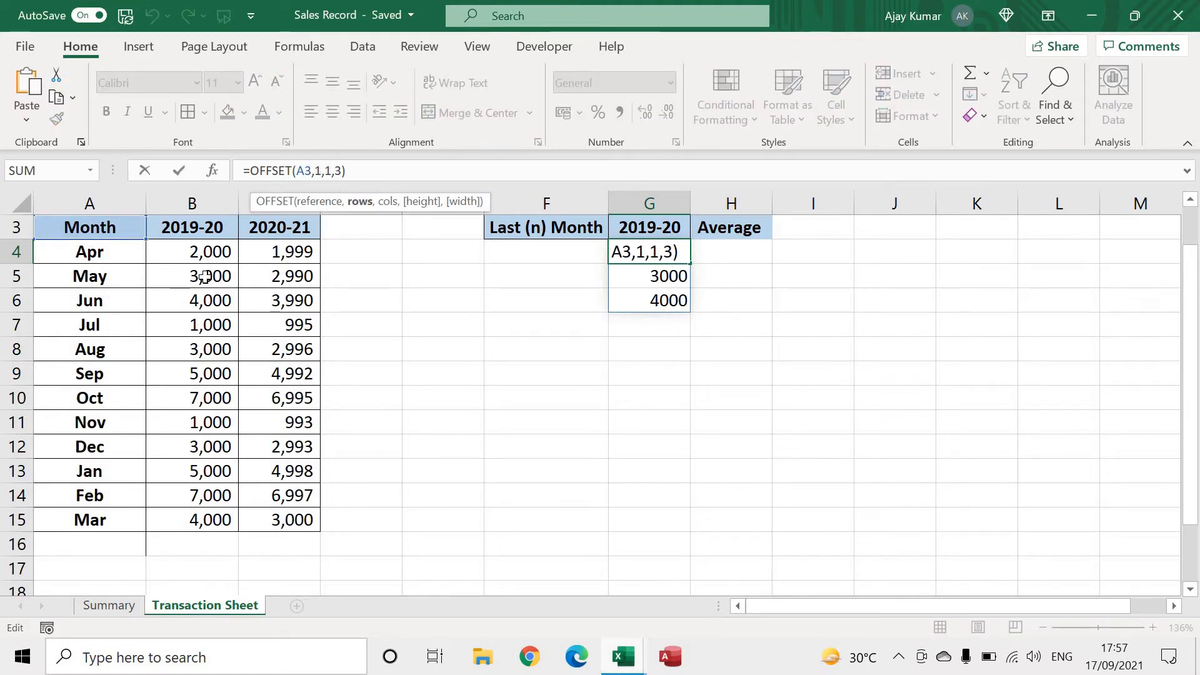
key("BackSpace")
type("2")
key("Return")
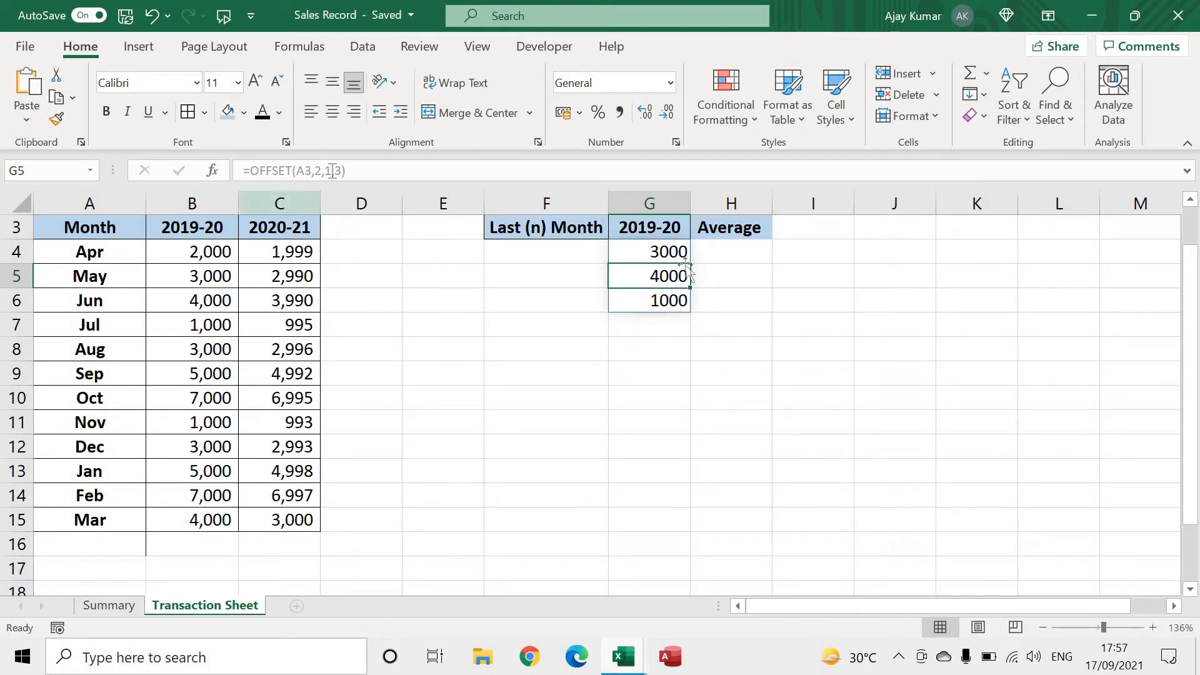
key("BackSpace")
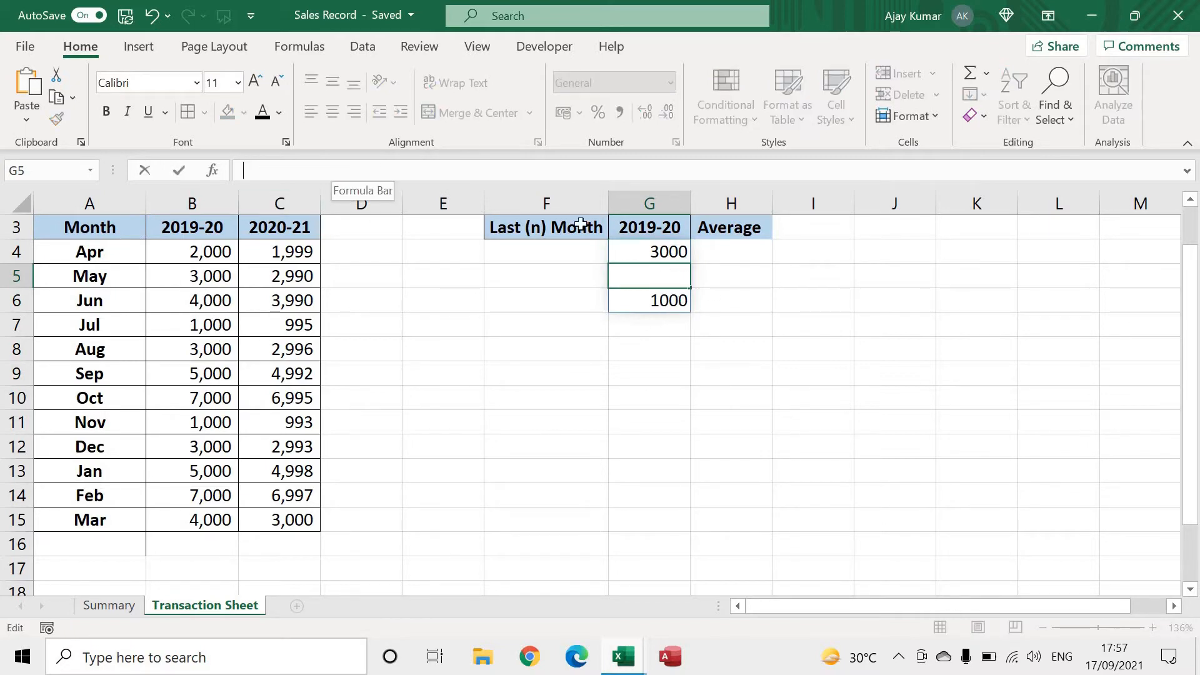
Add a width argument of 1 to the G4 formula, making it =OFFSET(A3,2,1,3,1)
left_click(674, 250)
double_click(674, 250)
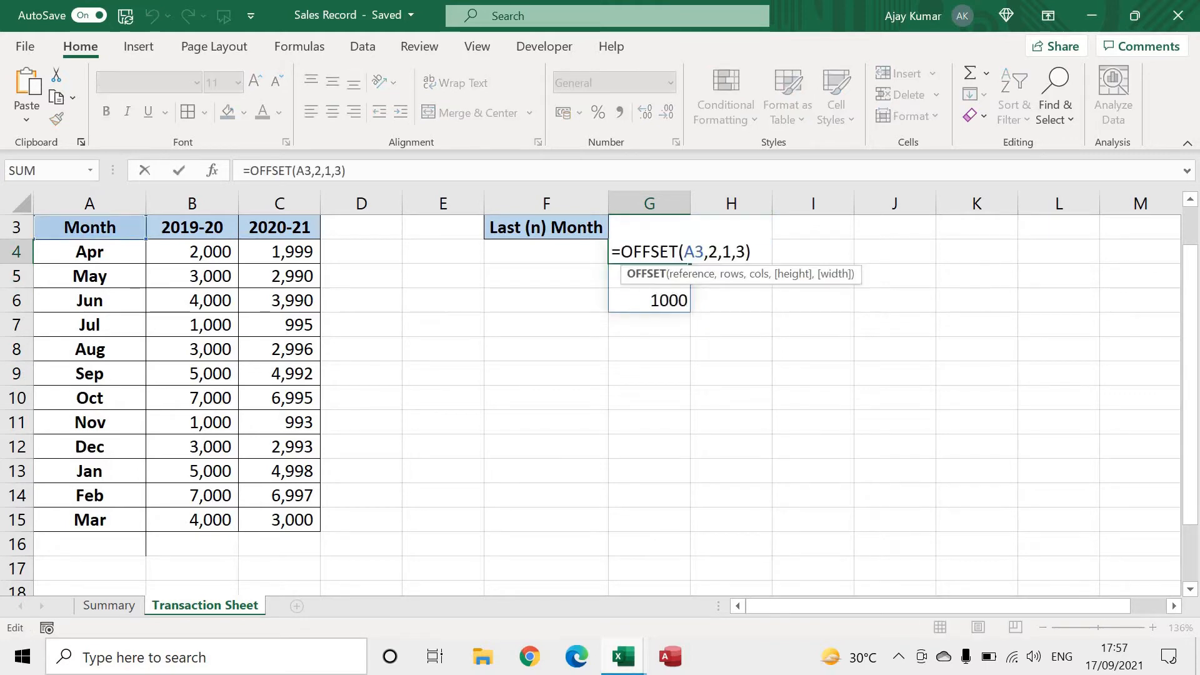
left_click(746, 250)
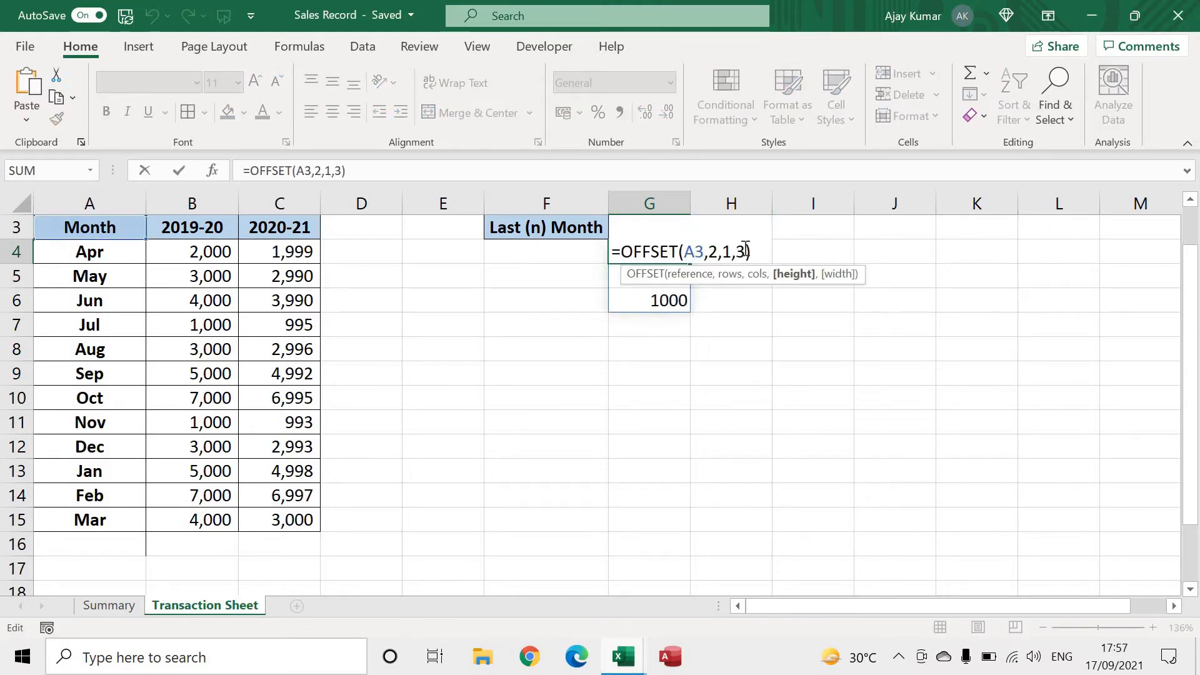
type(",")
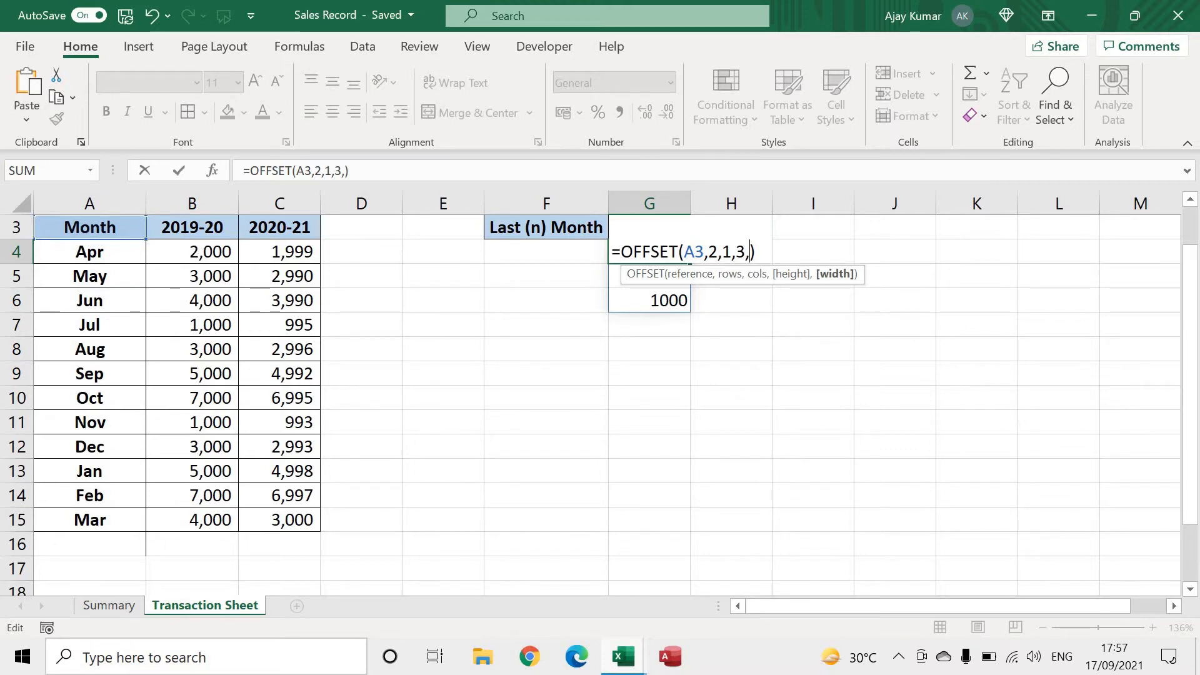
key("Left")
key("Left")
key("Return")
key("Up")
key("F2")
type("1")
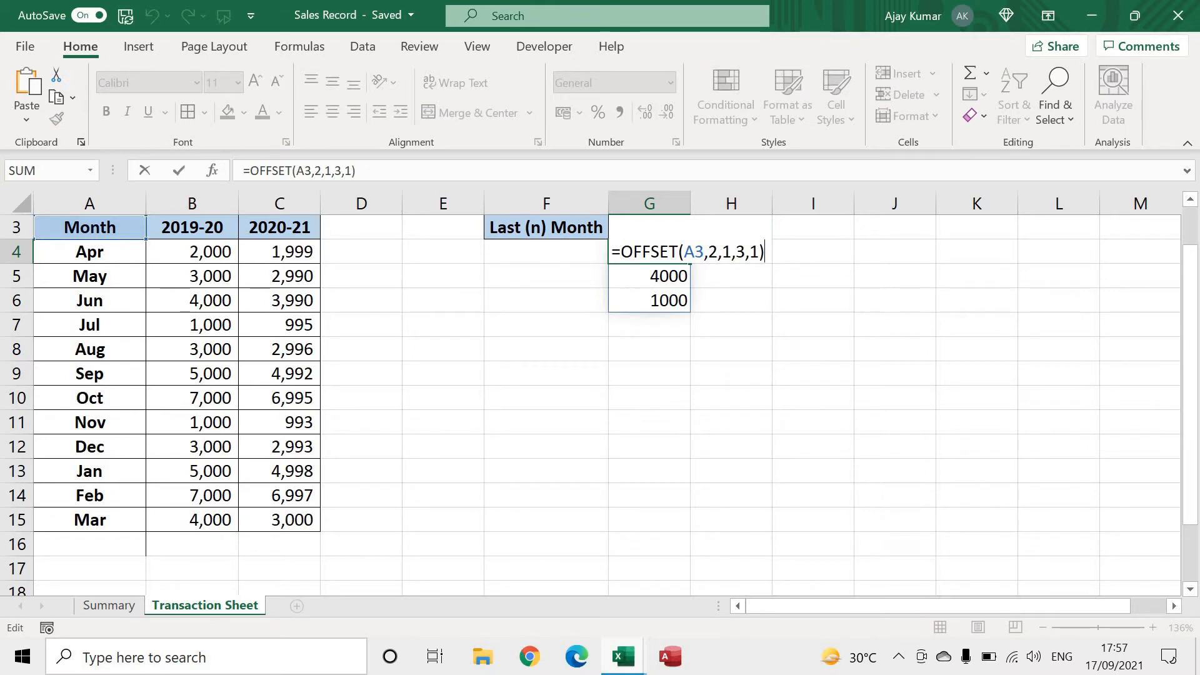
Set the width argument of the OFFSET formula in G4 to 2
left_click(758, 253)
double_click(755, 252)
type("2")
key("Return")
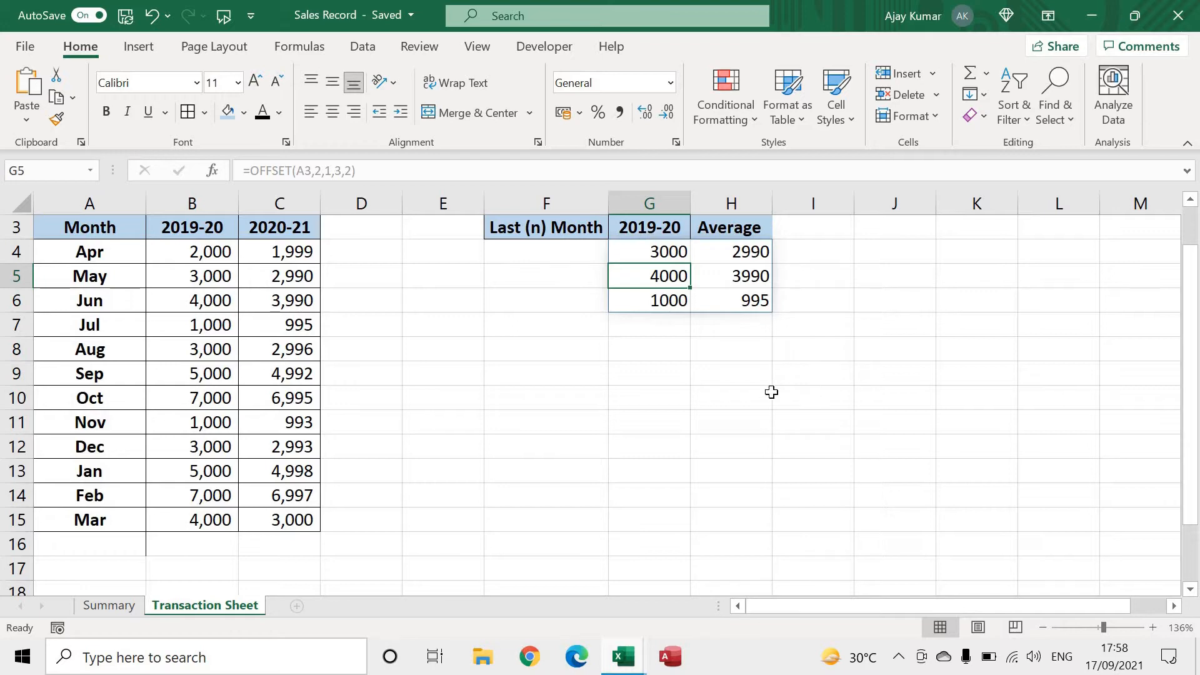
Set the width argument of the OFFSET formula in G4 back to 1
left_click(666, 247)
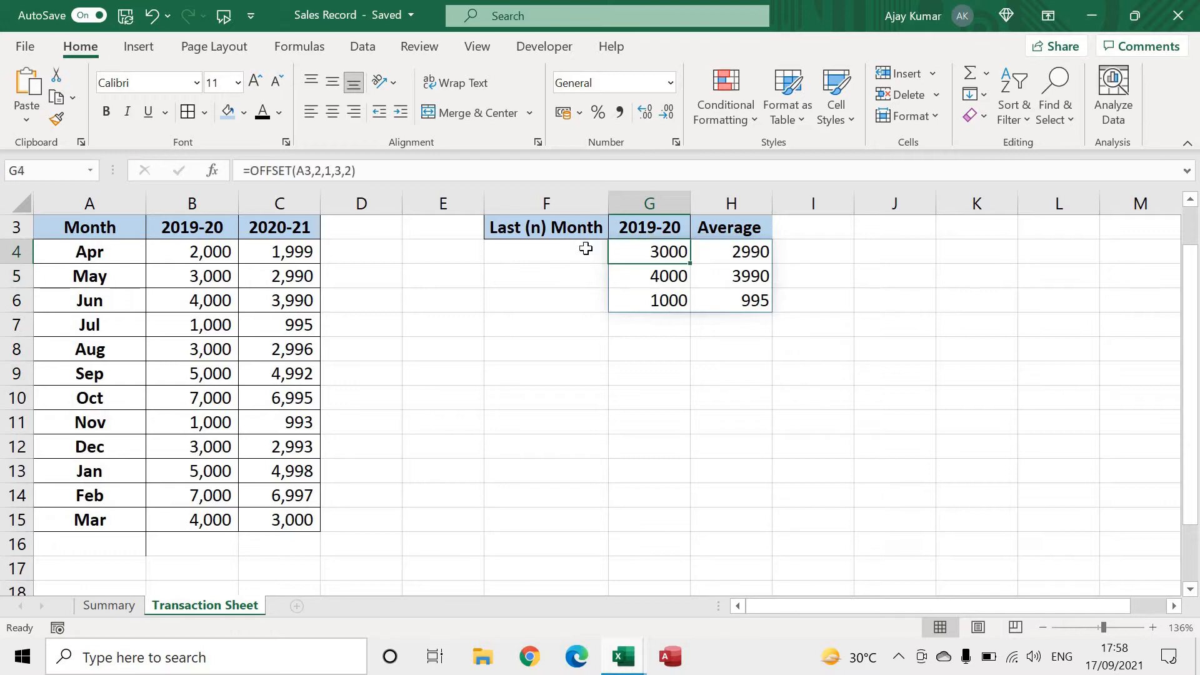
left_click(347, 170)
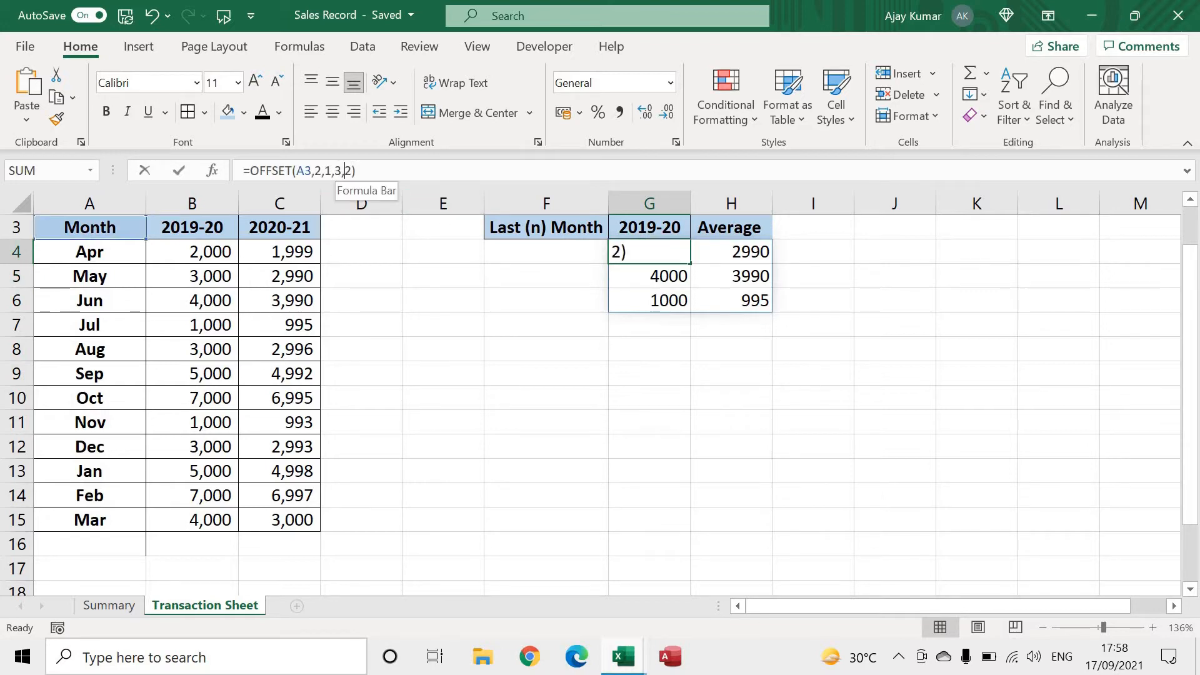
key("Delete")
type("1")
key("Return")
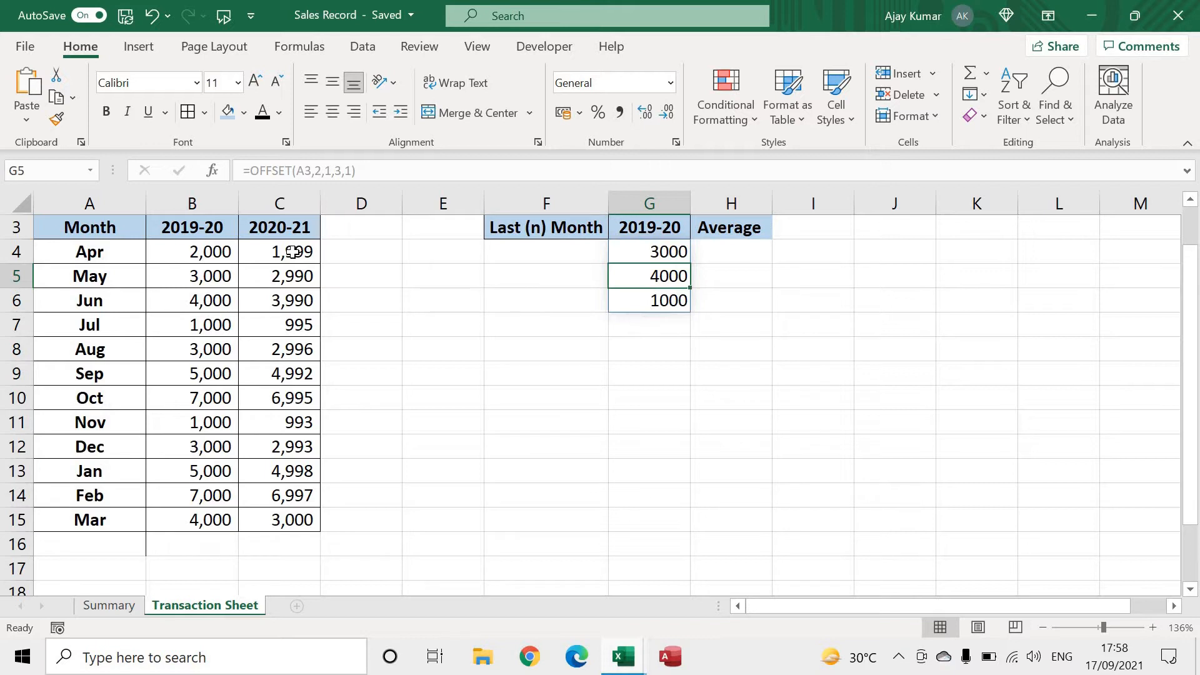
Set the width argument of the OFFSET formula in G4 to 3, giving =OFFSET(A3,2,1,3,3)
left_click(659, 247)
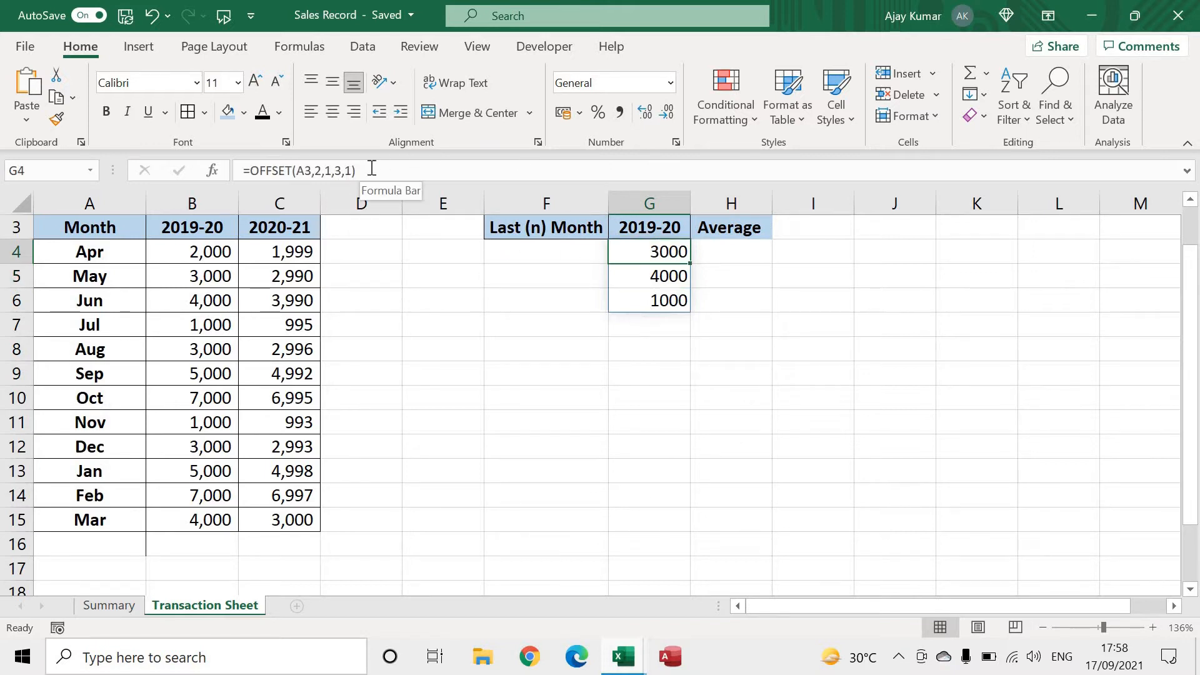
double_click(348, 170)
type("3")
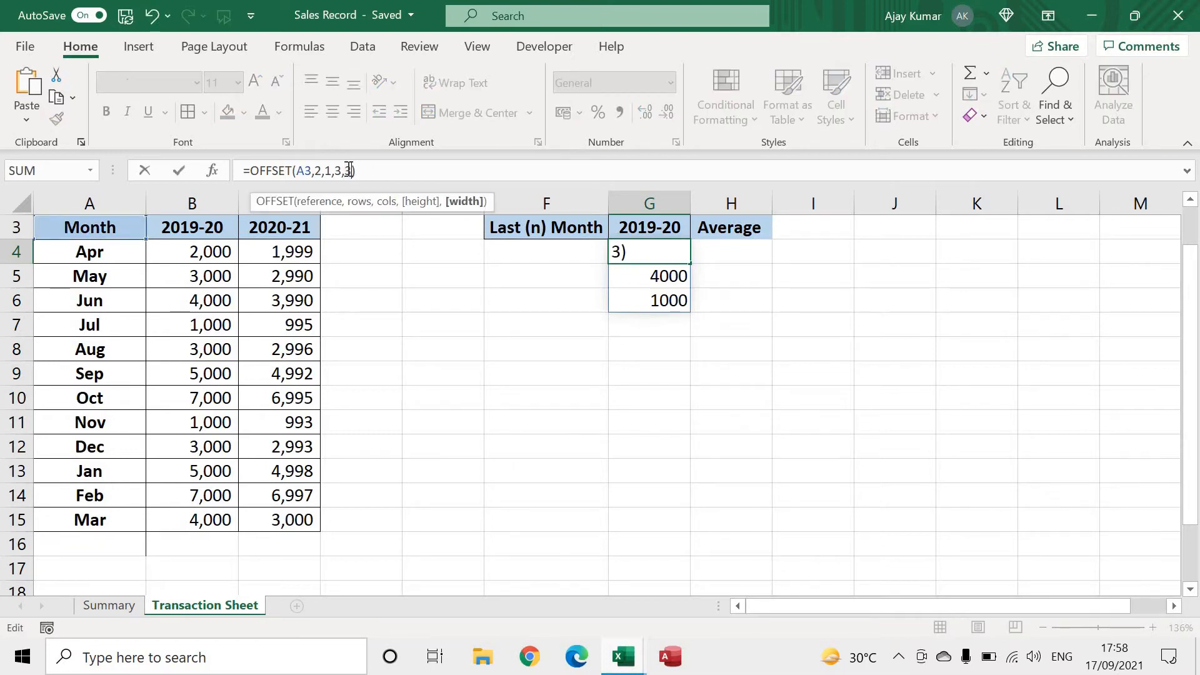
key("Return")
Enter 3000 in cell D5, beside the May sales figures
left_click(347, 255)
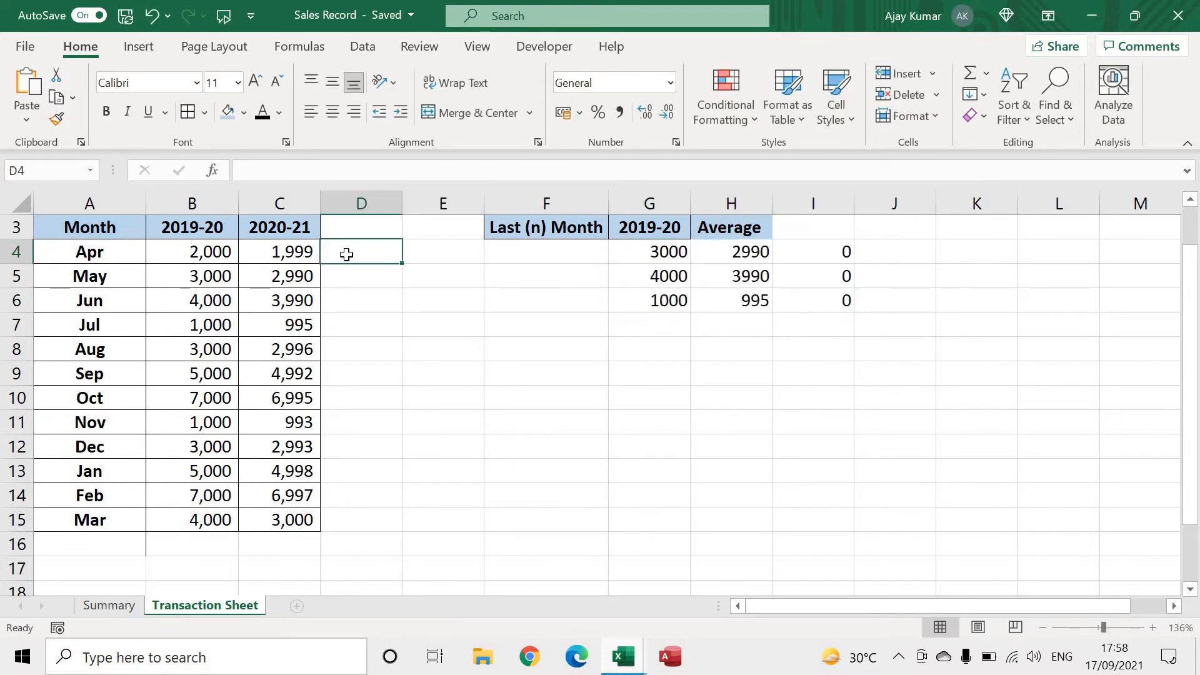
key("Return")
type("3000")
key("Return")
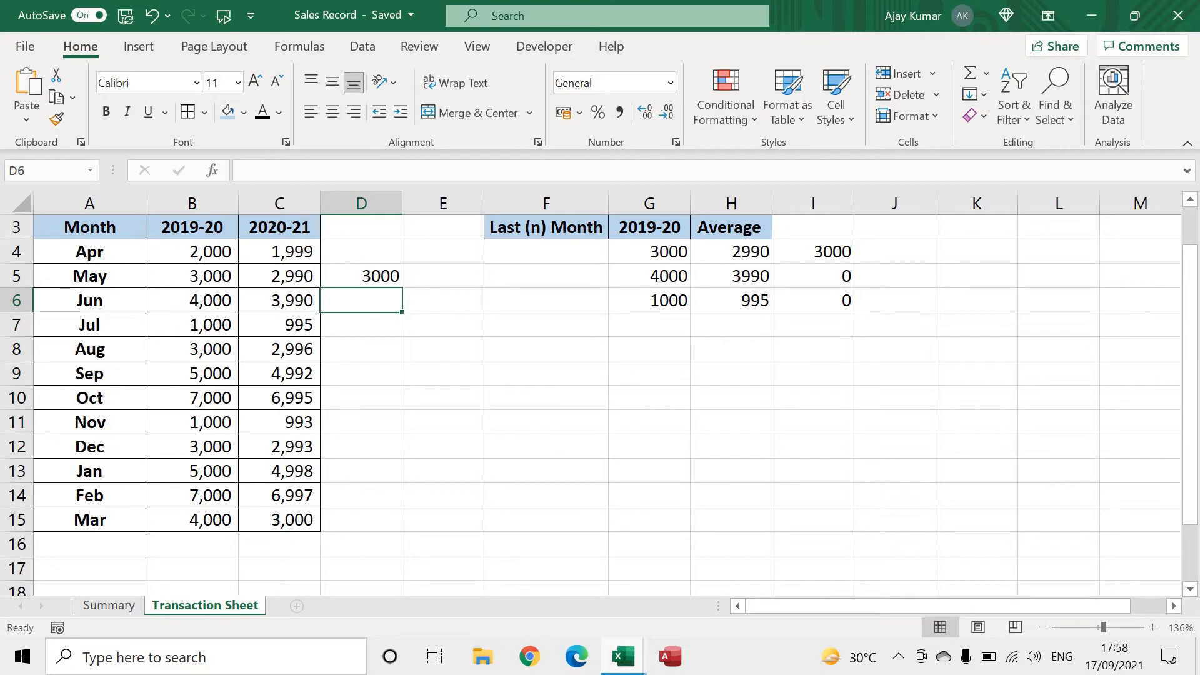
Return the width argument of the G4 OFFSET formula to 1, giving =OFFSET(A3,2,1,3,1)
left_click(669, 252)
left_click(347, 170)
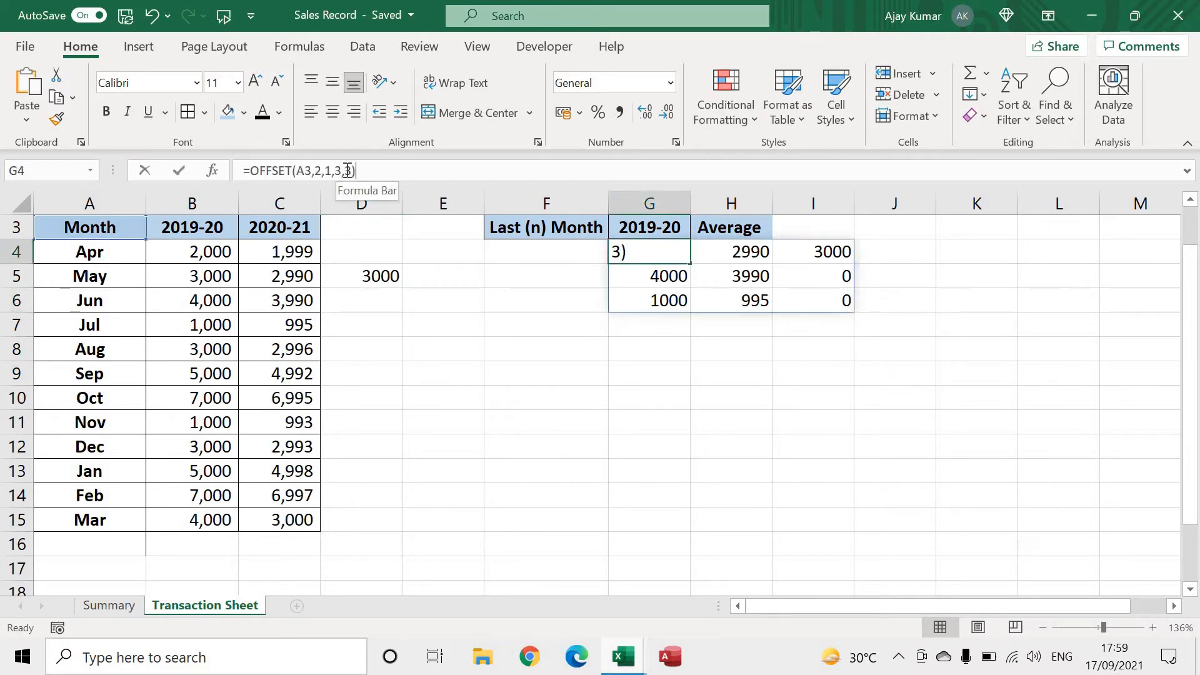
key("BackSpace")
type("1")
key("Return")
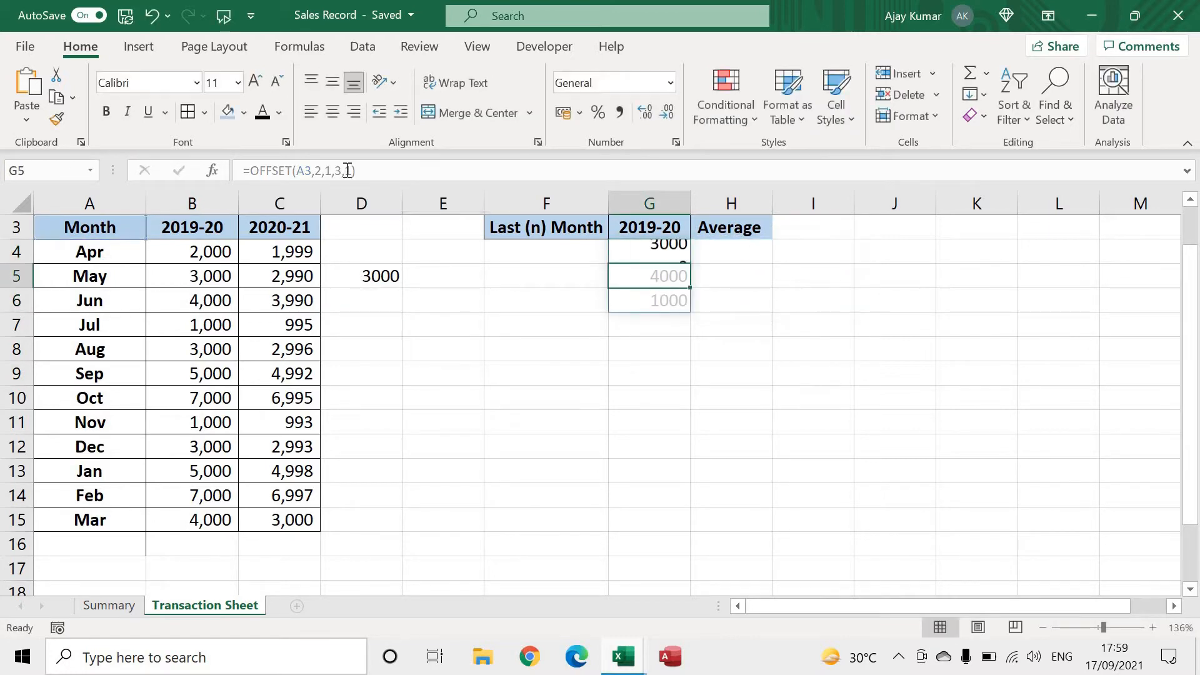
Change the height argument of the OFFSET formula in G4 to 1, giving =OFFSET(A3,2,1,1,1)
key("Up")
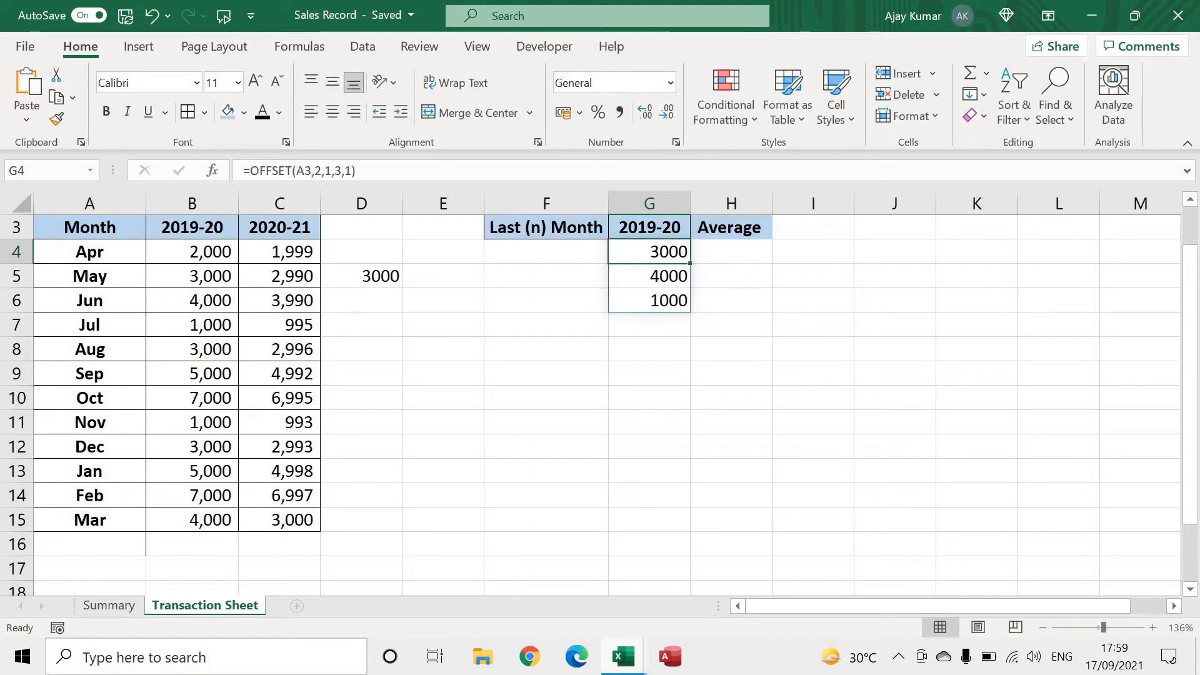
left_click(338, 170)
key("BackSpace")
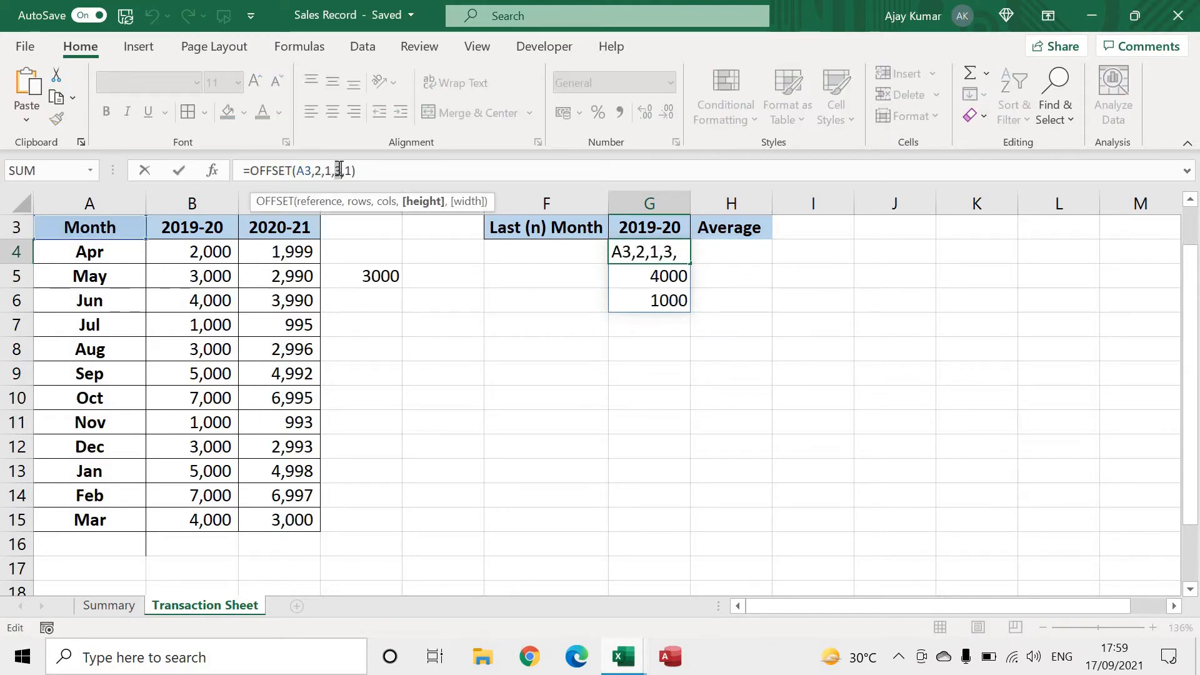
type("1")
key("Return")
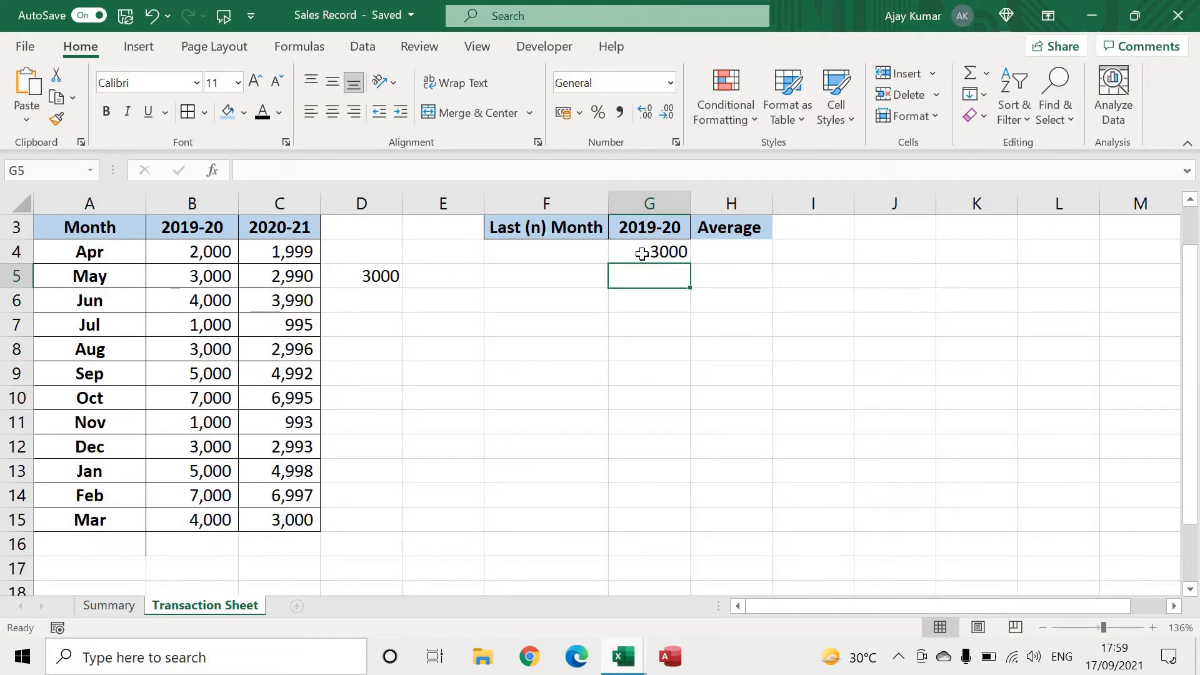
Review the arguments of the G4 OFFSET formula and set its height to 12, giving =OFFSET(A3,2,1,12,1)
left_click(674, 252)
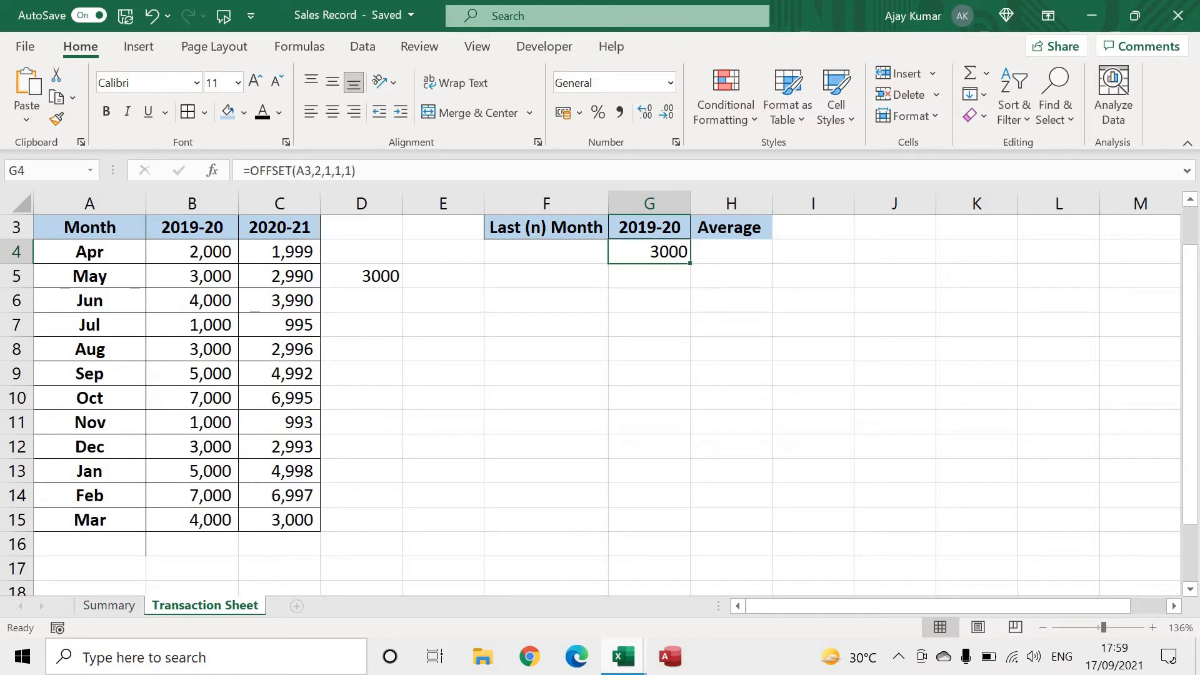
double_click(646, 253)
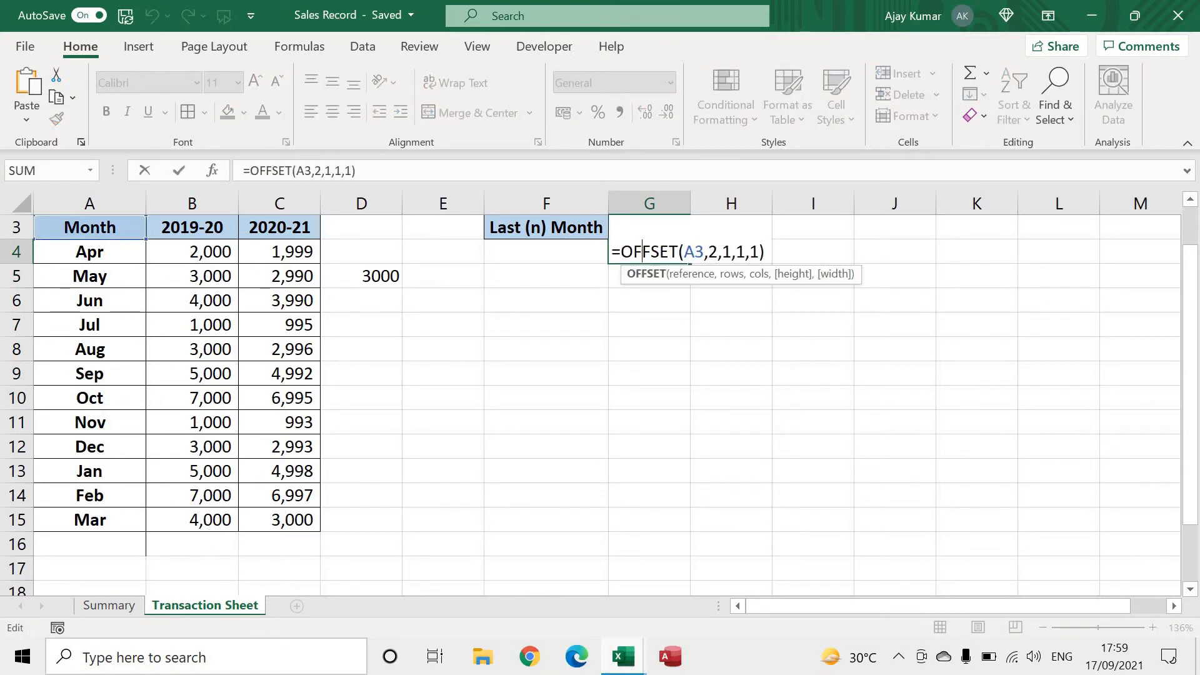
left_click(706, 252)
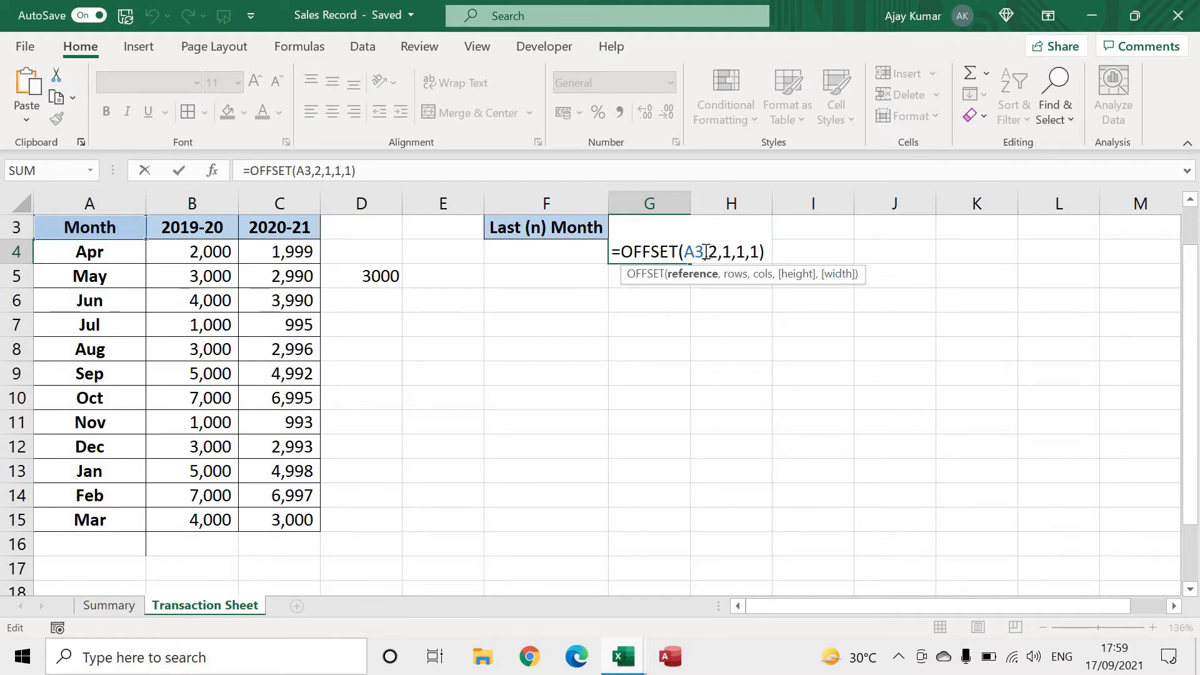
key("Right")
key("Right")
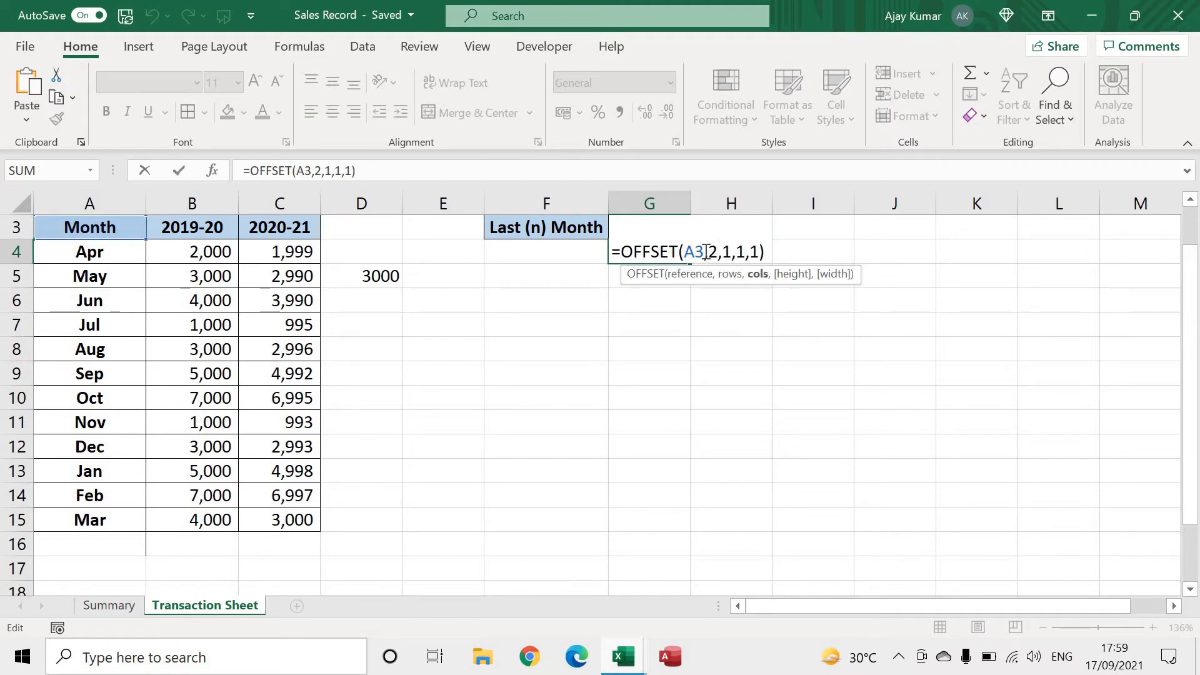
key("Right")
key("Right")
key("Right")
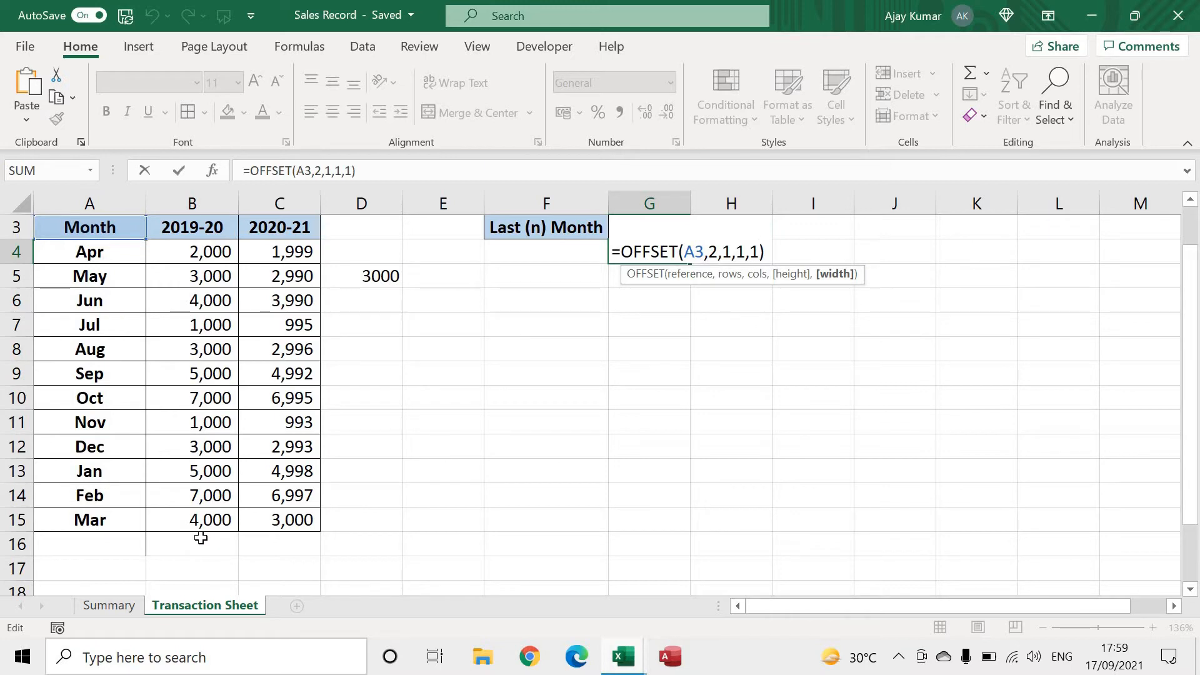
left_click(740, 251)
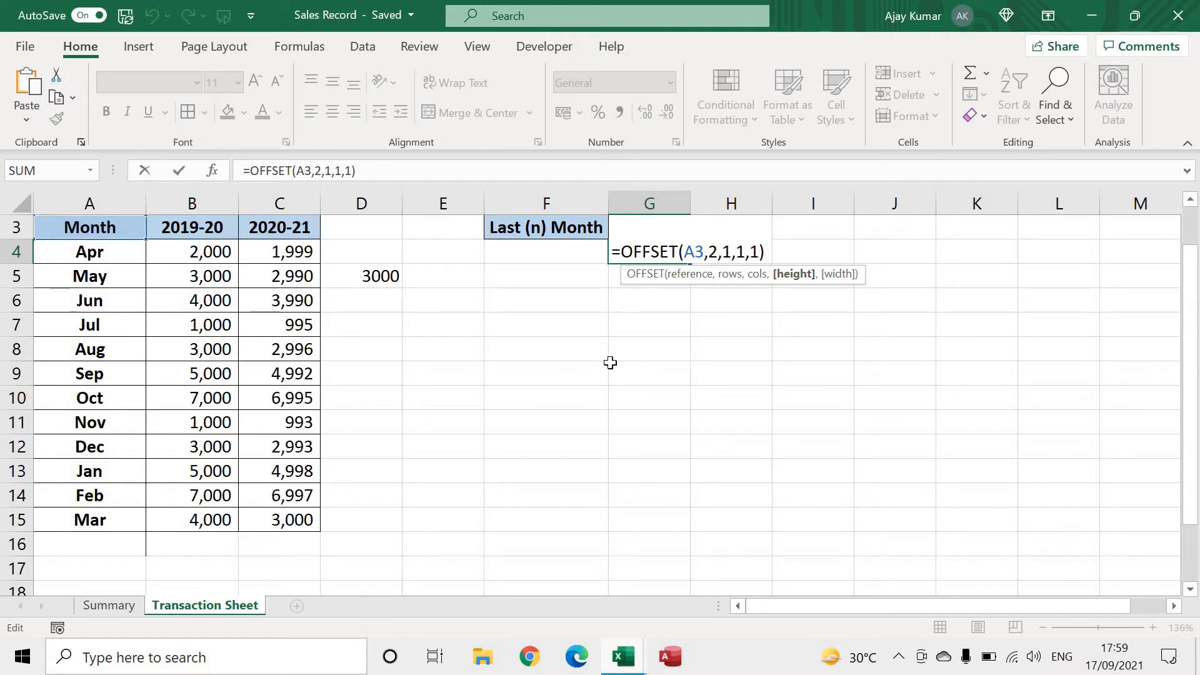
key("BackSpace")
type("12")
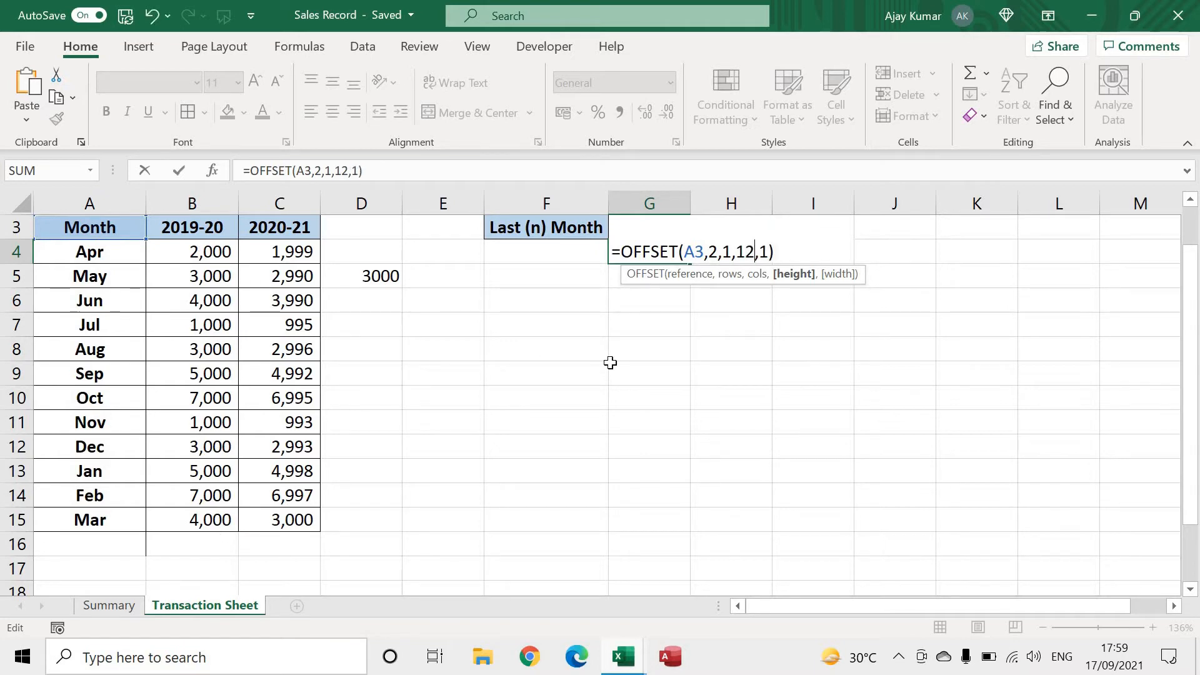
key("Return")
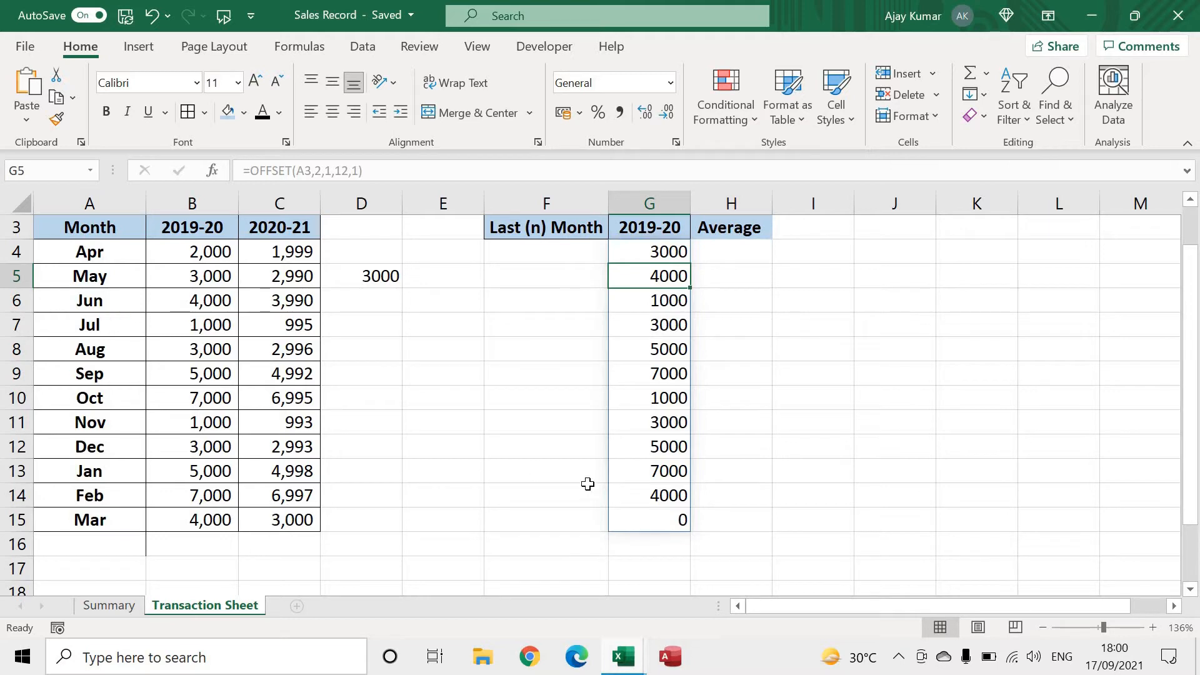
Compare the spilled values with the 2019-20 column and set the G4 formula's rows argument to 1, giving =OFFSET(A3,1,1,12,1)
left_click(658, 520)
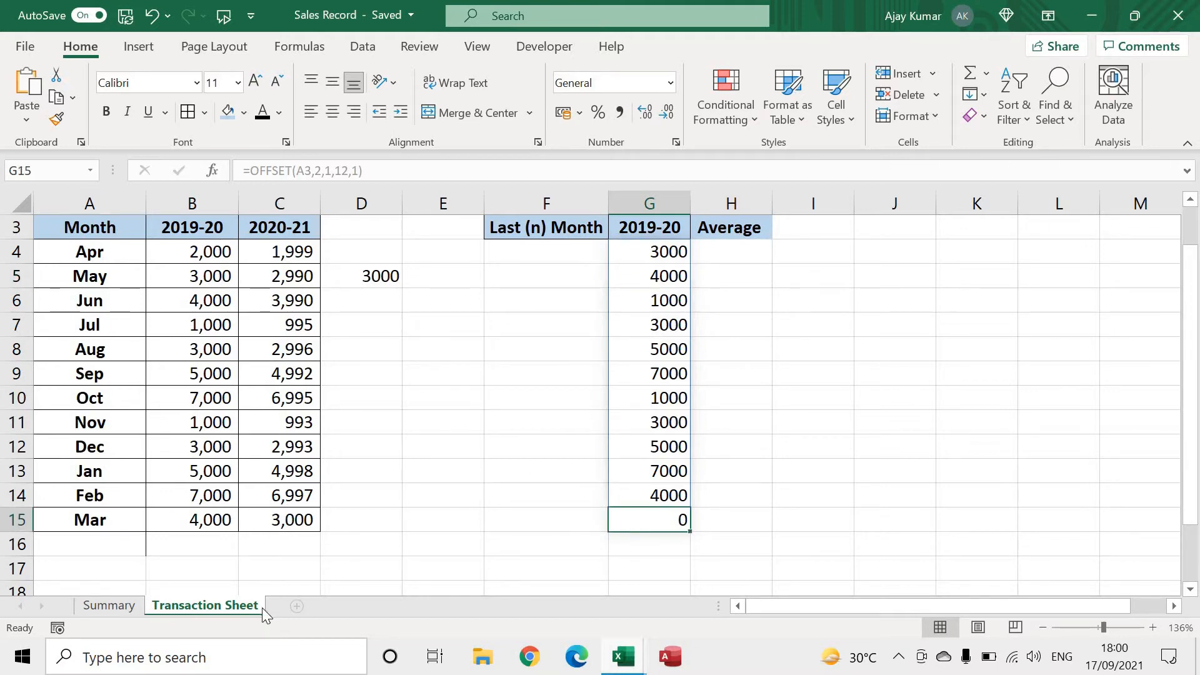
left_click(211, 283)
left_click_drag(210, 290, 224, 549)
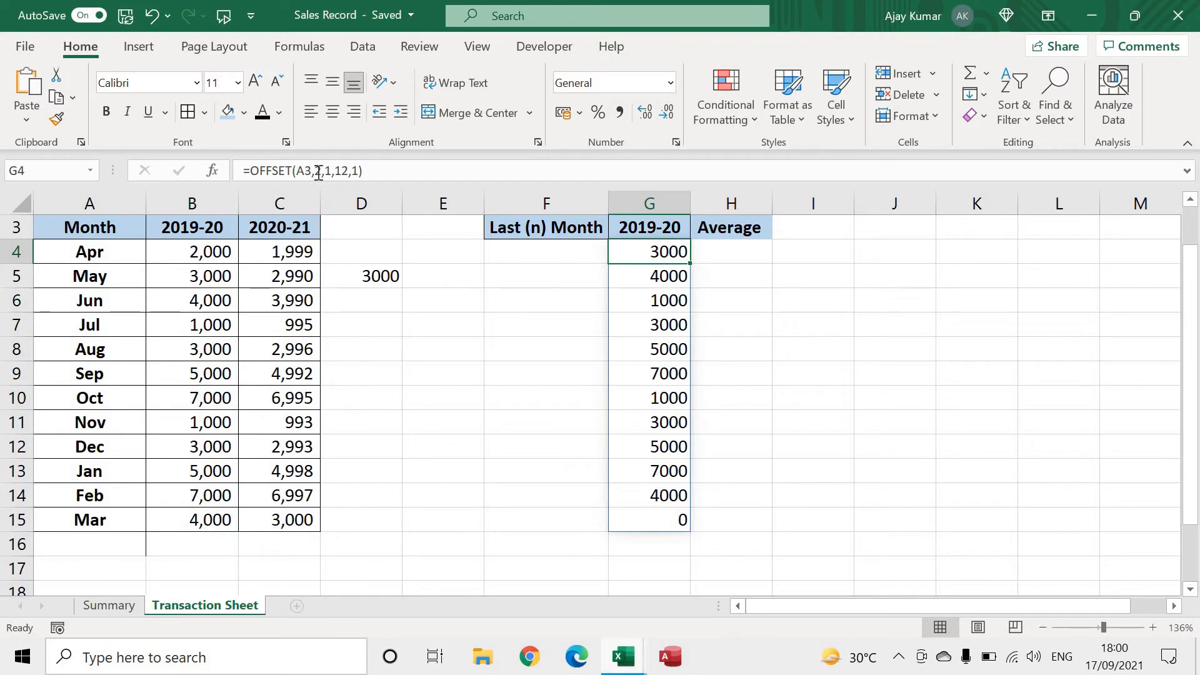
left_click(316, 172)
key("Delete")
type("1")
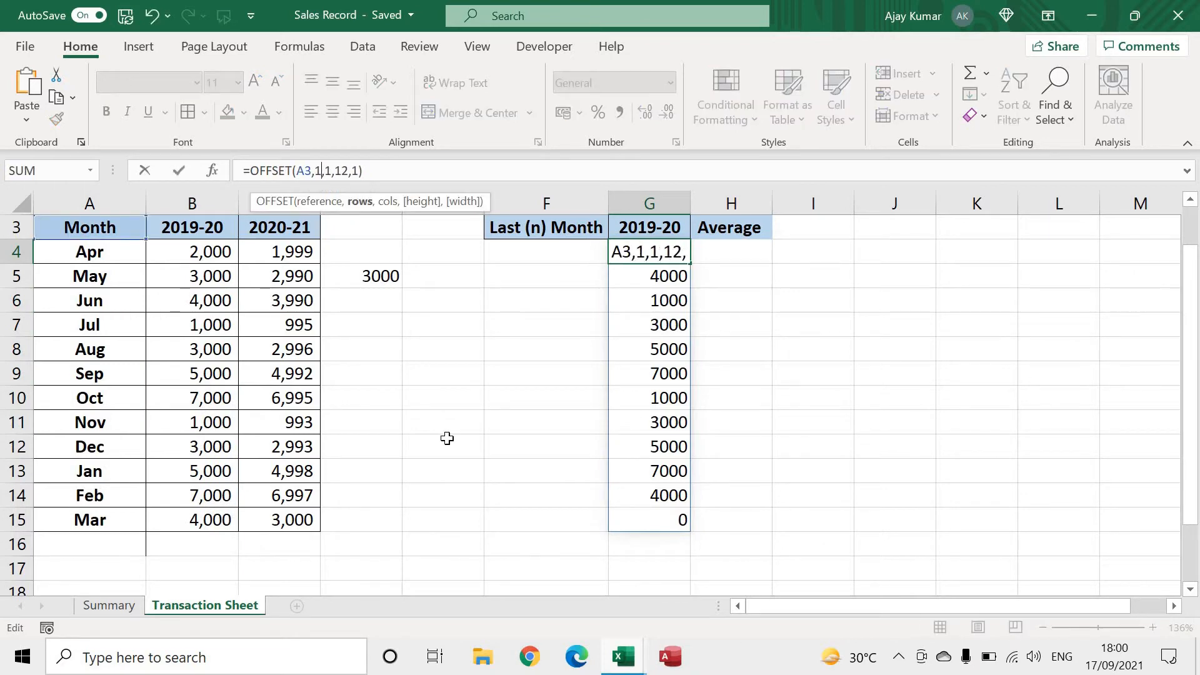
key("Return")
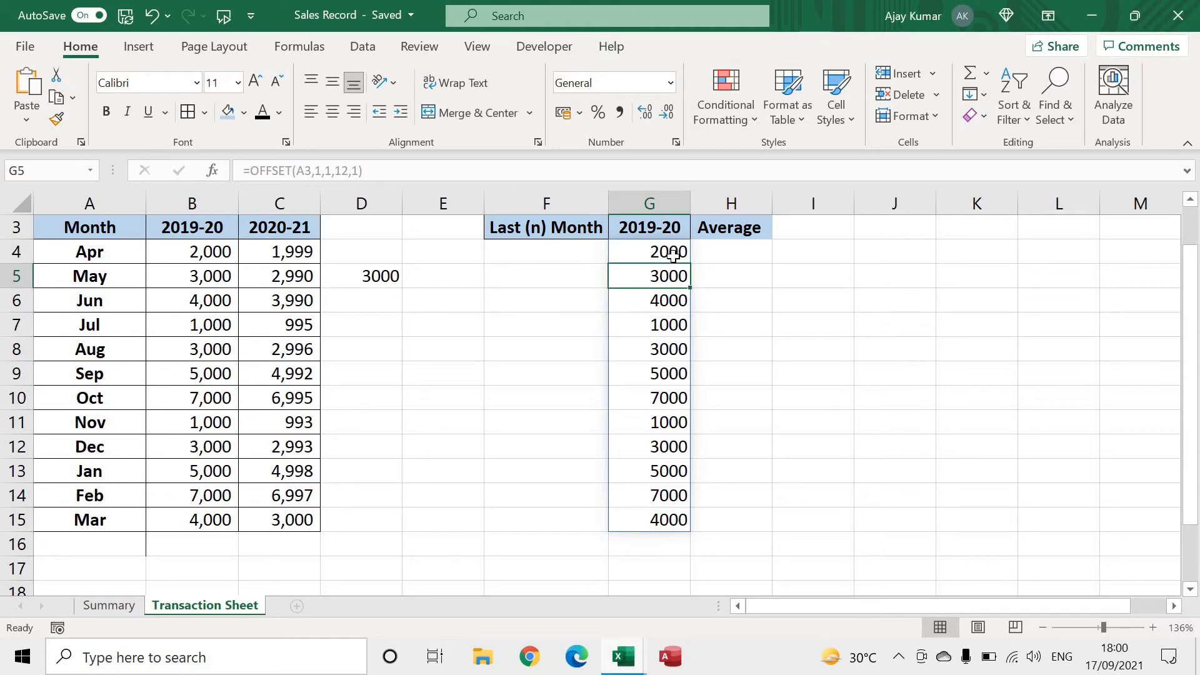
Wrap the OFFSET formula in G4 in SUM, making it =SUM(OFFSET(A3,1,1,12,1)), and check it against the sum of B4:B15
left_click(673, 253)
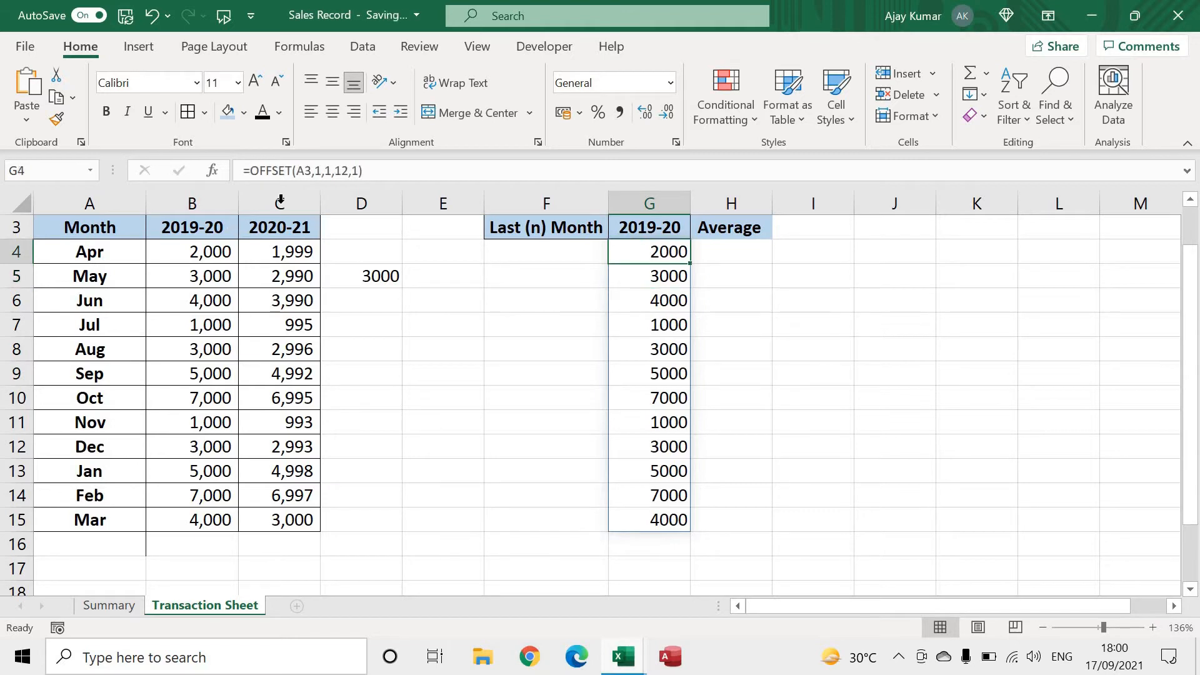
left_click(255, 168)
type("sum(")
key("Return")
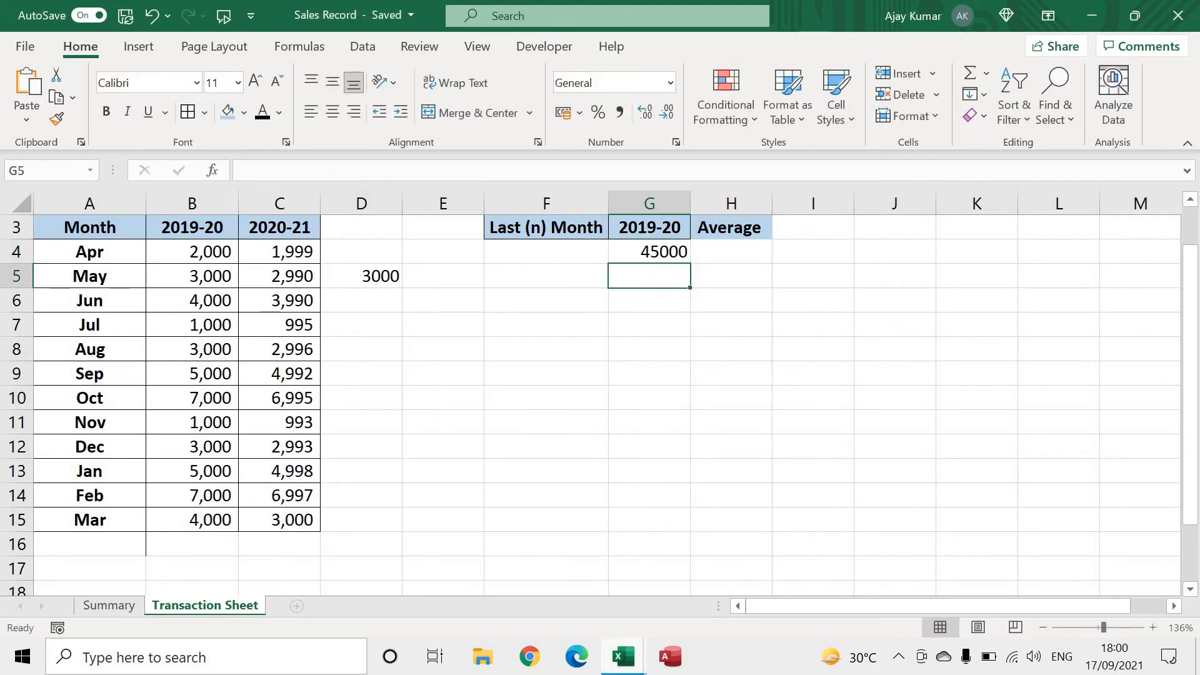
left_click_drag(223, 252, 210, 520)
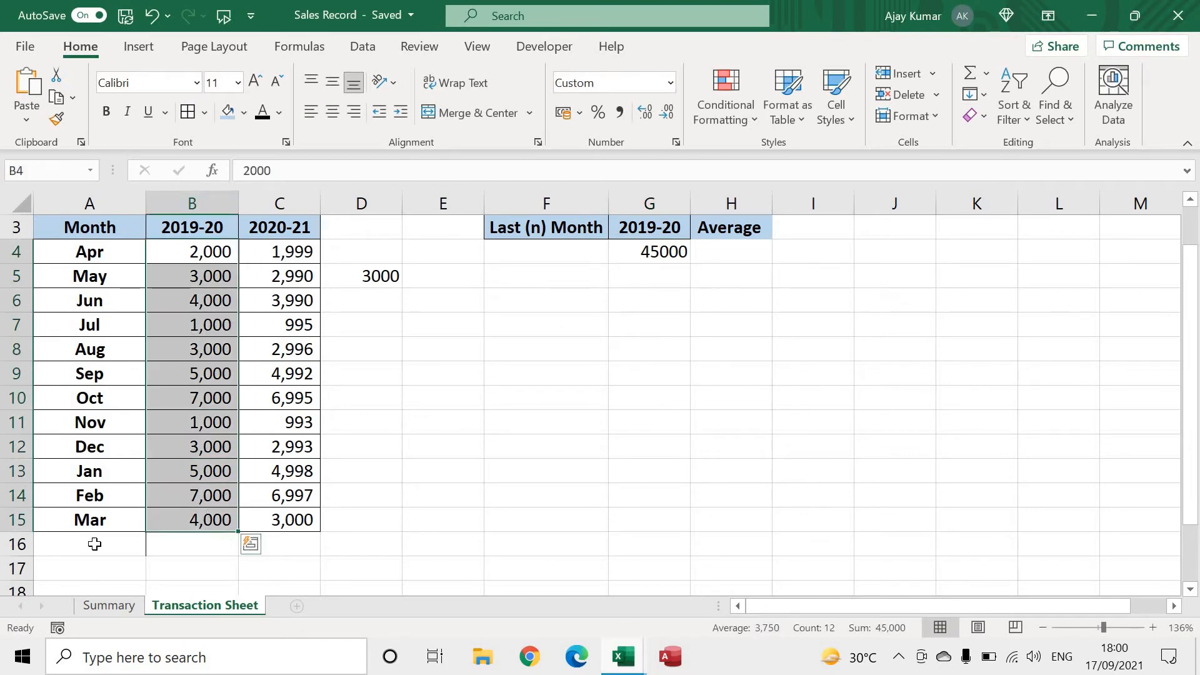
Add a new month record in row 16 with Apr, 3000 for 2019-20 and 2000 for 2020-21
left_click(95, 544)
type("Apr")
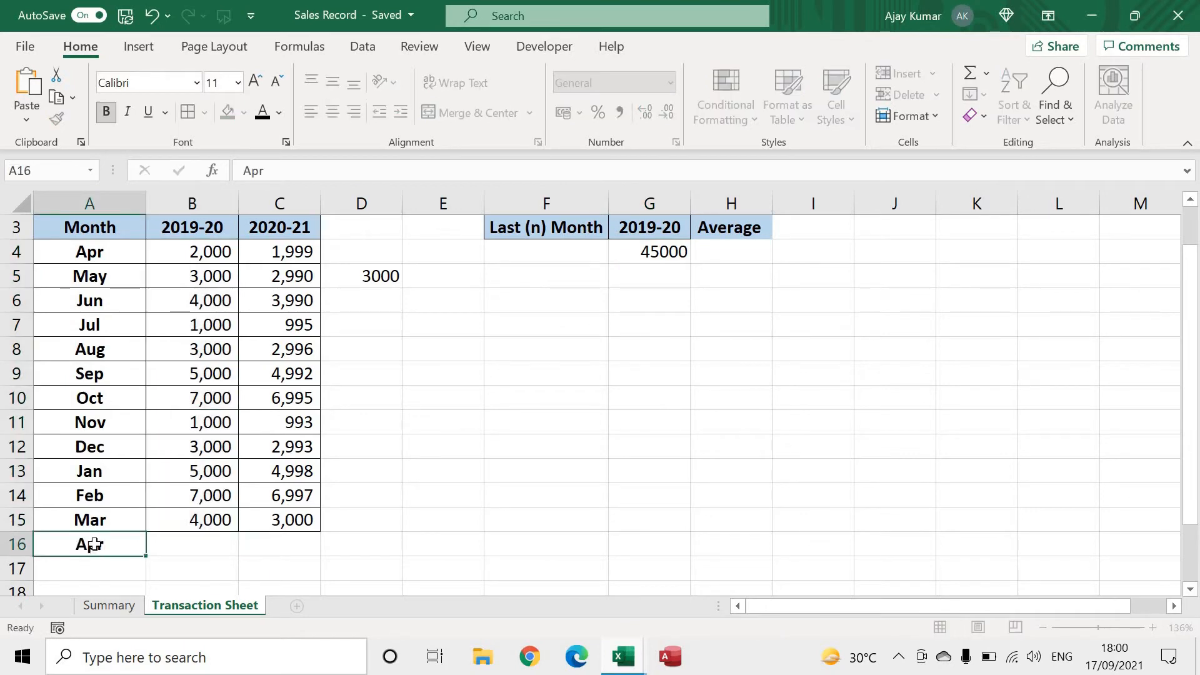
key("Tab")
type("3000")
key("Tab")
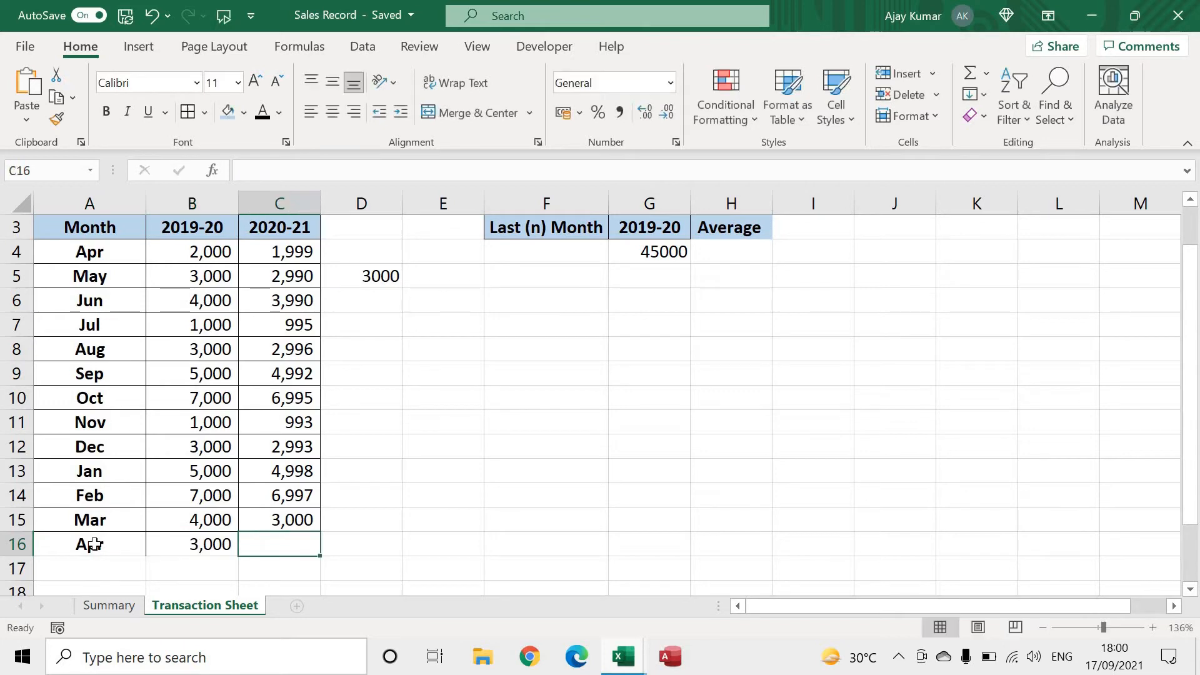
type("2000")
key("Tab")
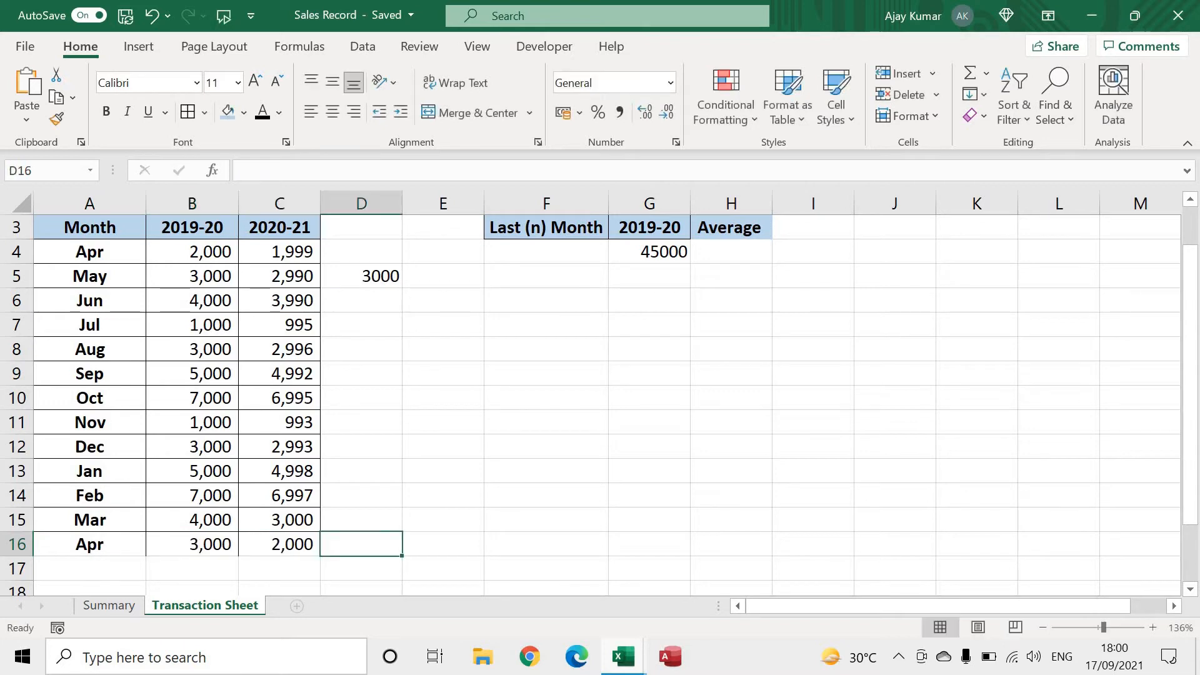
Examine the height argument of the G4 SUM(OFFSET) formula and compare its result with the sum of the extended 2019-20 column
left_click(655, 252)
double_click(648, 253)
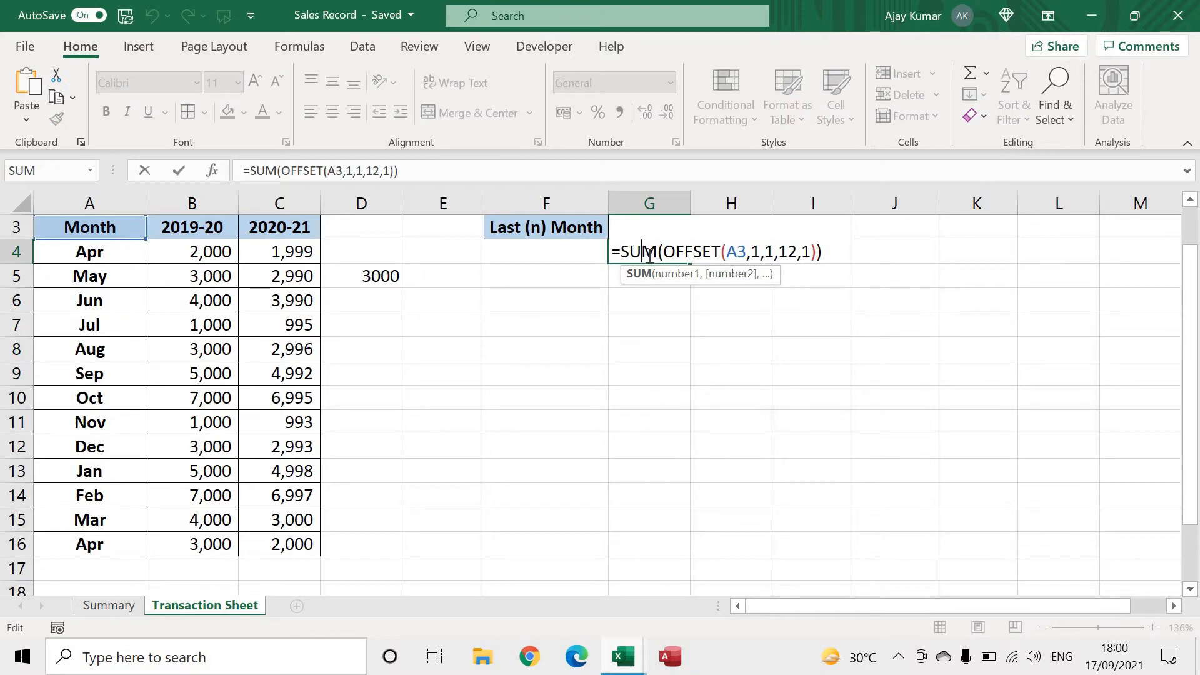
key("Right")
key("Right")
key("Right")
key("Right")
key("Right")
key("Right")
key("Right")
key("Right")
key("Right")
key("Right")
key("Right")
key("Right")
key("Right")
key("Right")
key("Right")
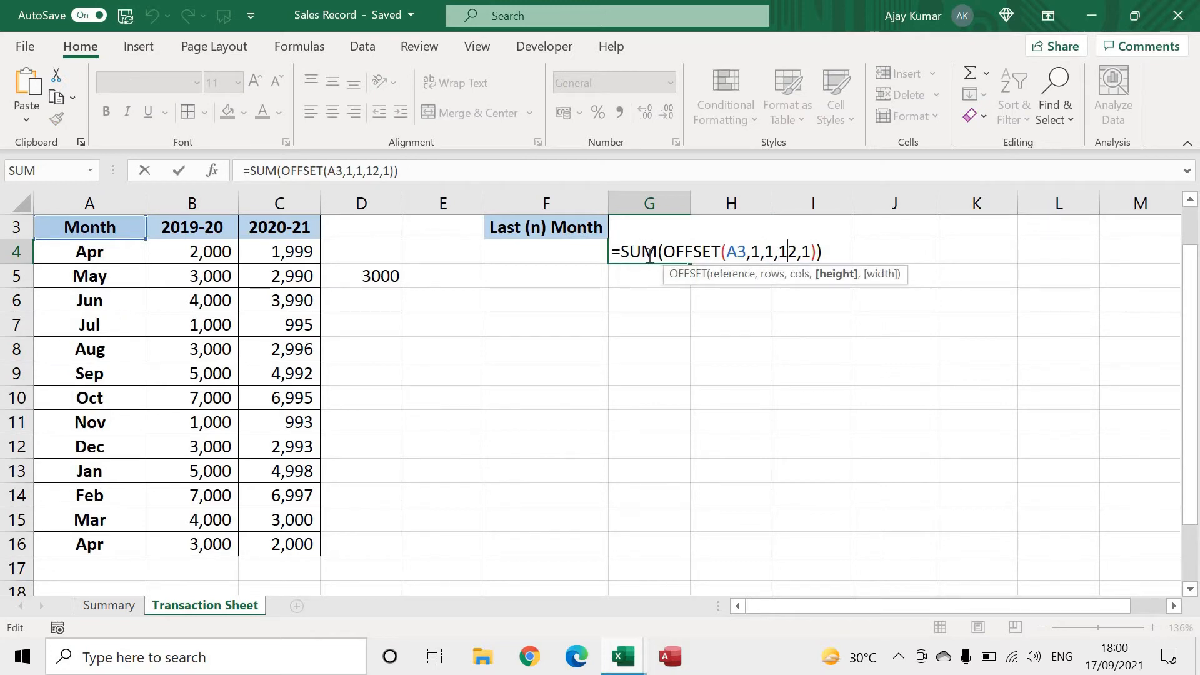
key("shift+Right")
key("shift+Right")
key("Return")
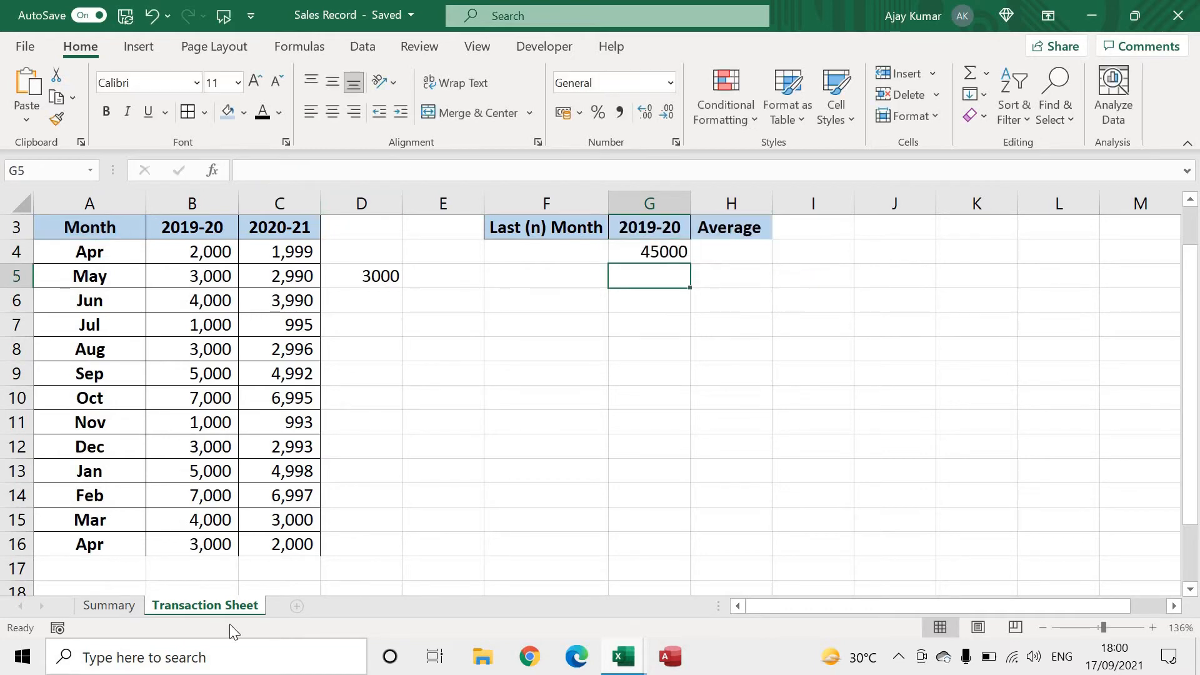
left_click_drag(225, 482, 231, 554)
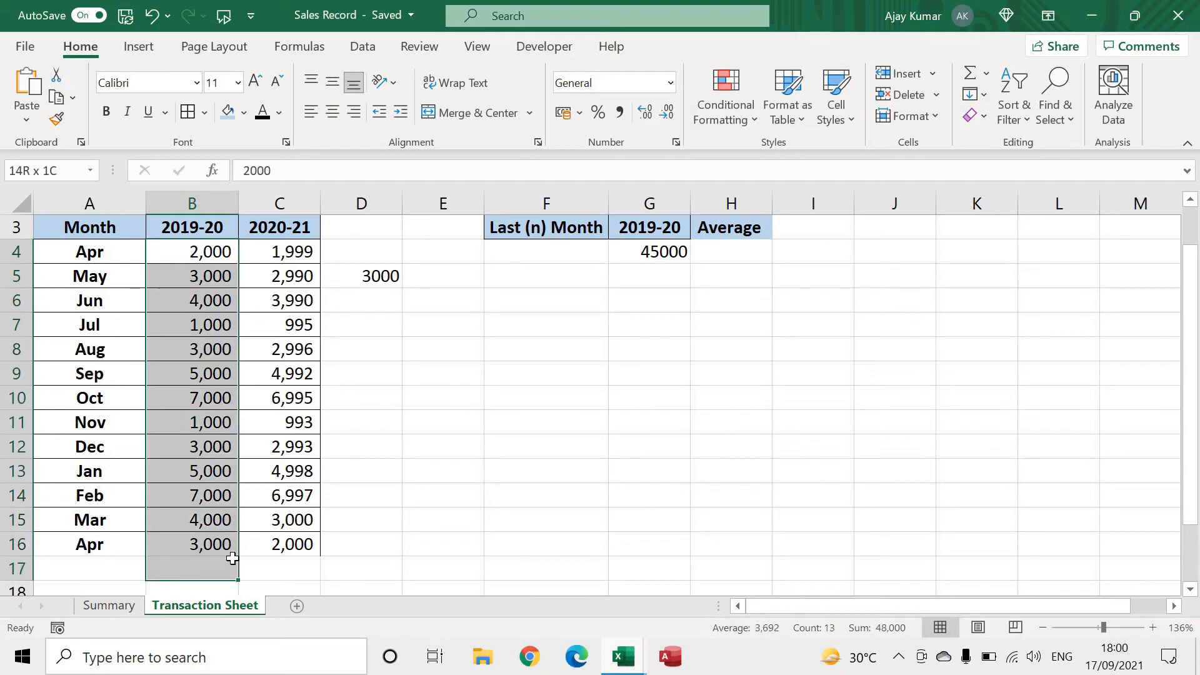
Count the filled 2019-20 entries in cell F7 with =COUNTA(B4:B55)
left_click(498, 326)
type("=cou")
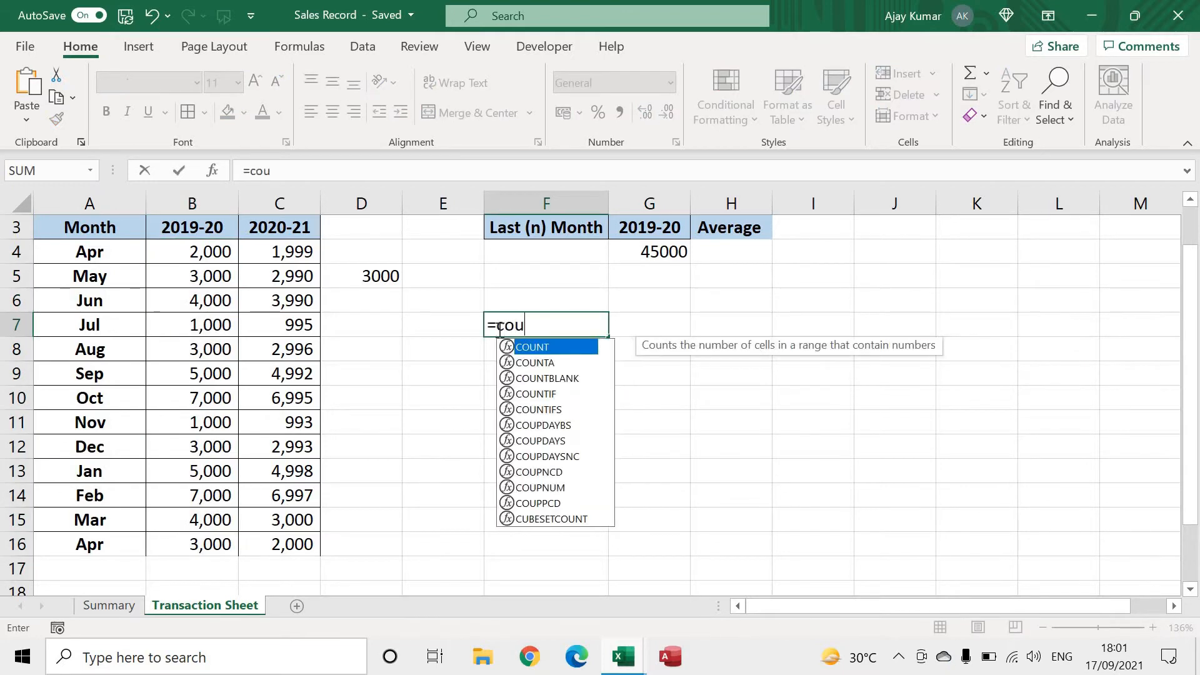
type("nta(")
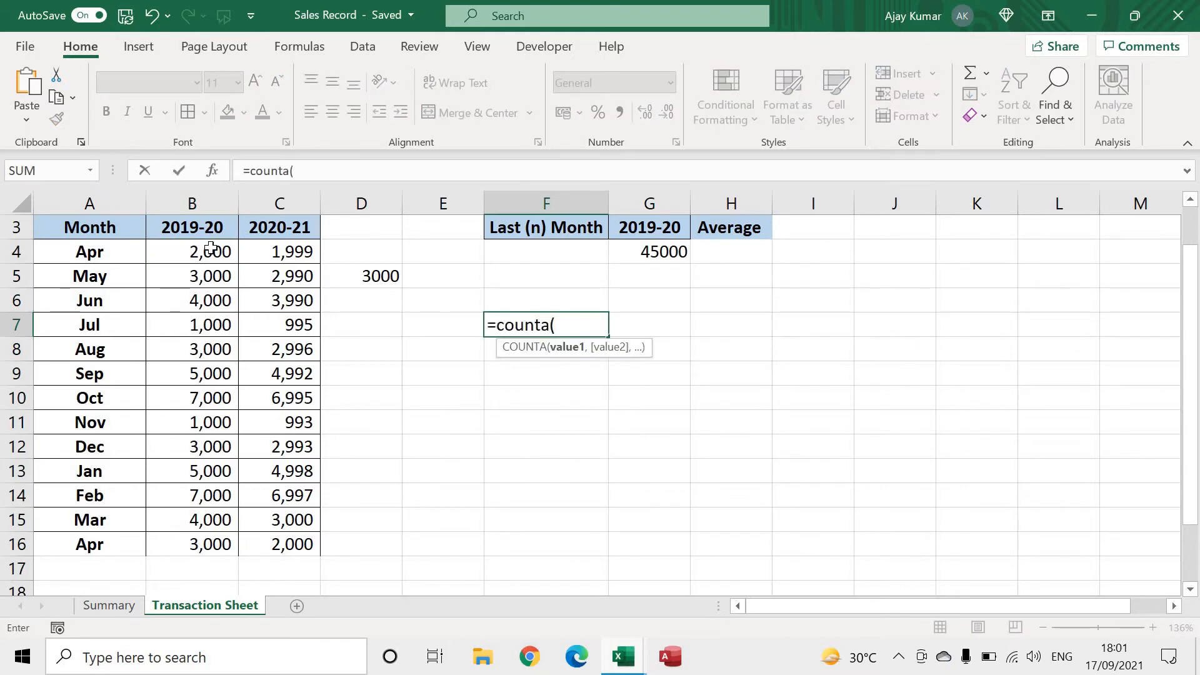
left_click_drag(211, 251, 209, 516)
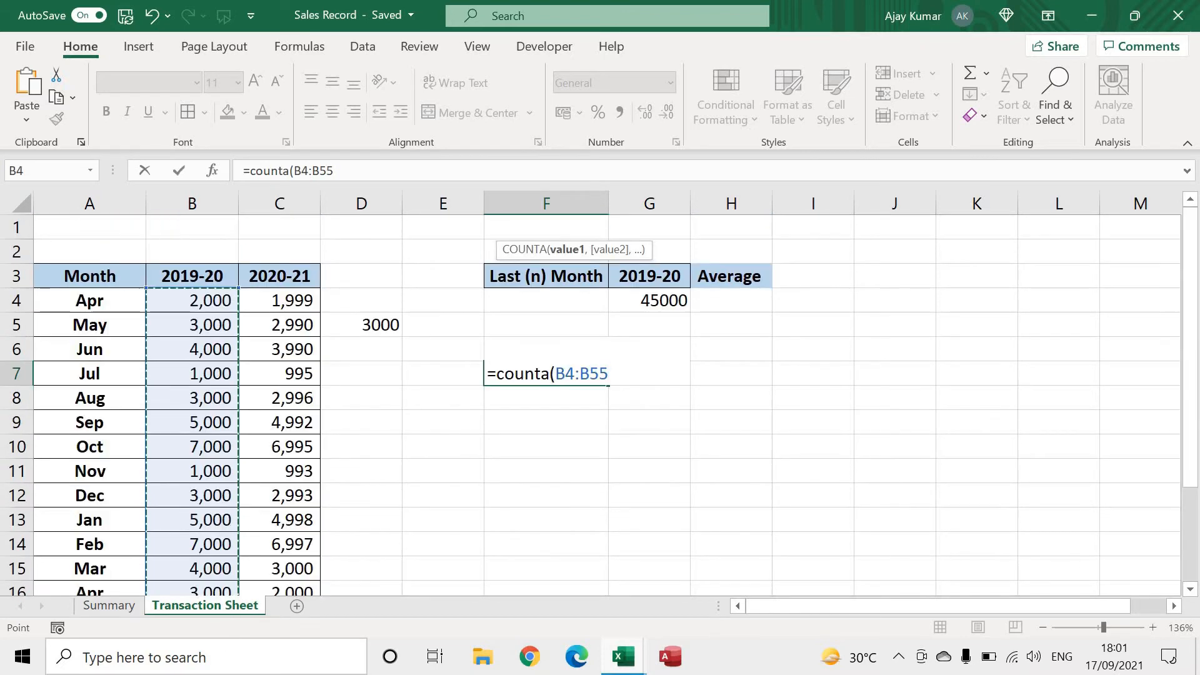
type(")")
key("Return")
key("Up")
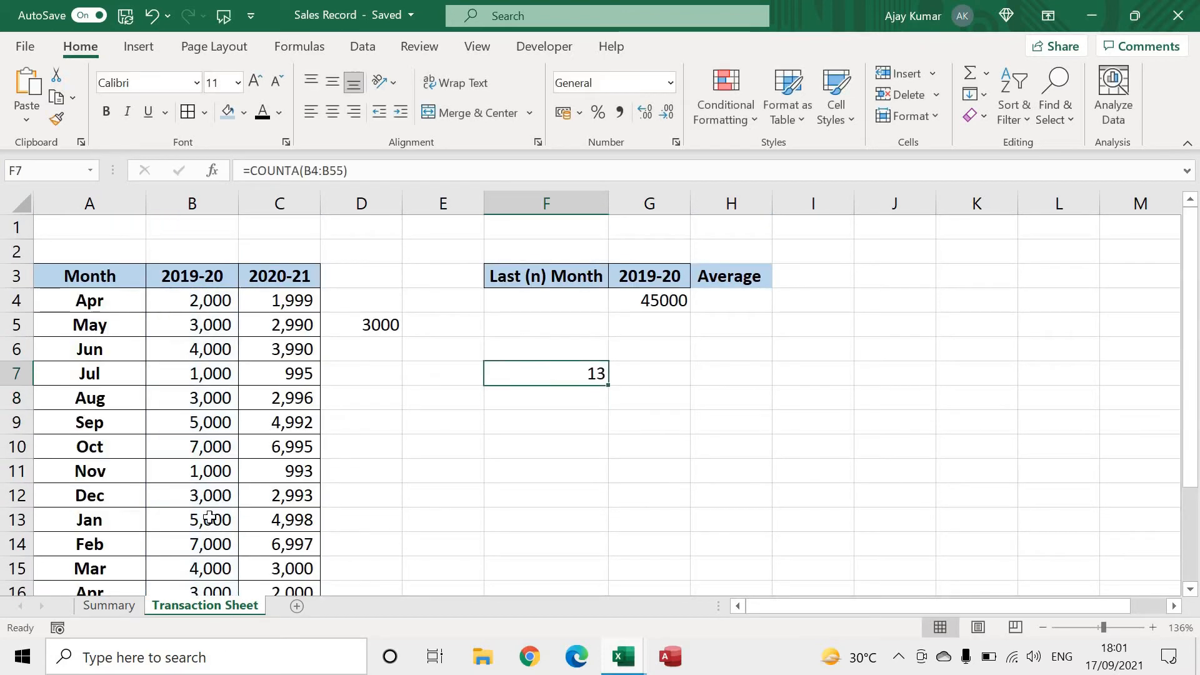
Compare the count of filled 2019-20 cells from B4 down with the COUNTA result in F7
left_click(207, 301)
key("ctrl+shift+Down")
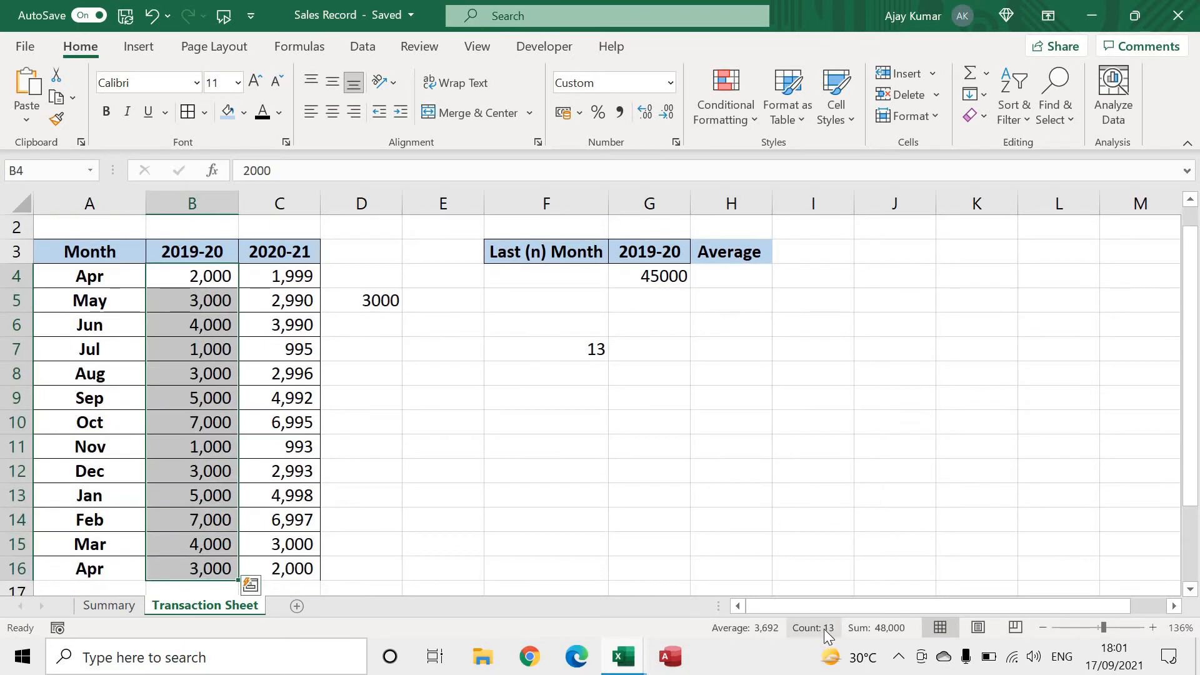
left_click(566, 351)
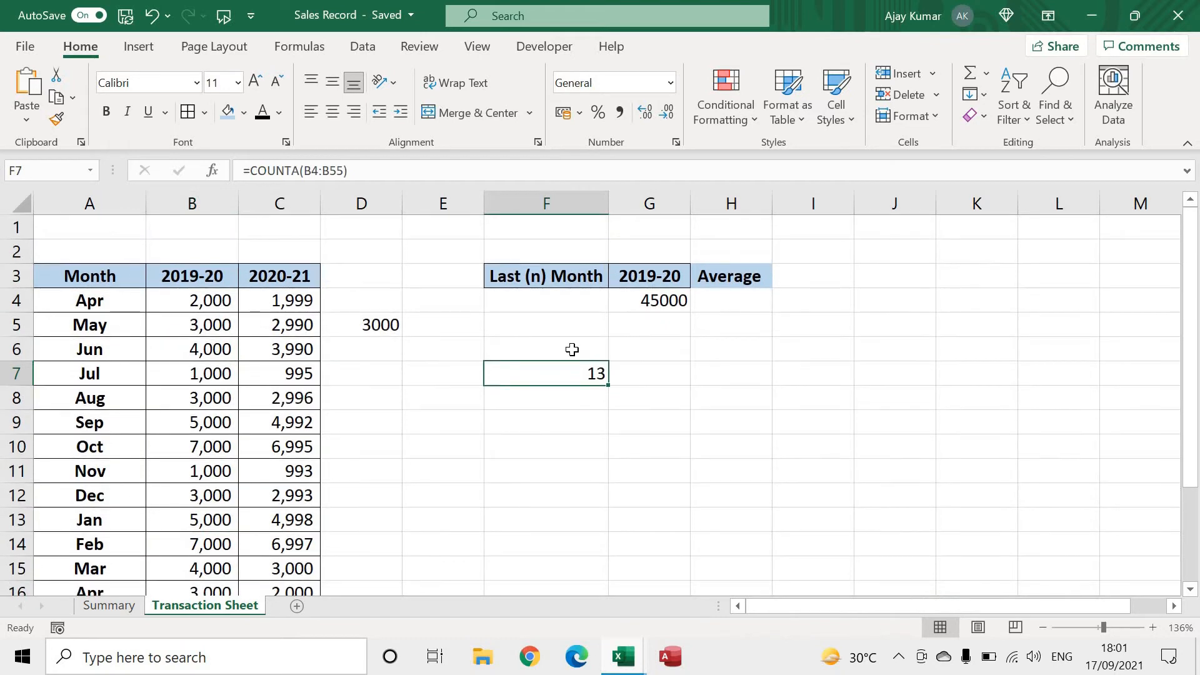
Clear the extra Apr record in A16:C16
scroll(572, 349, "down", 1)
left_click_drag(103, 542, 256, 542)
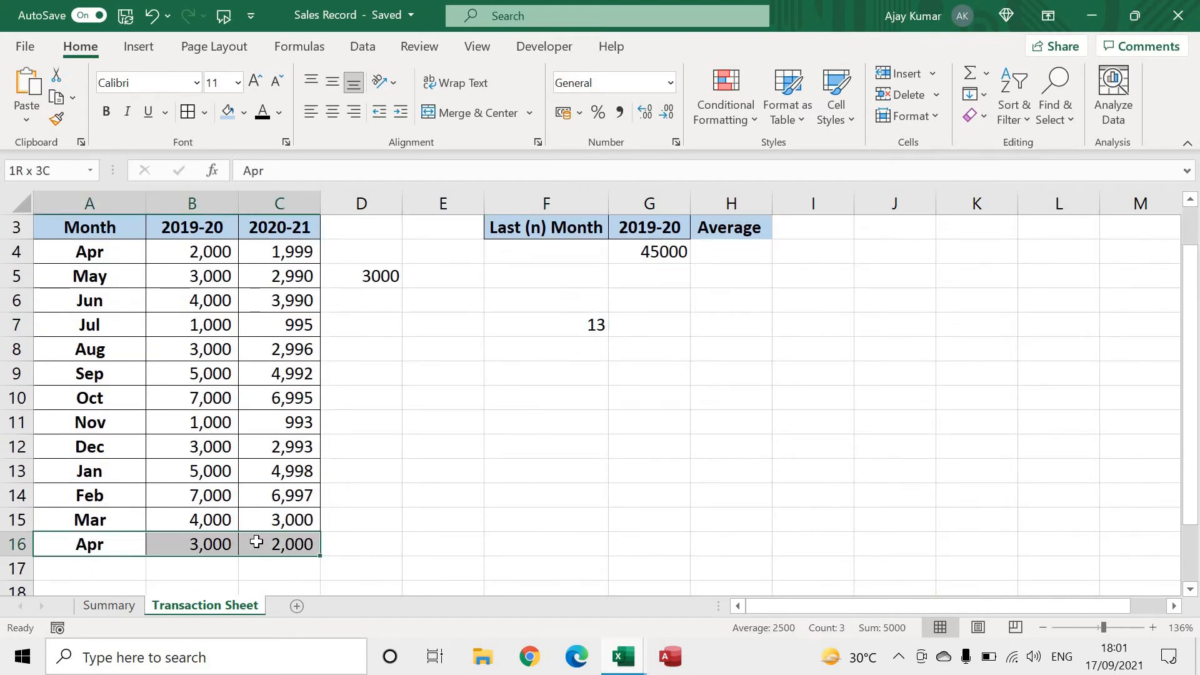
key("Delete")
Move COUNTA(B4:B55) out of F7 into G4 as the OFFSET height, making it =SUM(OFFSET(A3,1,1,COUNTA(B4:B55),1))
left_click(580, 325)
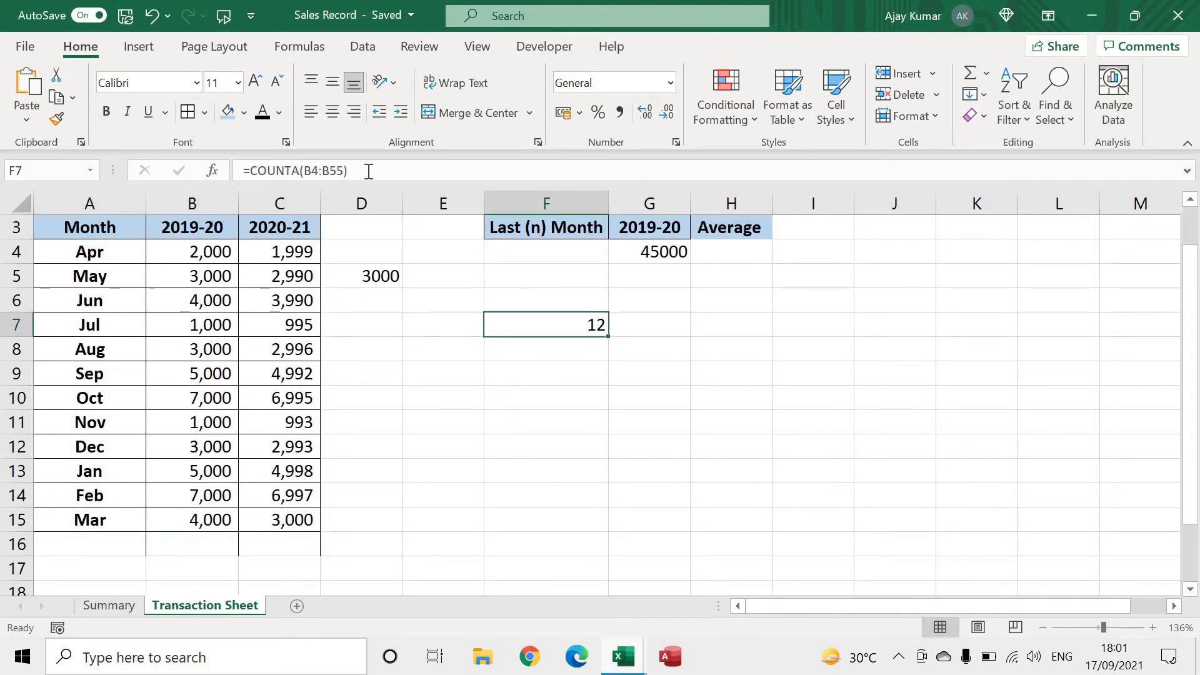
left_click_drag(369, 171, 254, 169)
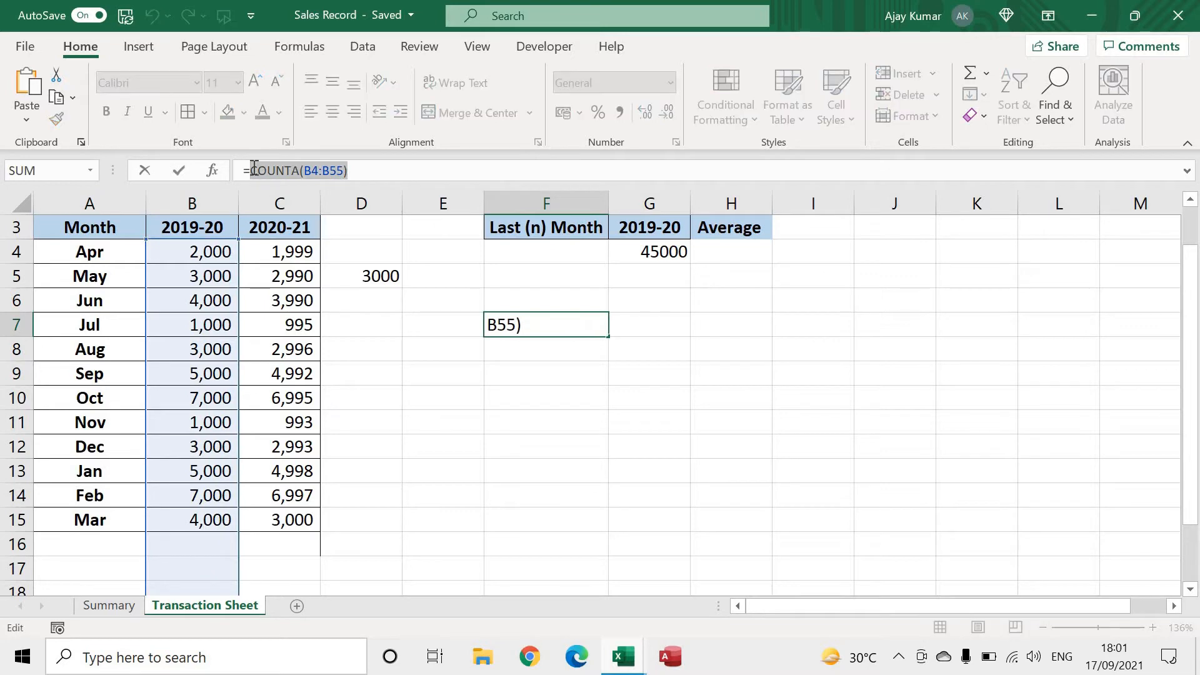
key("ctrl+x")
key("Return")
left_click(664, 250)
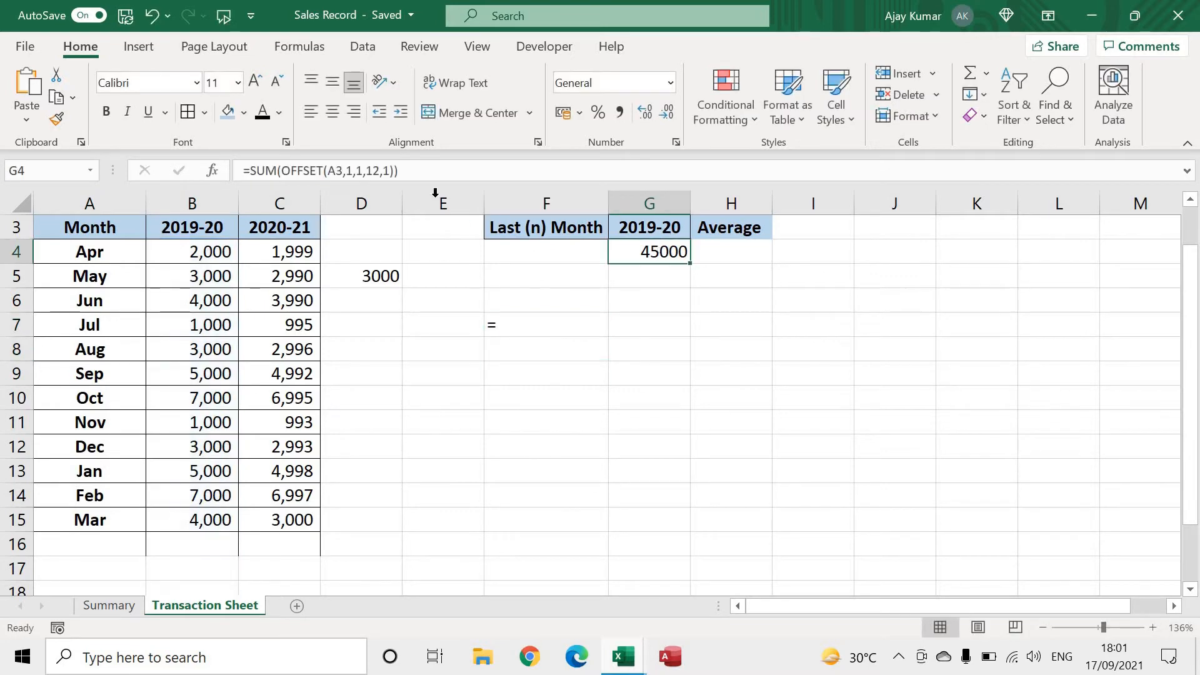
left_click(372, 171)
double_click(374, 171)
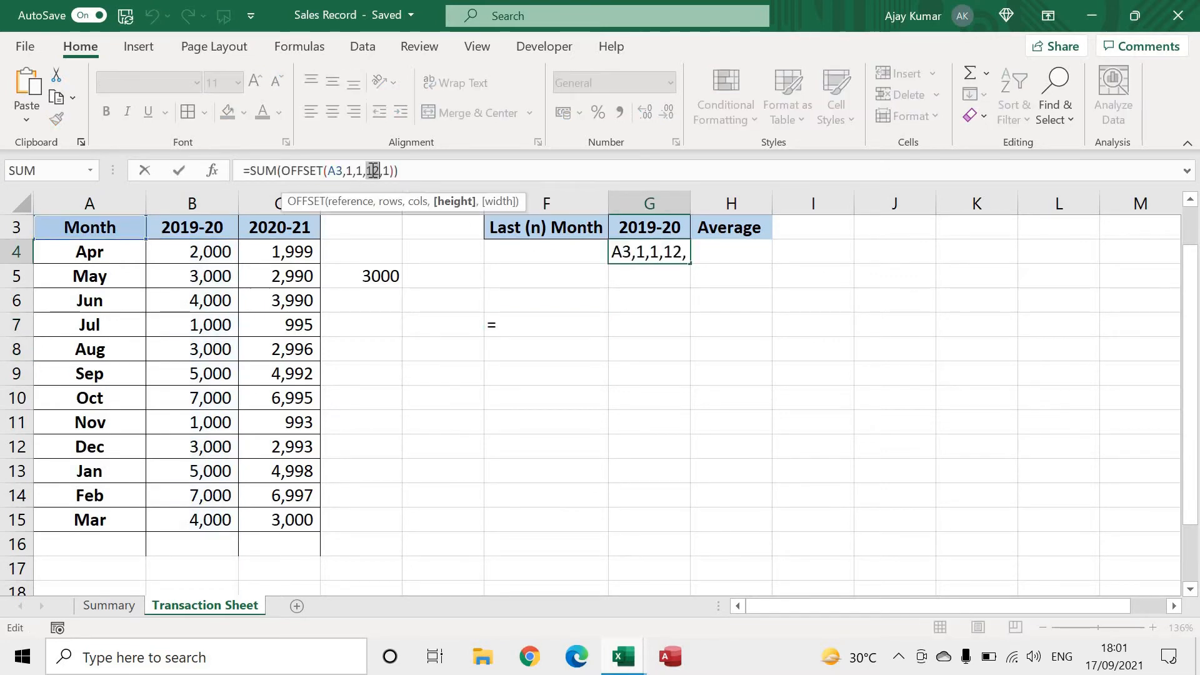
key("ctrl+v")
key("Return")
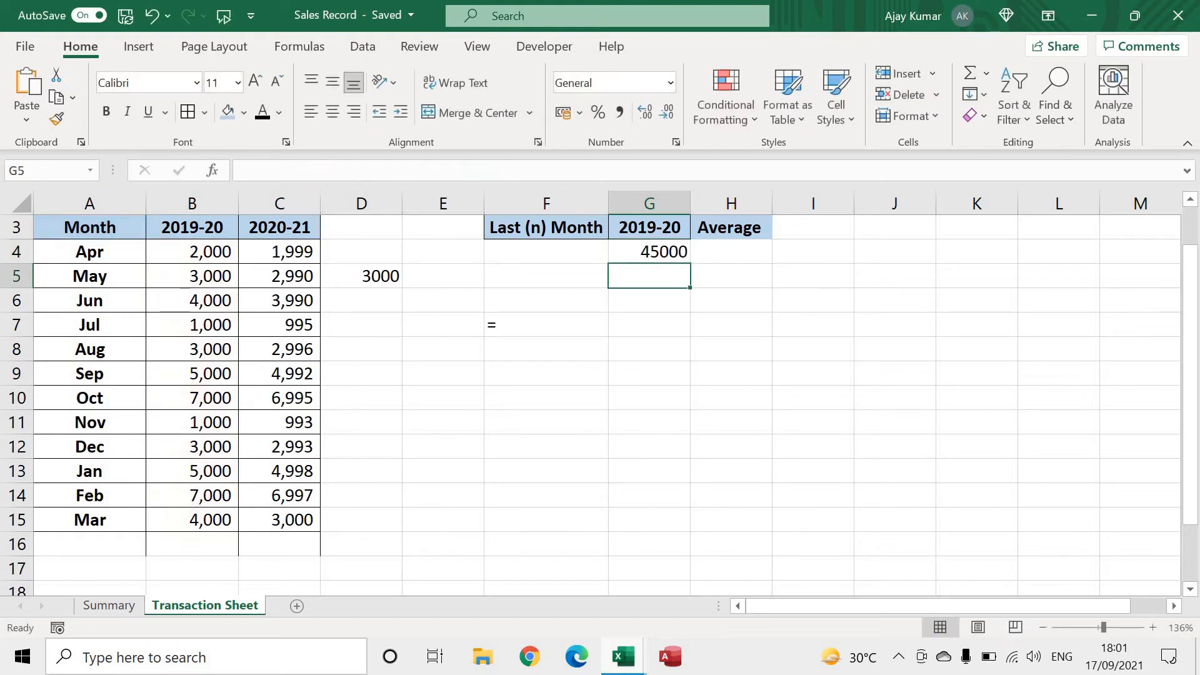
Add a new month record in row 16 with Apr and 3000 for 2019-20
left_click(95, 533)
type("Apr")
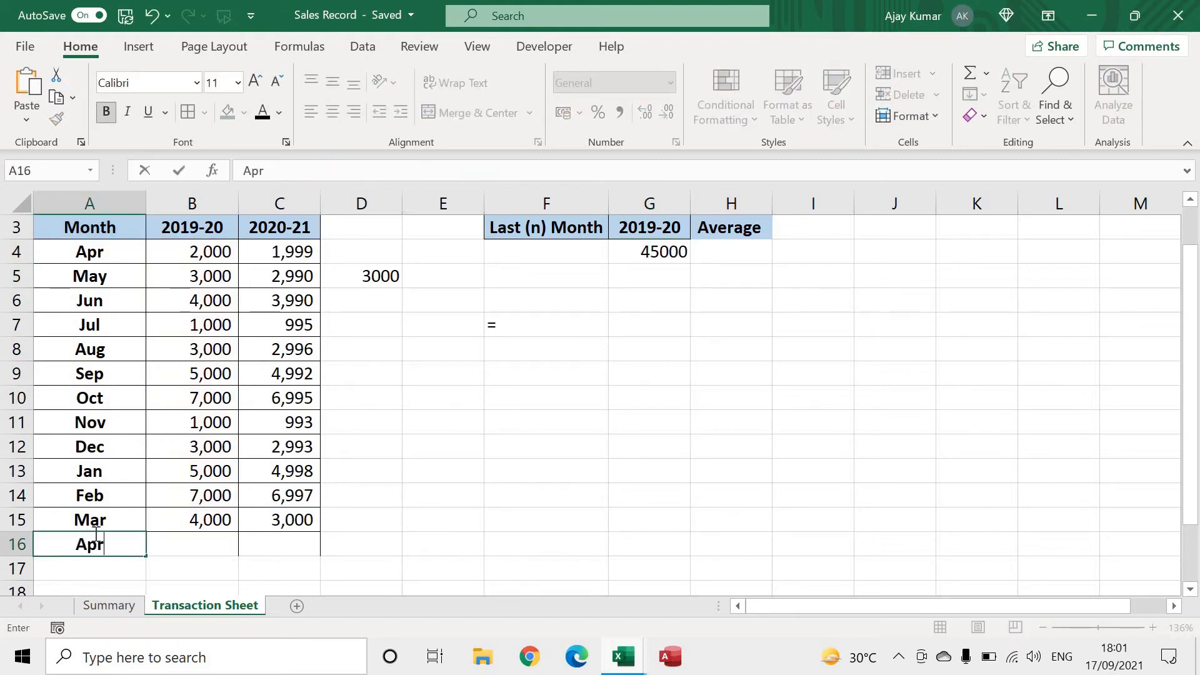
key("Tab")
type("3000")
key("Tab")
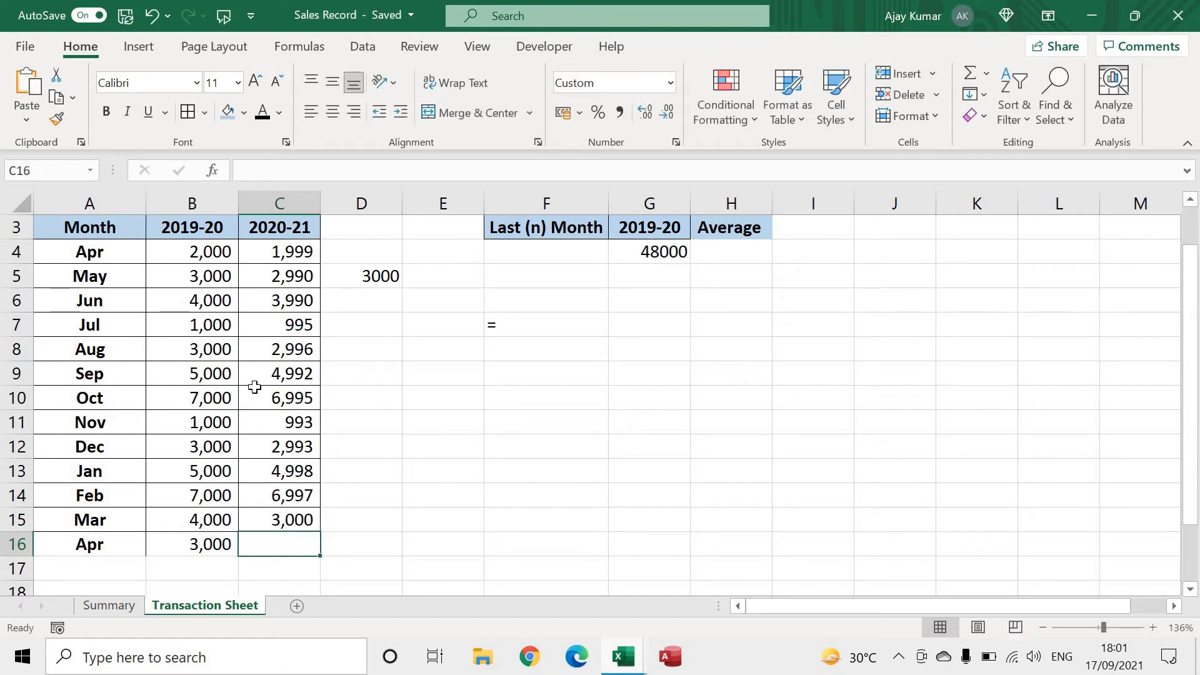
Remove the SUM wrapper from G4, leaving =OFFSET(A3,1,1,COUNTA(B4:B55),1)
left_click(657, 251)
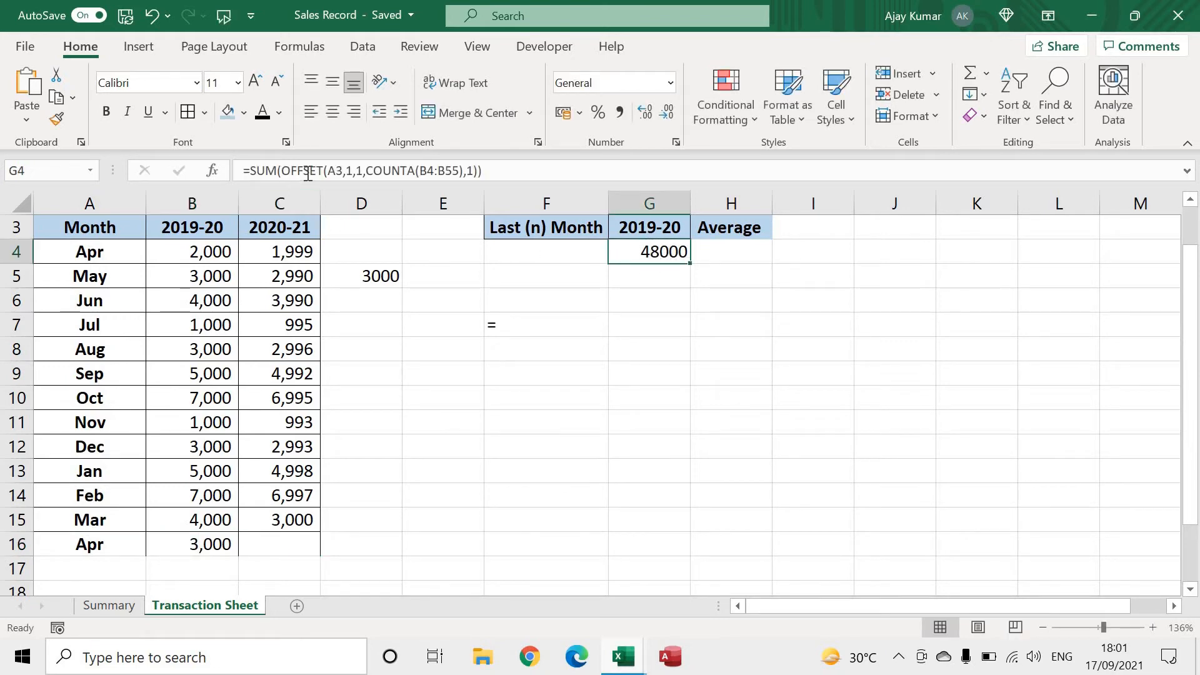
left_click(283, 169)
left_click_drag(283, 169, 250, 169)
key("BackSpace")
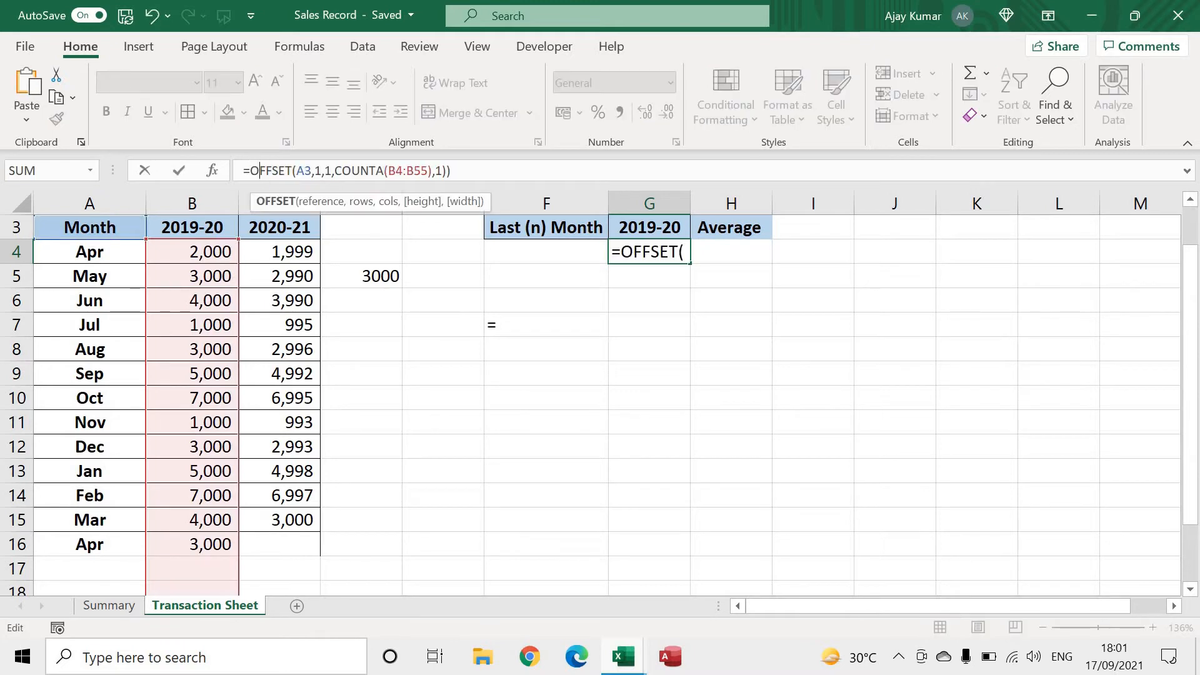
key("Right")
key("Right")
key("Right")
key("Right")
key("Right")
key("Right")
key("Right")
key("Right")
key("Right")
key("Right")
key("Right")
key("Right")
key("Right")
key("Right")
key("Right")
key("Right")
key("Right")
key("Right")
key("Right")
key("Right")
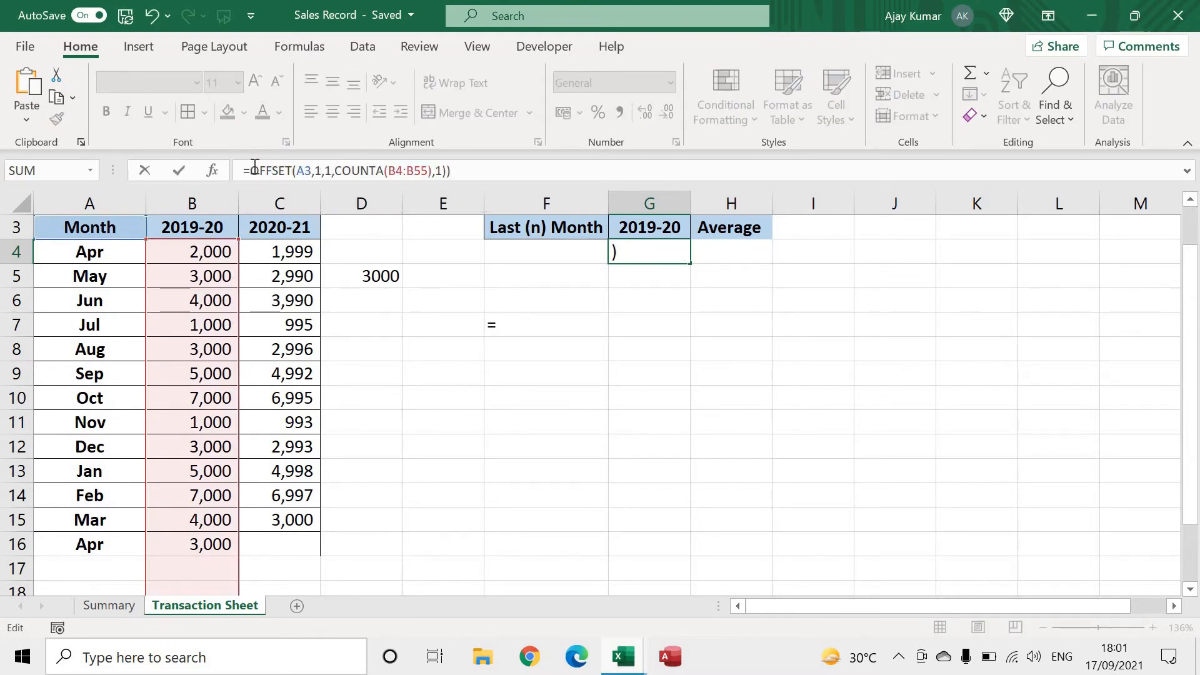
key("BackSpace")
key("Return")
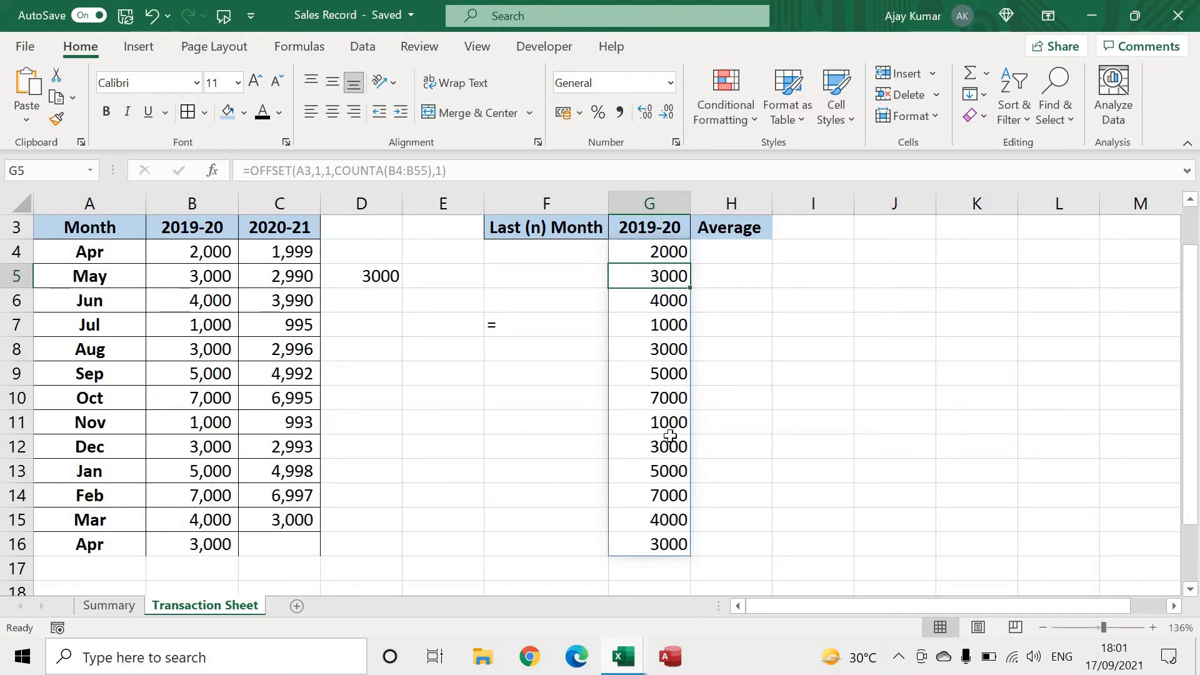
Set the cols argument of the G4 formula to 2, making it =OFFSET(A3,1,2,COUNTA(B4:B55),1)
key("Up")
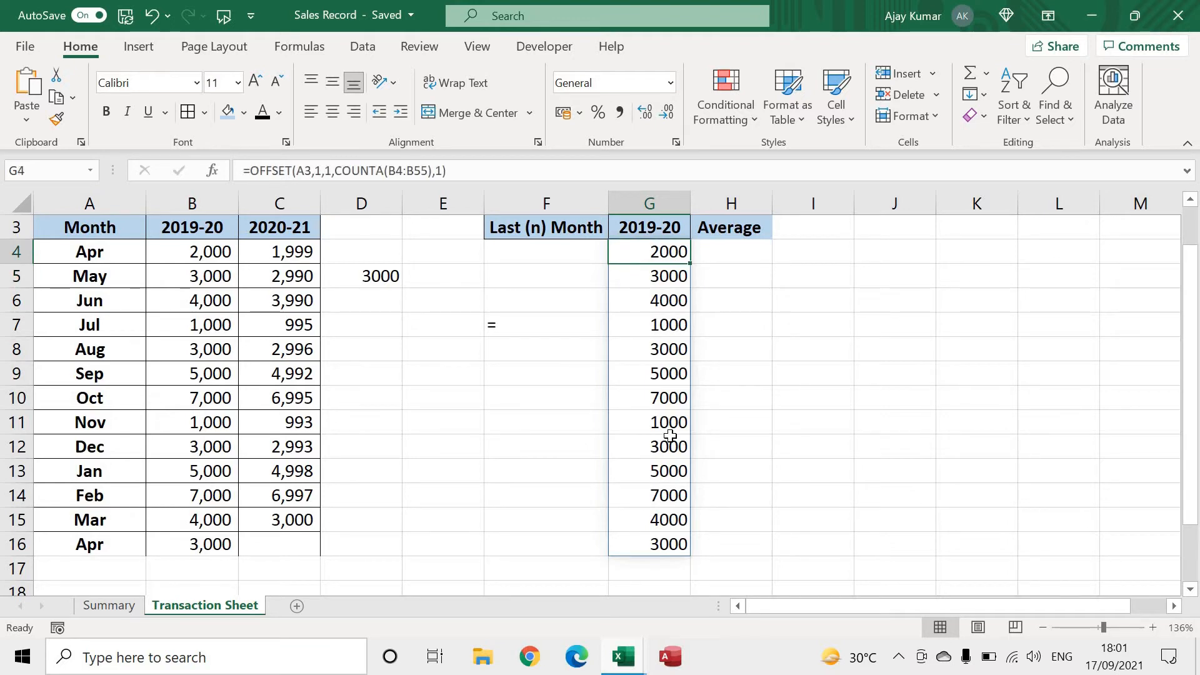
key("F2")
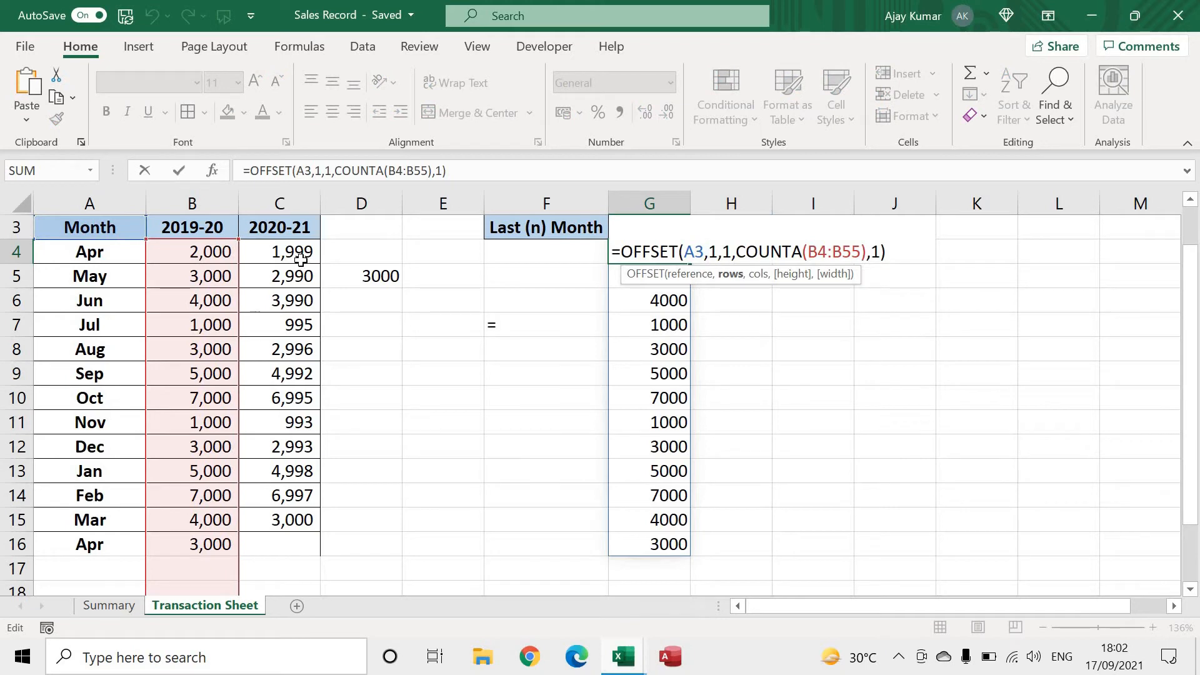
key("shift+Right")
type("2")
key("shift+Left")
type("1")
key("Right")
key("shift+Right")
type("2")
key("Return")
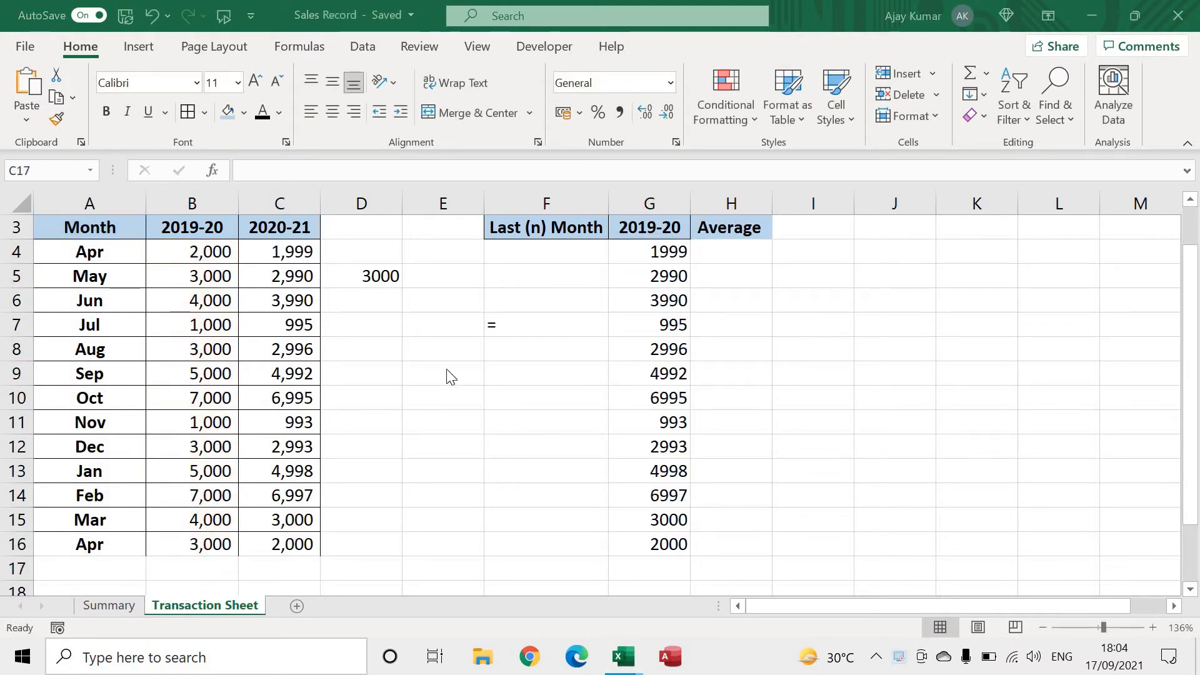
left_click(672, 249)
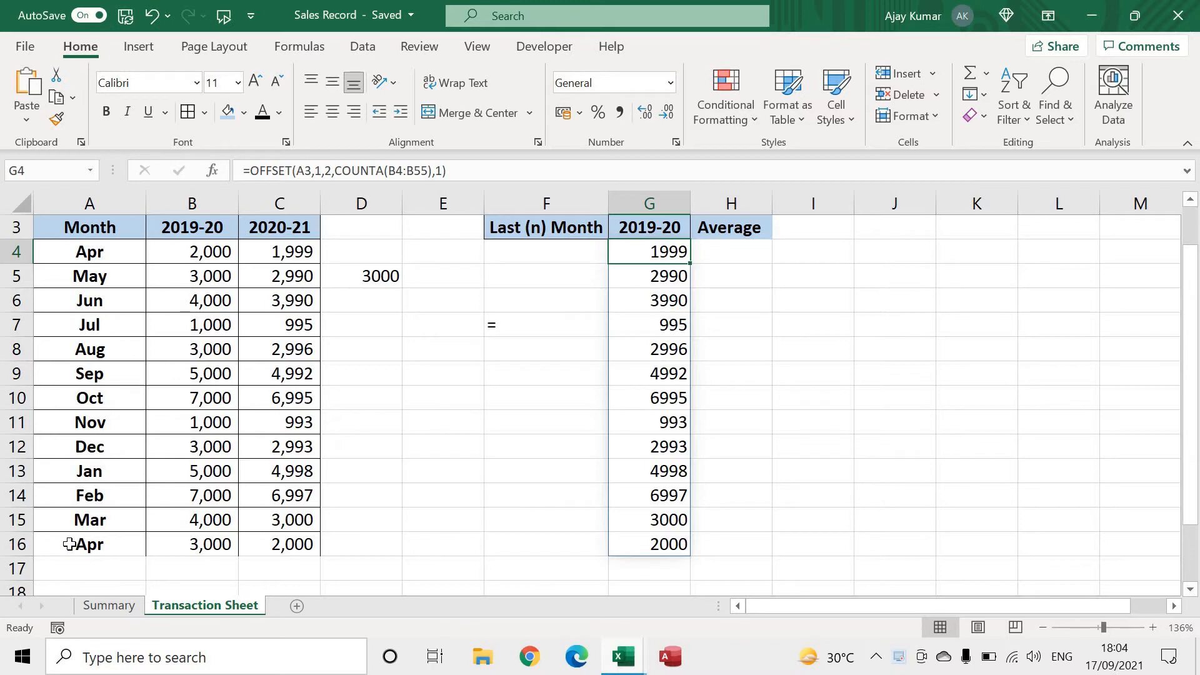
Clear the month records in rows 10 to 16, keeping only Apr to Sep in the table
left_click_drag(69, 543, 260, 539)
key("Delete")
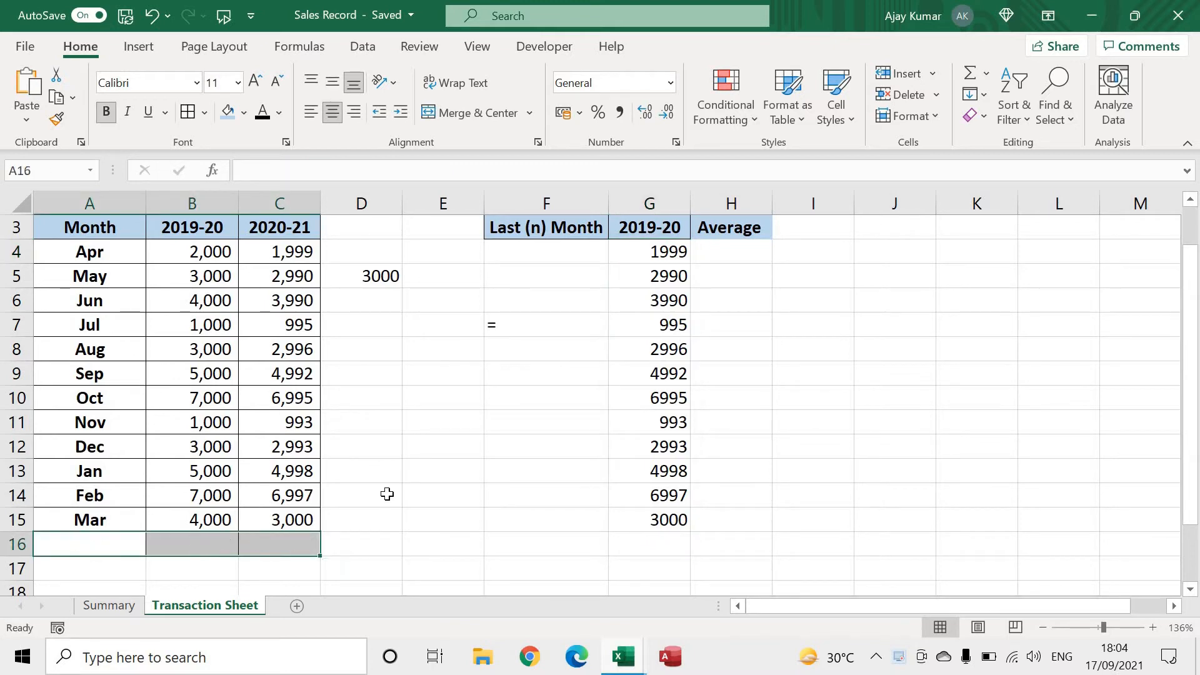
left_click(209, 519)
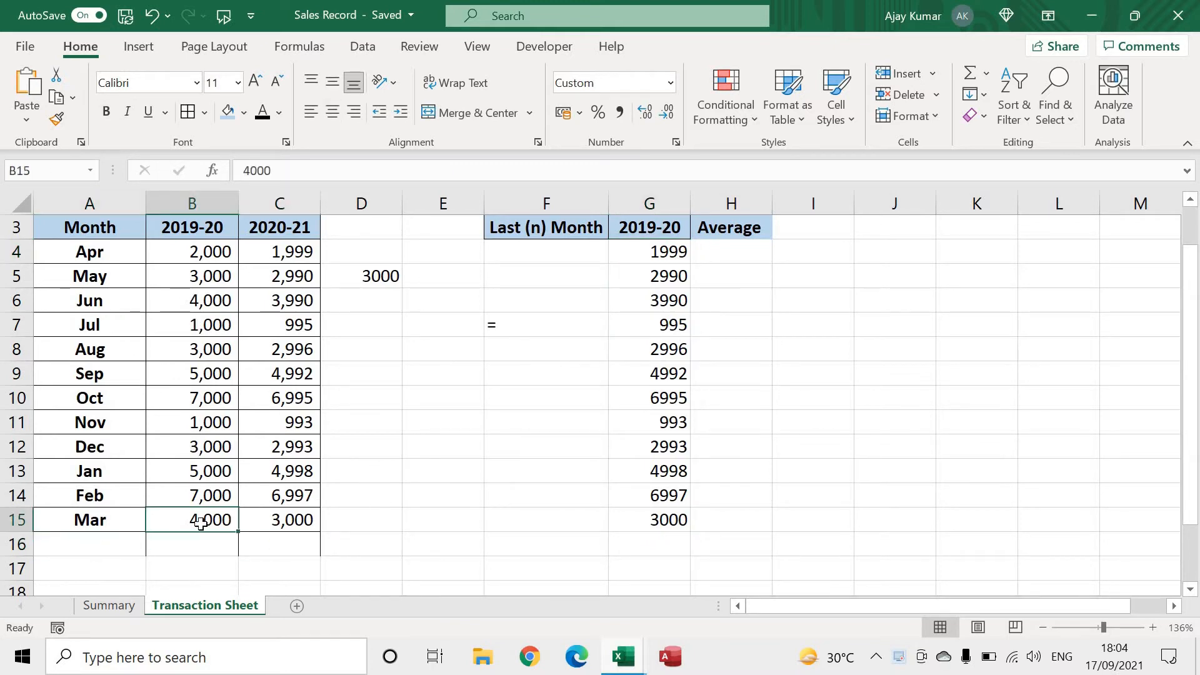
key("Left")
key("shift+Right")
key("shift+Right")
key("Up")
key("Up")
key("Up")
key("Up")
key("Up")
key("Up")
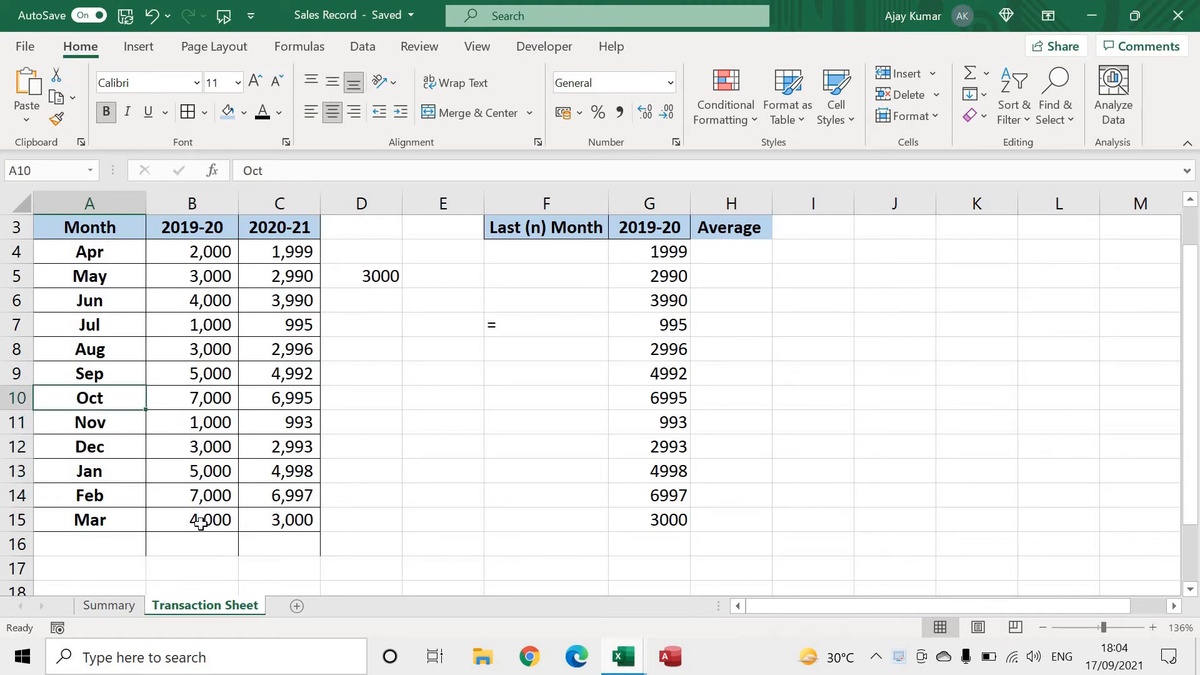
key("Down")
key("ctrl+shift+Right")
key("ctrl+shift+Down")
key("Delete")
key("Up")
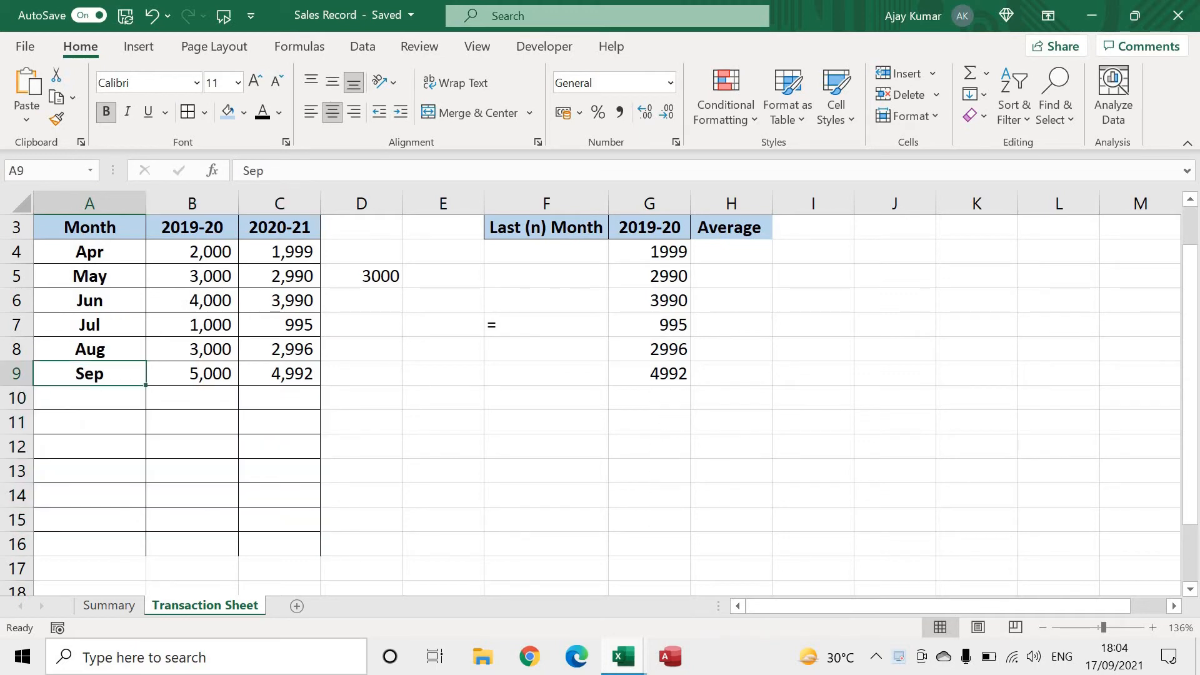
Reset the G4 formula to =OFFSET(A3,1,1,1,1) by replacing its COUNTA height and its cols argument with 1
left_click(568, 252)
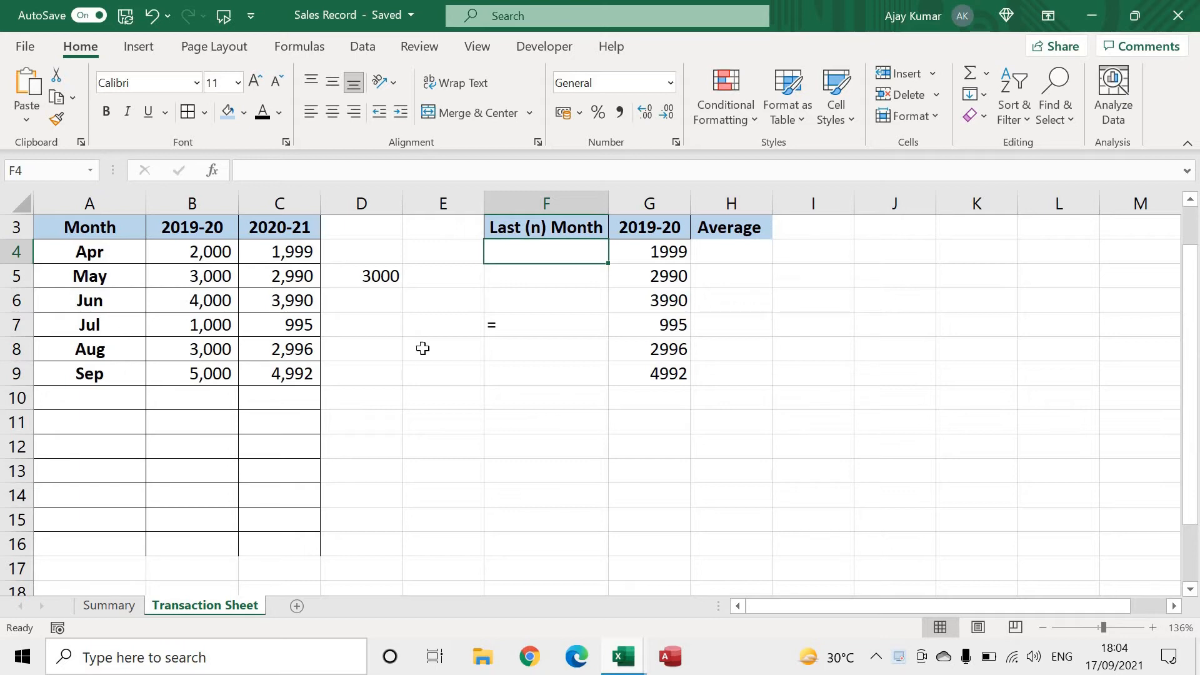
left_click_drag(218, 373, 218, 325)
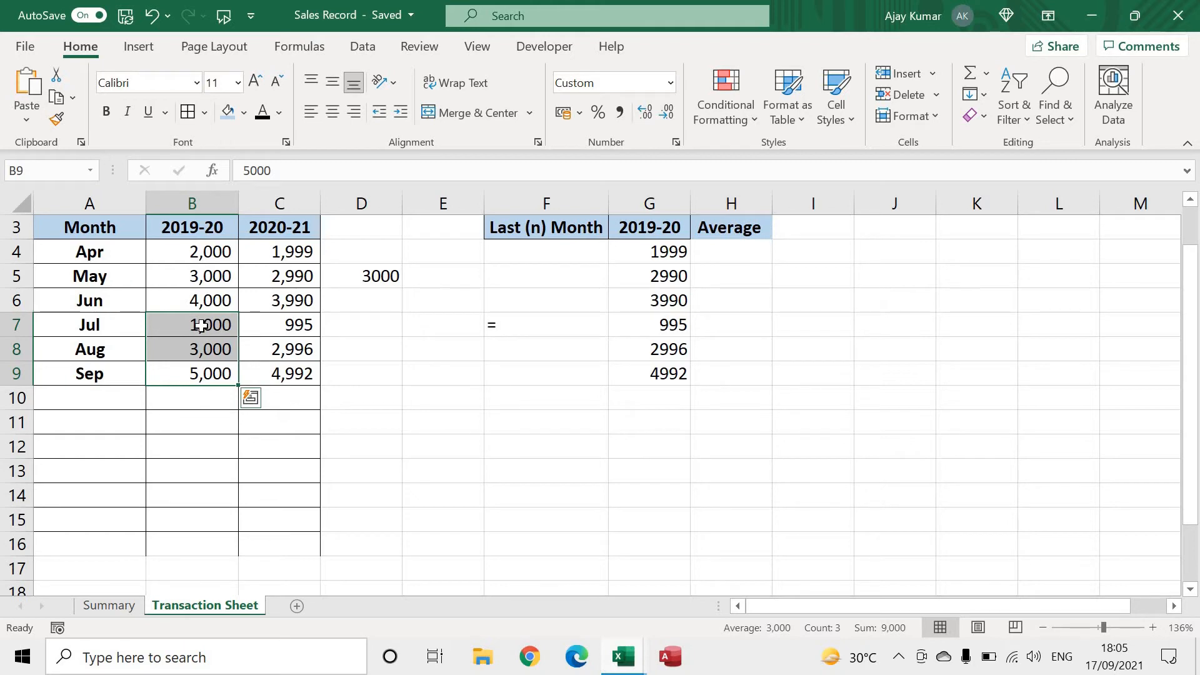
left_click(654, 253)
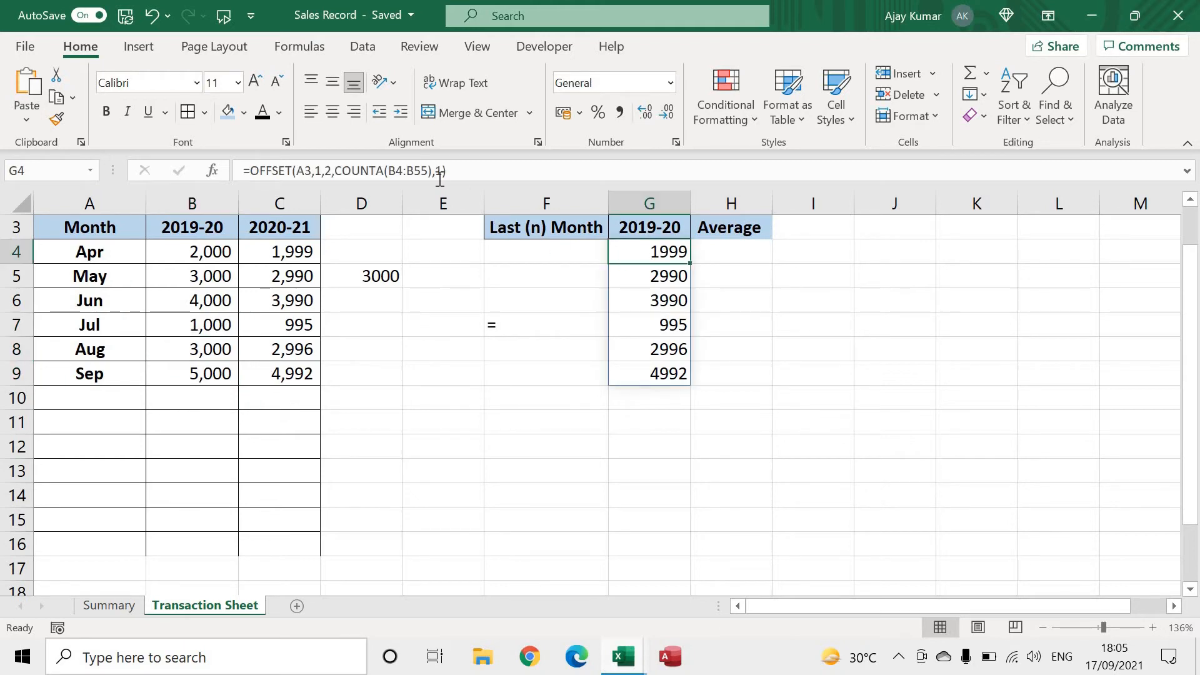
left_click_drag(433, 170, 338, 169)
type("1")
key("Left")
key("Left")
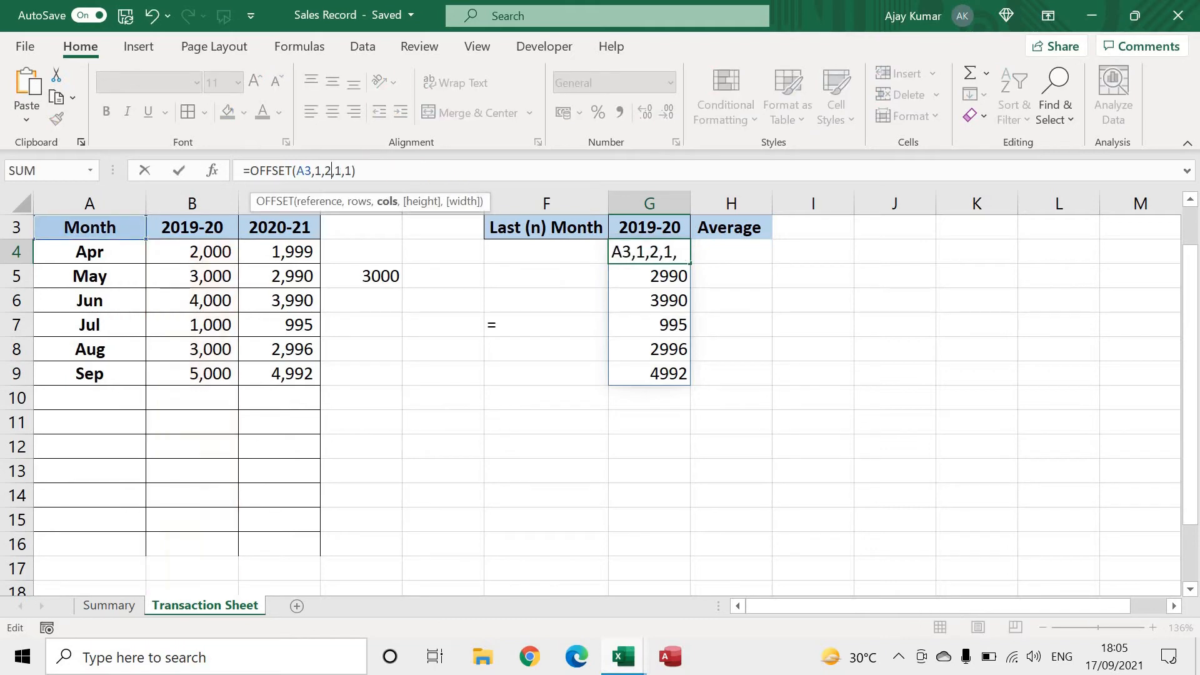
key("shift+Left")
type("1")
key("Return")
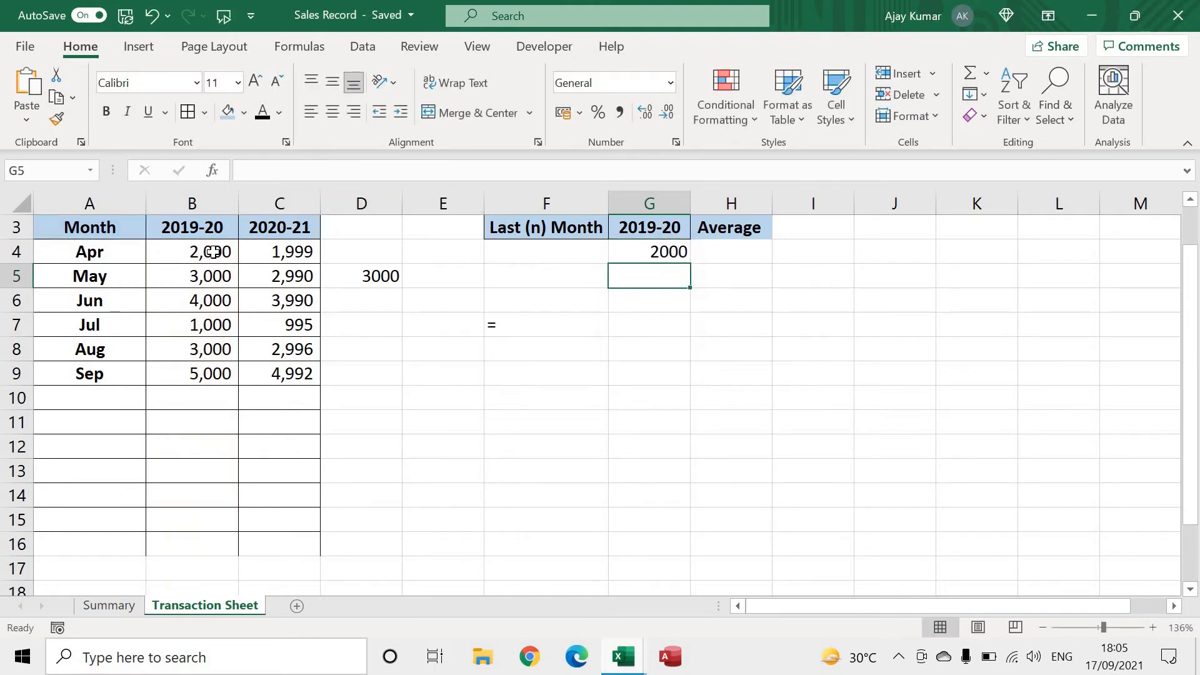
left_click(213, 252)
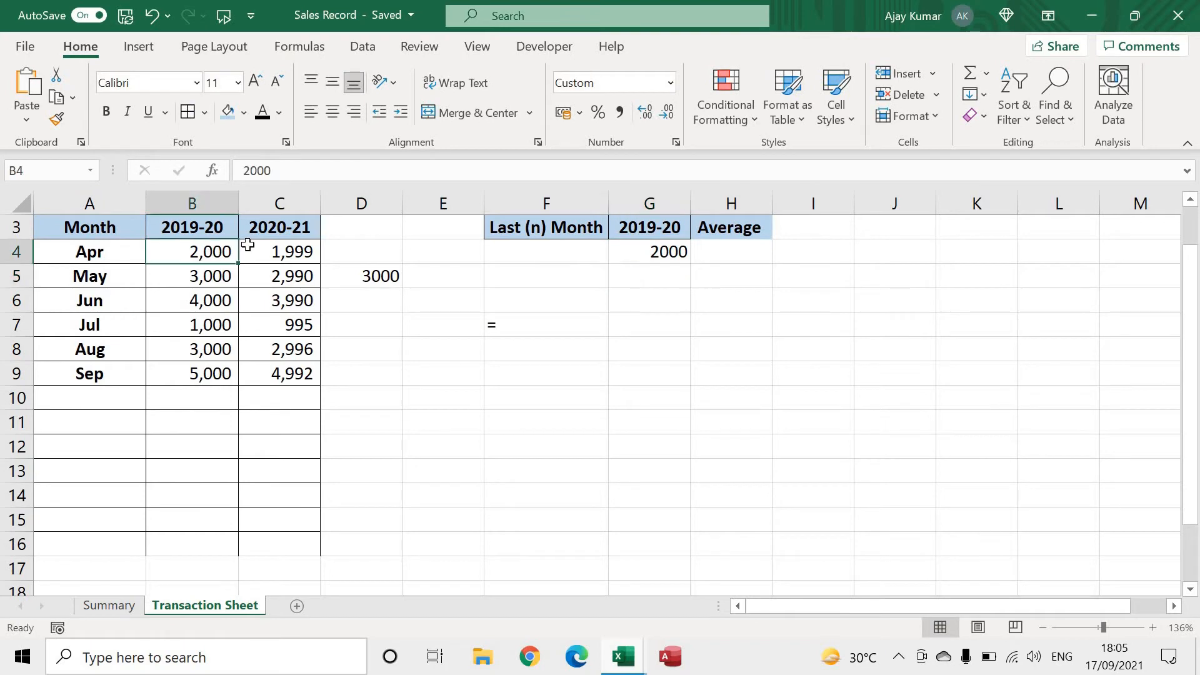
Enter 3 as the number of last months in F4
left_click(539, 246)
type("3")
key("Return")
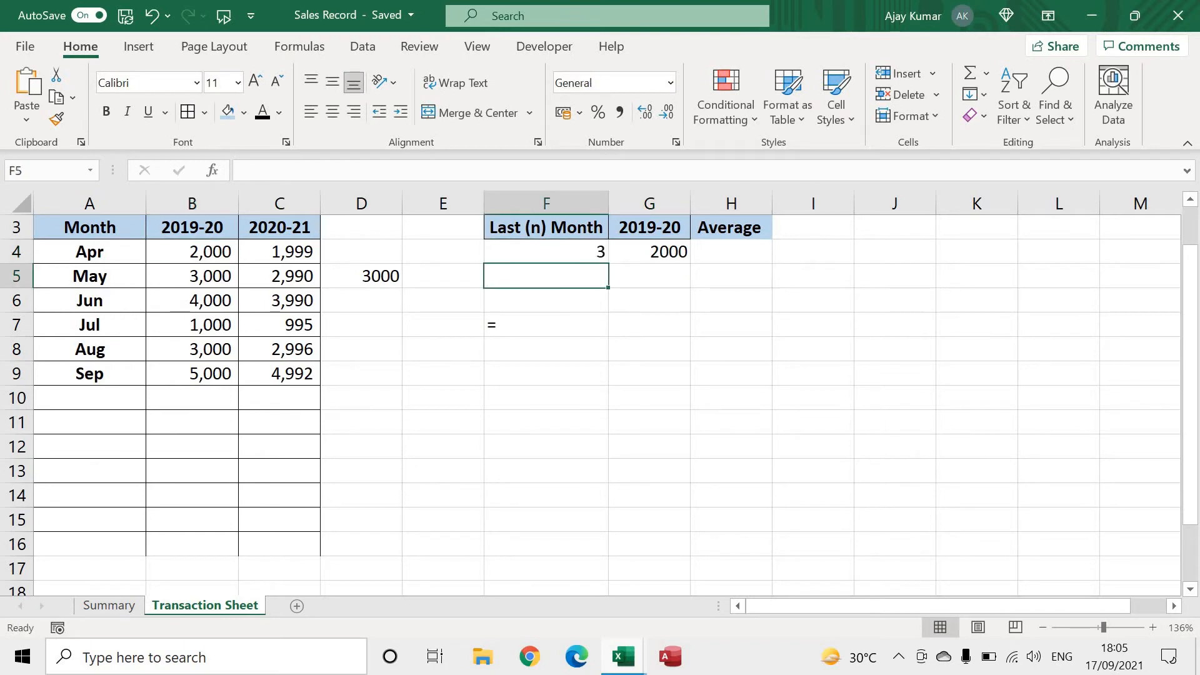
Set the rows argument of the OFFSET formula in G4 to 4 so it starts at Jul
left_click(539, 246)
key("Right")
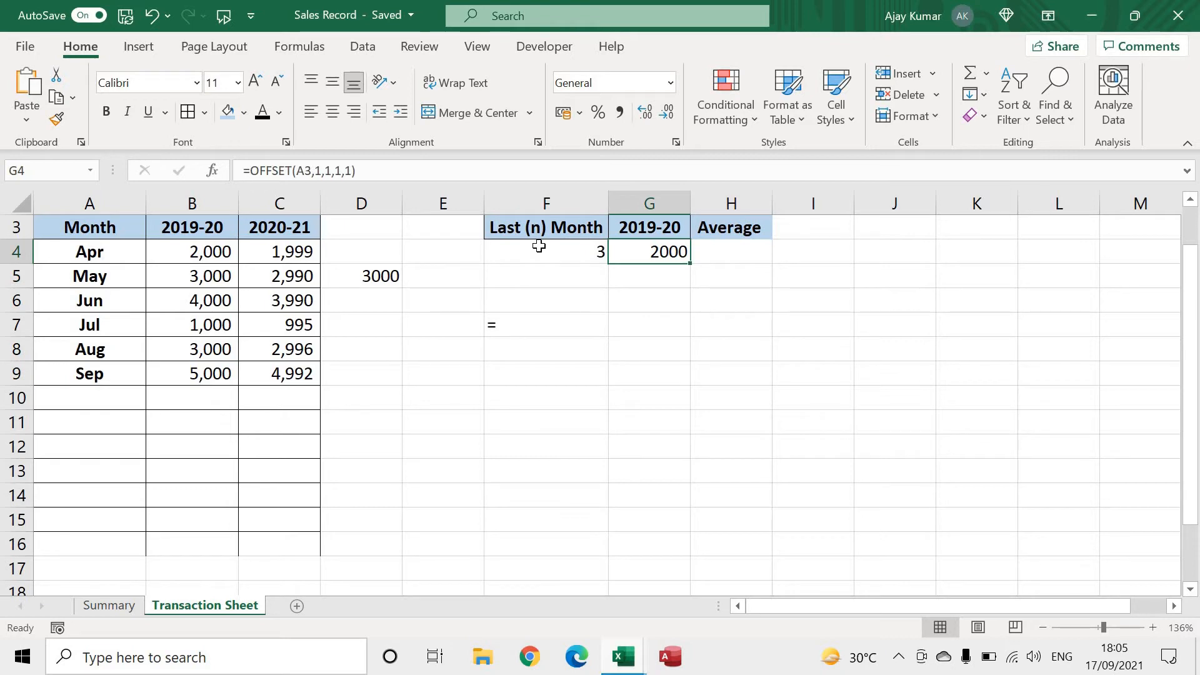
double_click(650, 253)
key("Right")
key("Right")
key("Right")
key("Right")
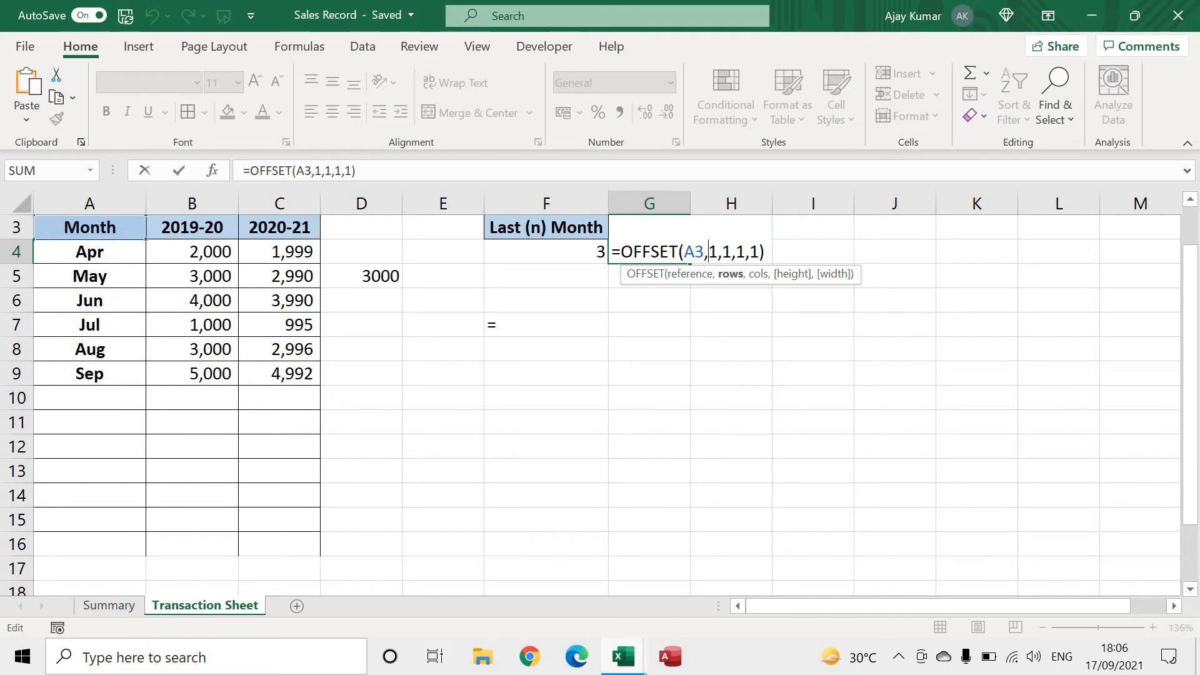
key("Delete")
type("4")
Link the height argument of the G4 formula to F4, making it =OFFSET(A3,4,1,F4,1)
key("Right")
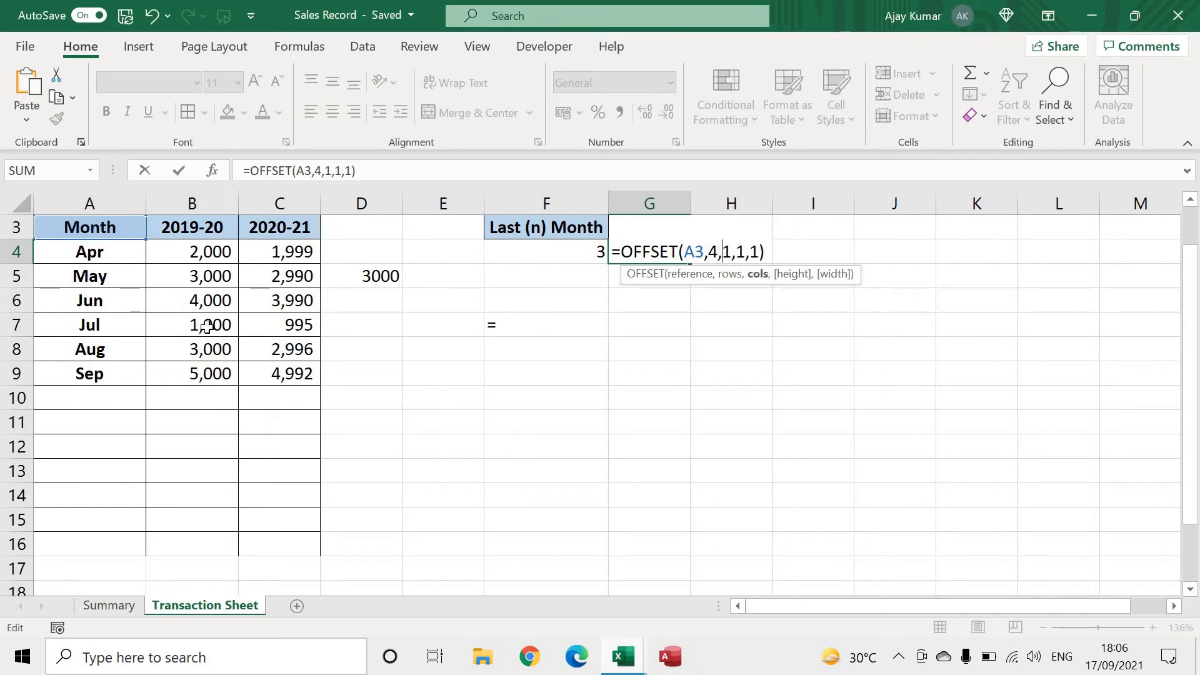
key("Right")
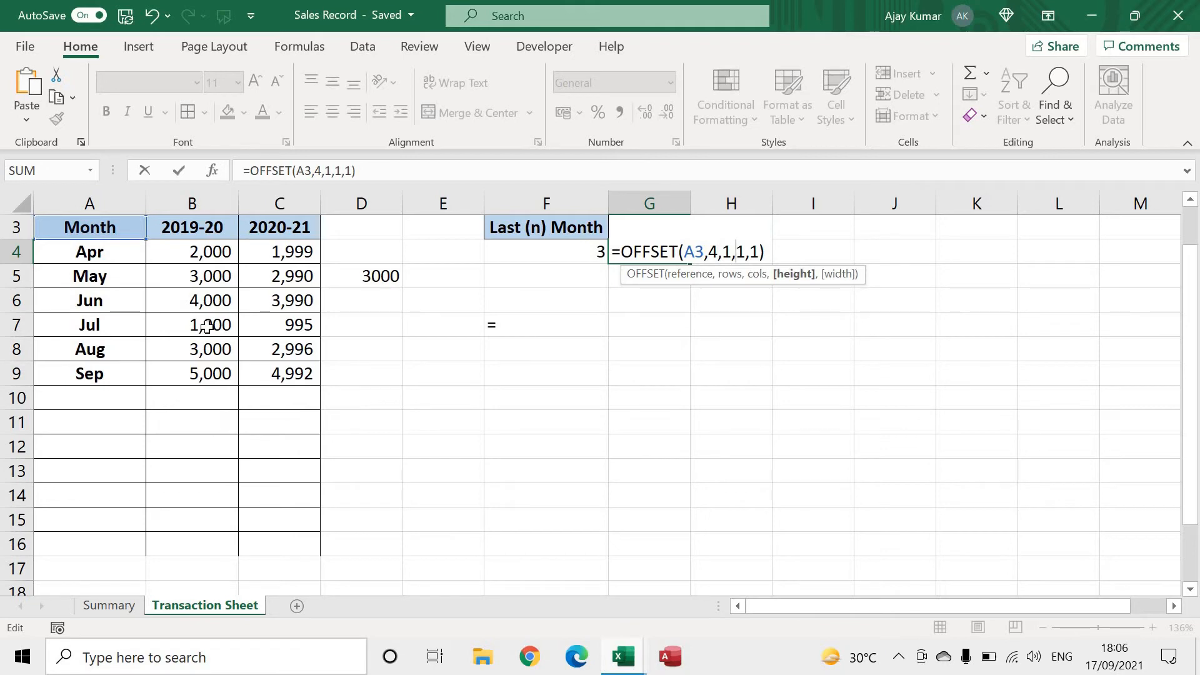
key("Delete")
left_click(592, 253)
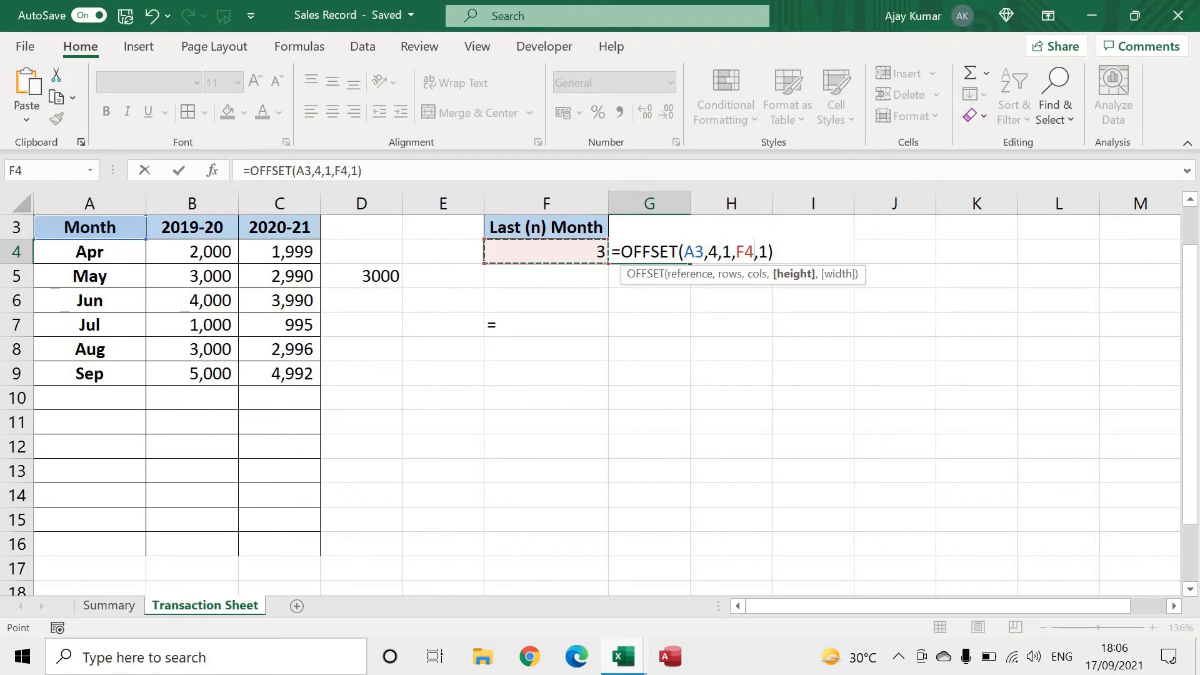
key("Return")
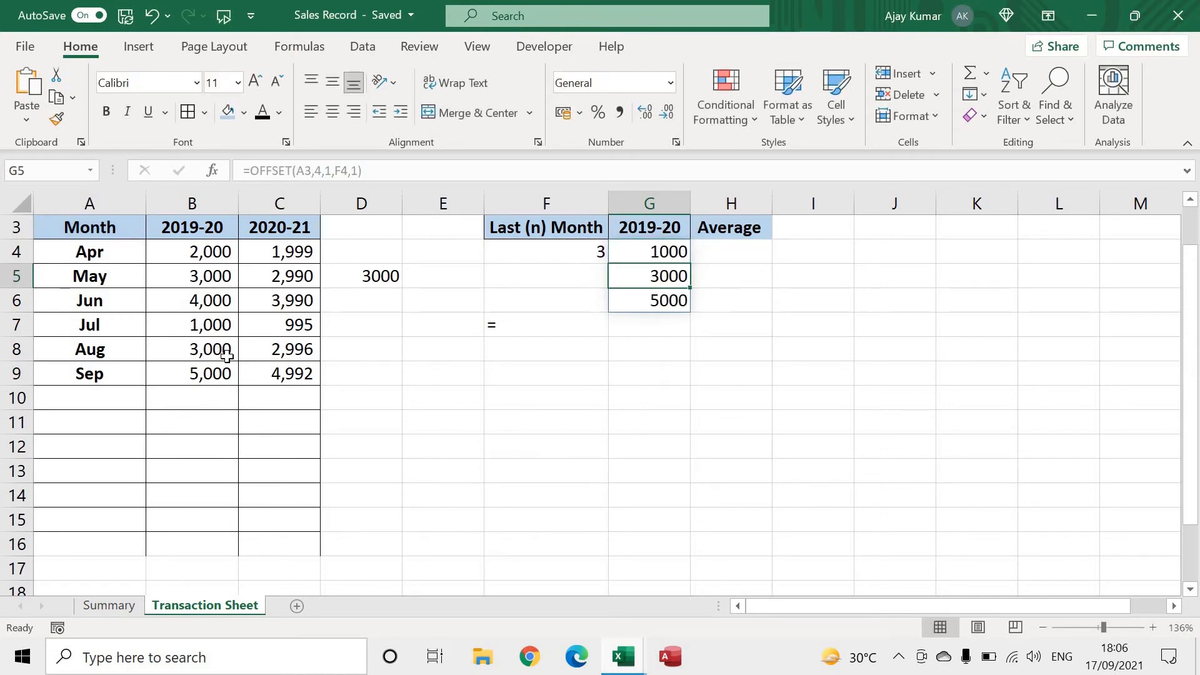
Enter 4 as the number of last months in F4 and compare G4's spilled results with the Jun–Sep 2019-20 sales
left_click(581, 254)
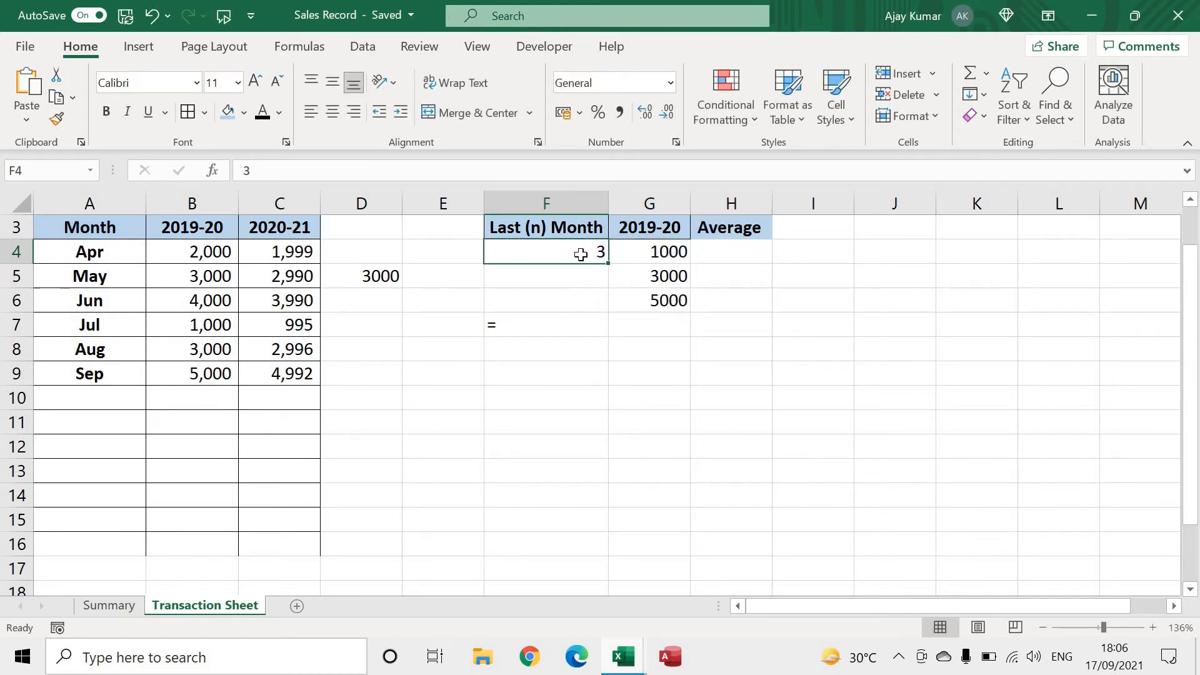
type("4")
key("Return")
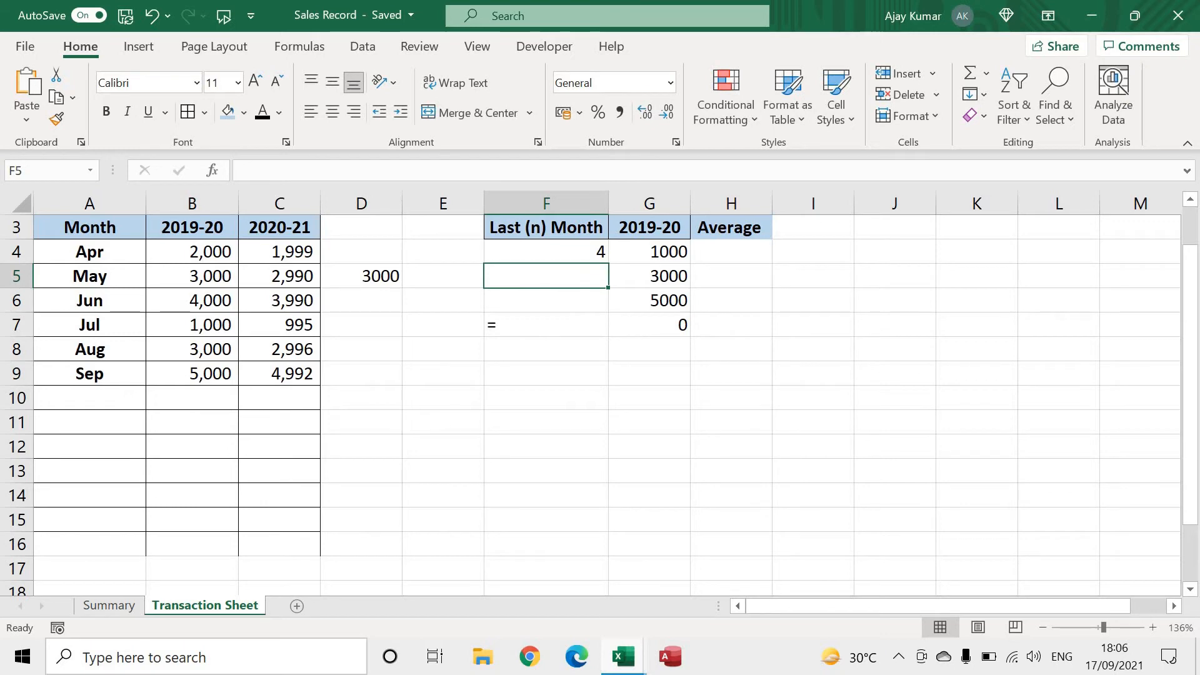
left_click_drag(215, 376, 216, 305)
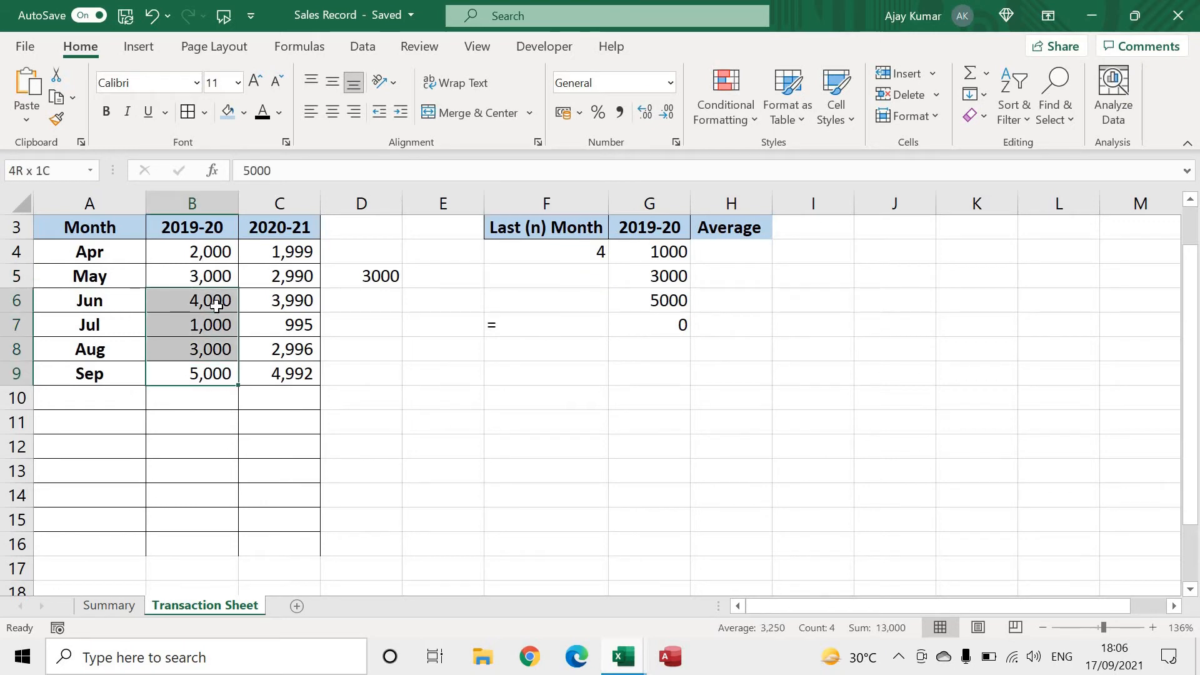
left_click(670, 322)
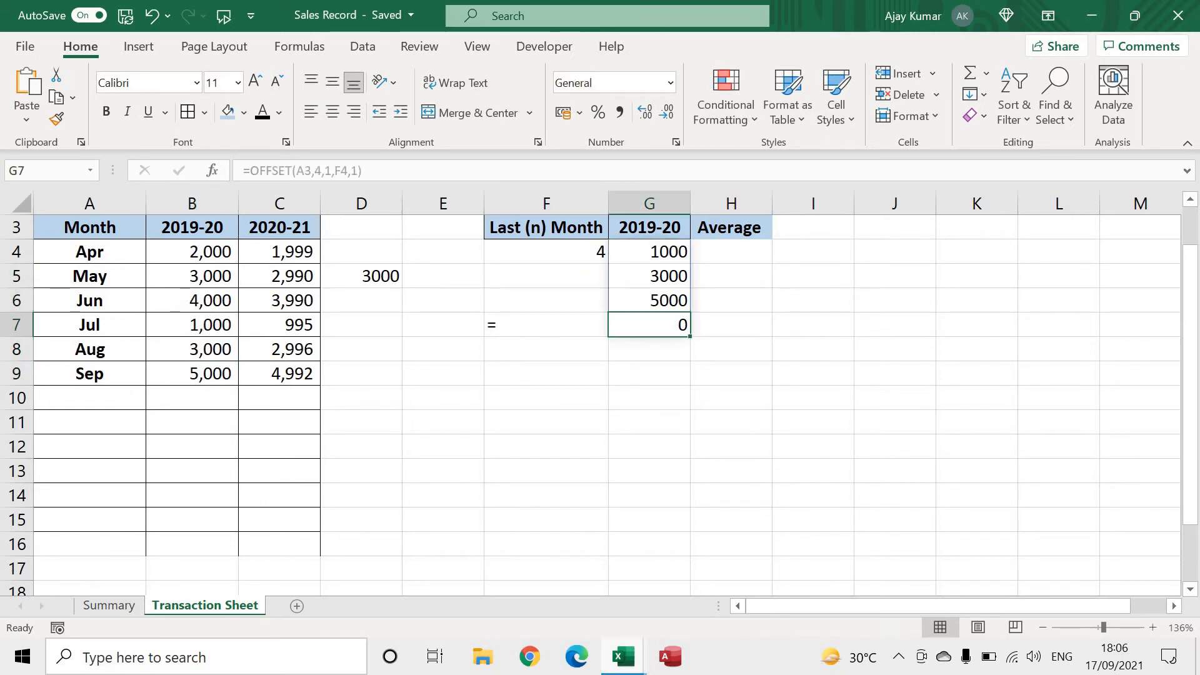
Set the rows argument of the OFFSET formula in G4 to 3 so it starts at Jun
left_click(655, 248)
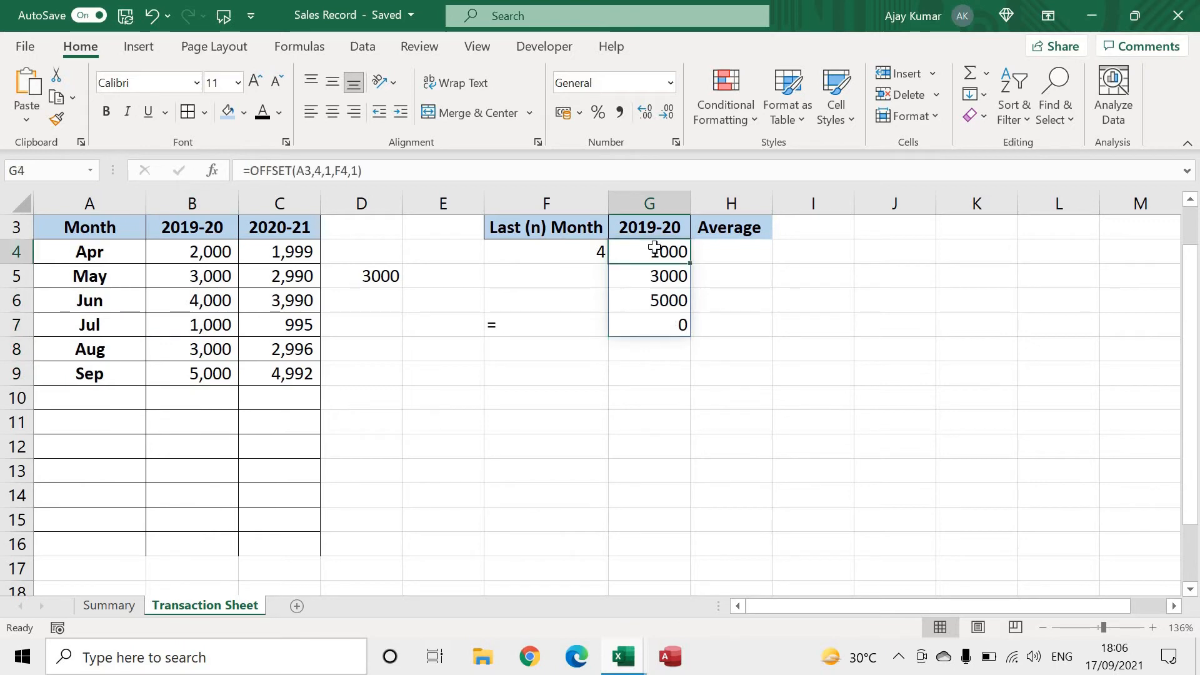
left_click(318, 169)
double_click(318, 168)
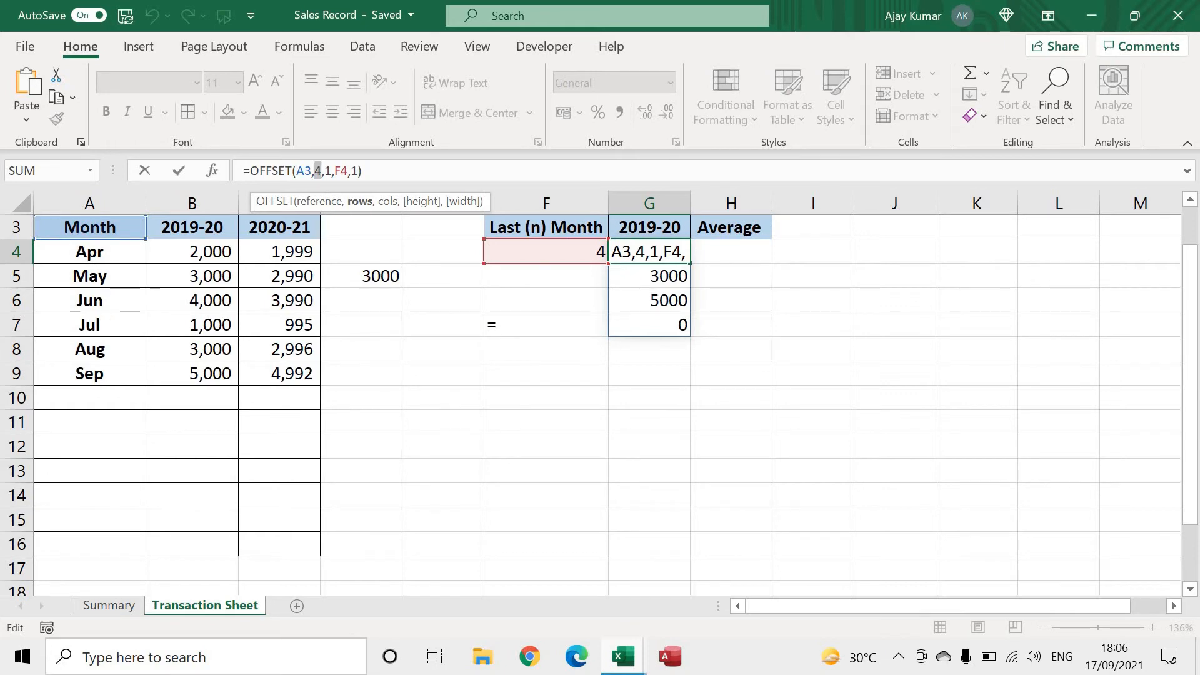
key("Escape")
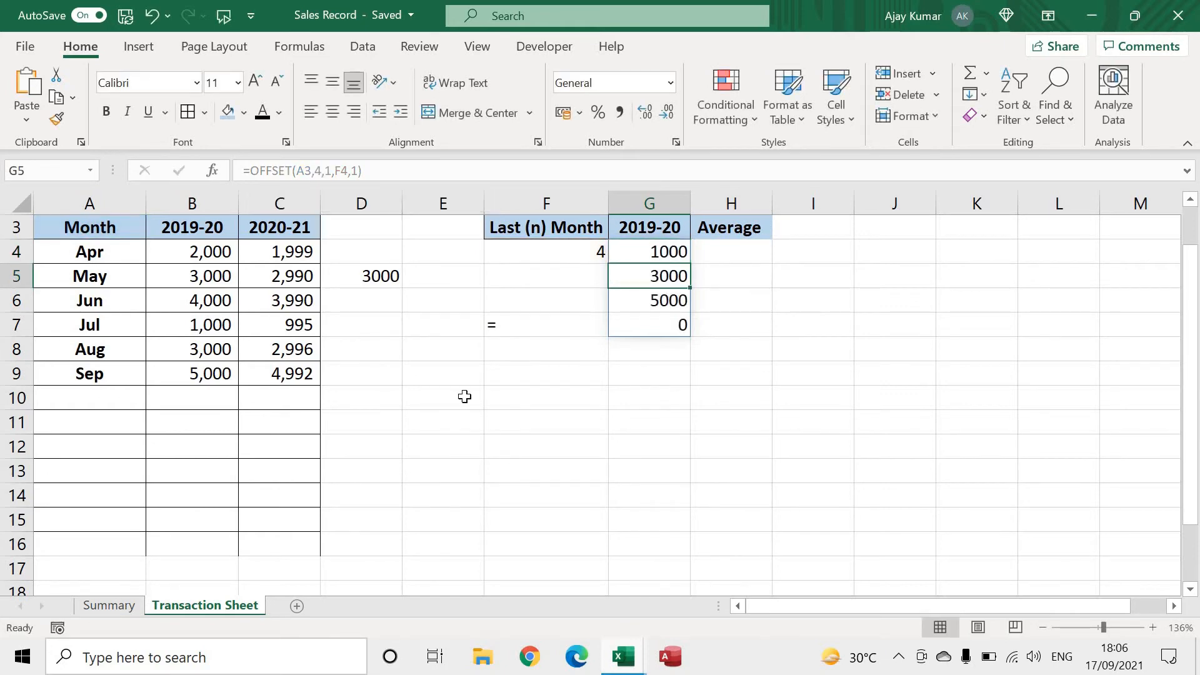
left_click(316, 169)
double_click(316, 170)
type("3")
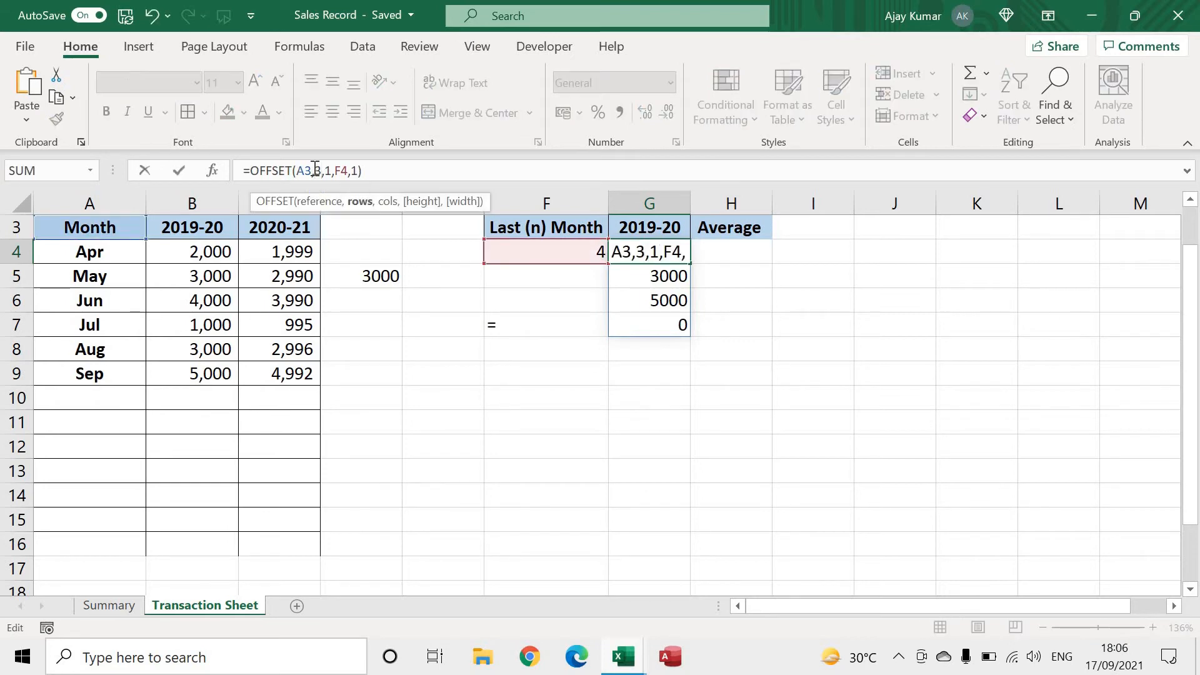
key("Return")
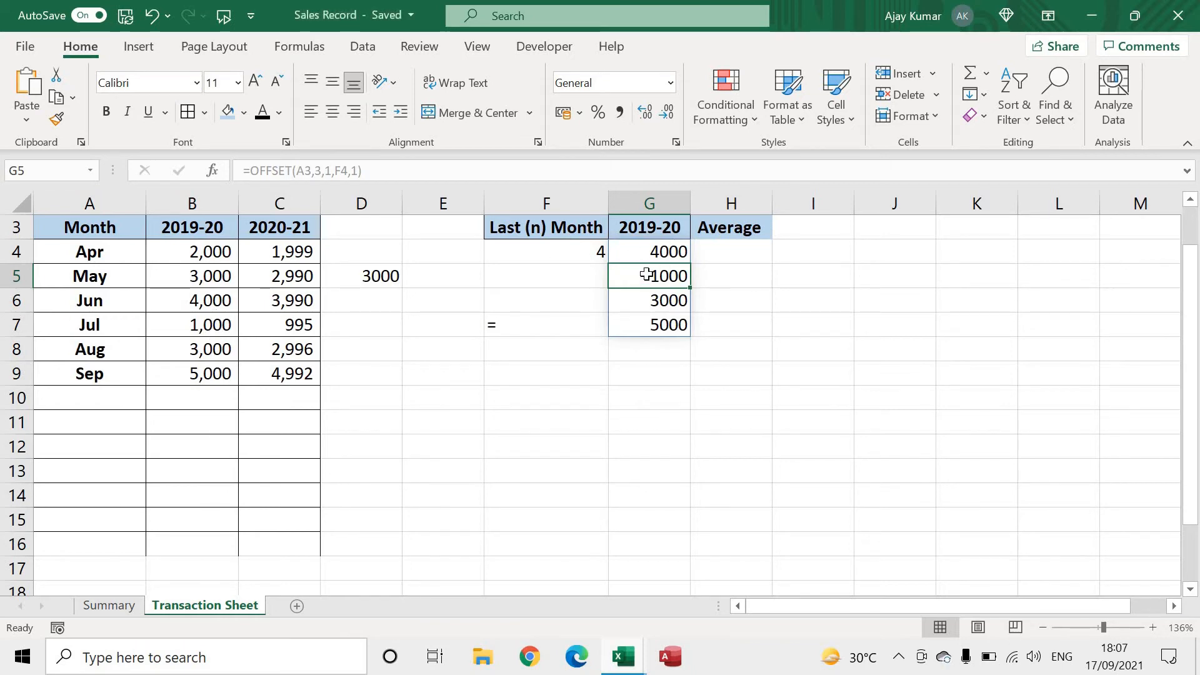
Enter =COUNTA(B4:B16) in F9 to count the filled 2019-20 sales cells
left_click(524, 375)
type("=")
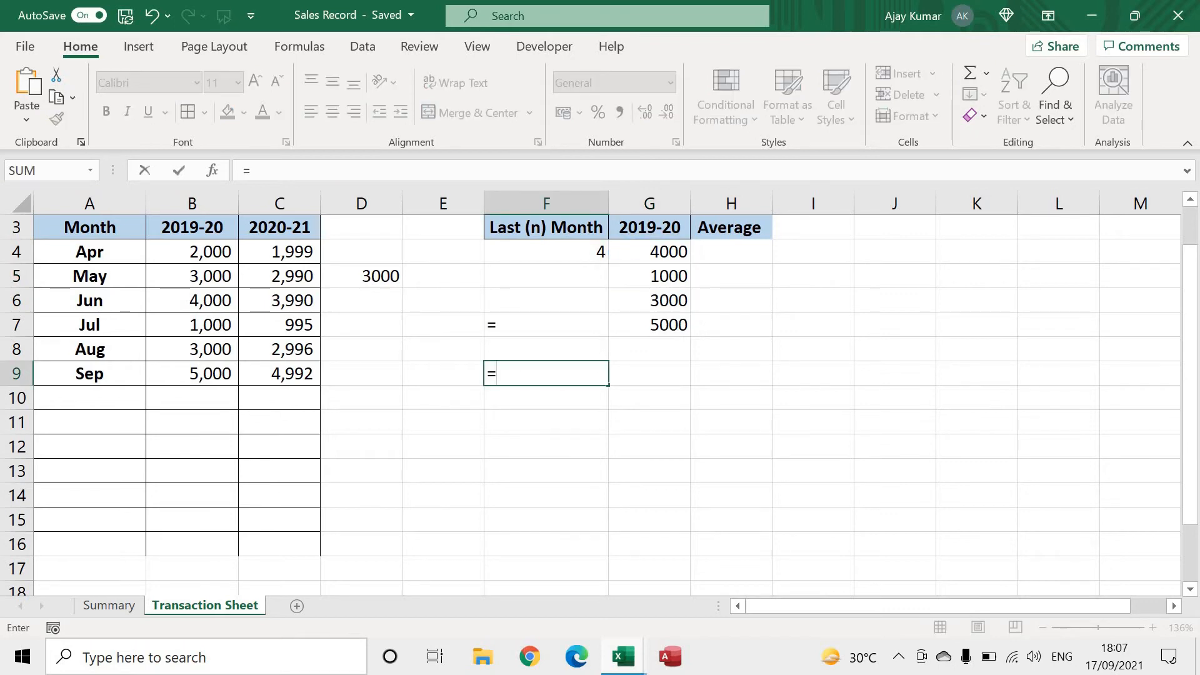
type("counta(")
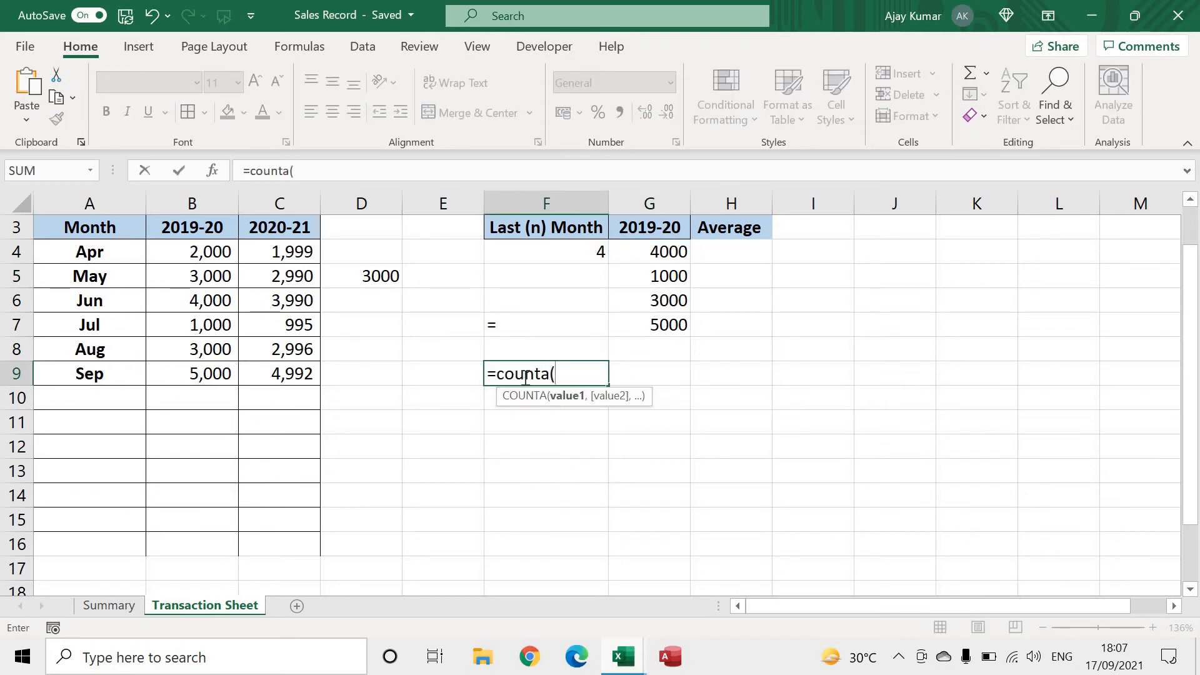
left_click_drag(213, 252, 217, 549)
key("Return")
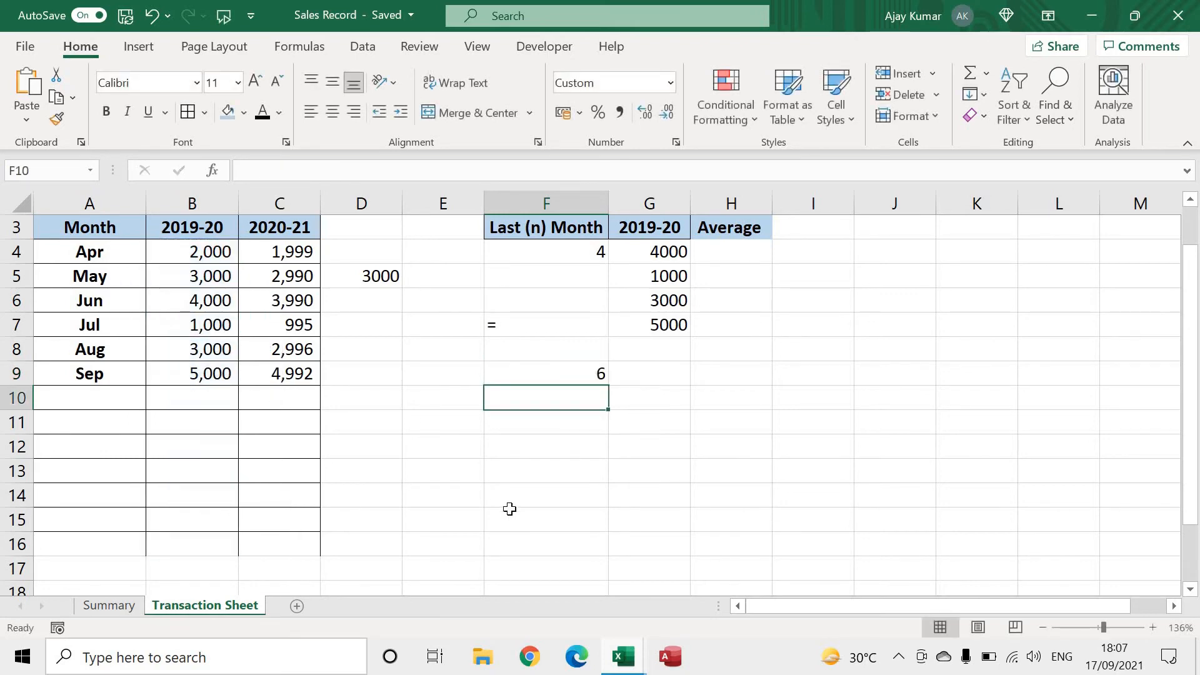
left_click(581, 373)
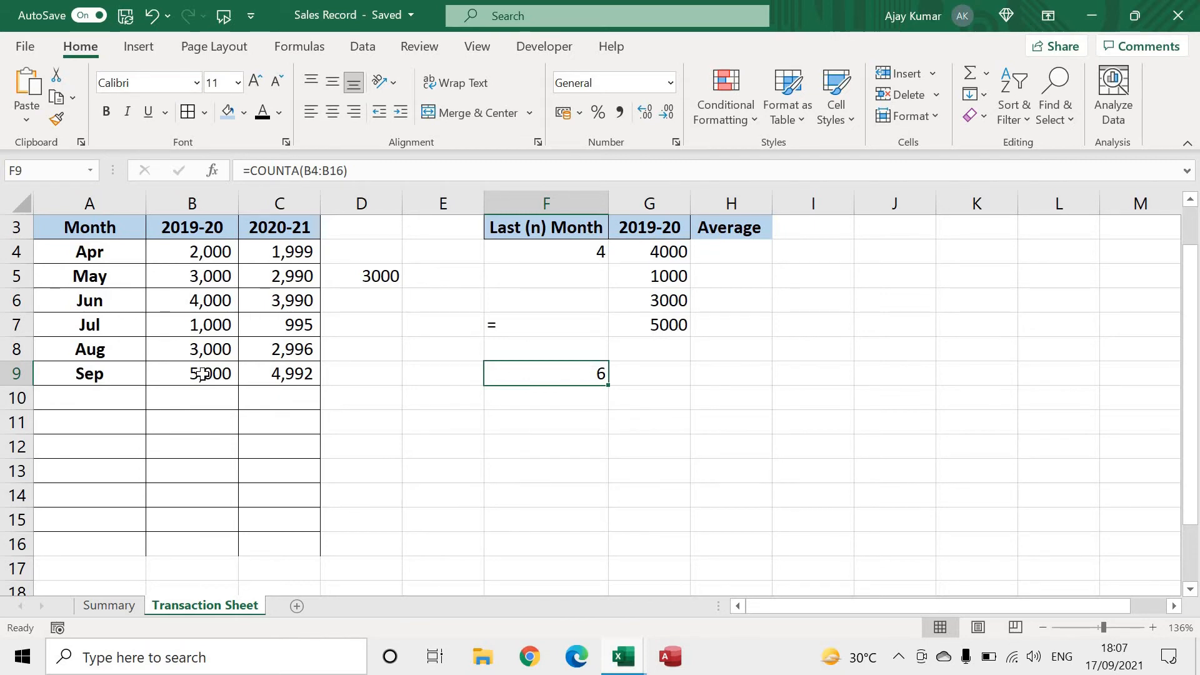
Subtract 3 from the count in F9, making the formula =COUNTA(B4:B16)-3
left_click_drag(201, 373, 204, 299)
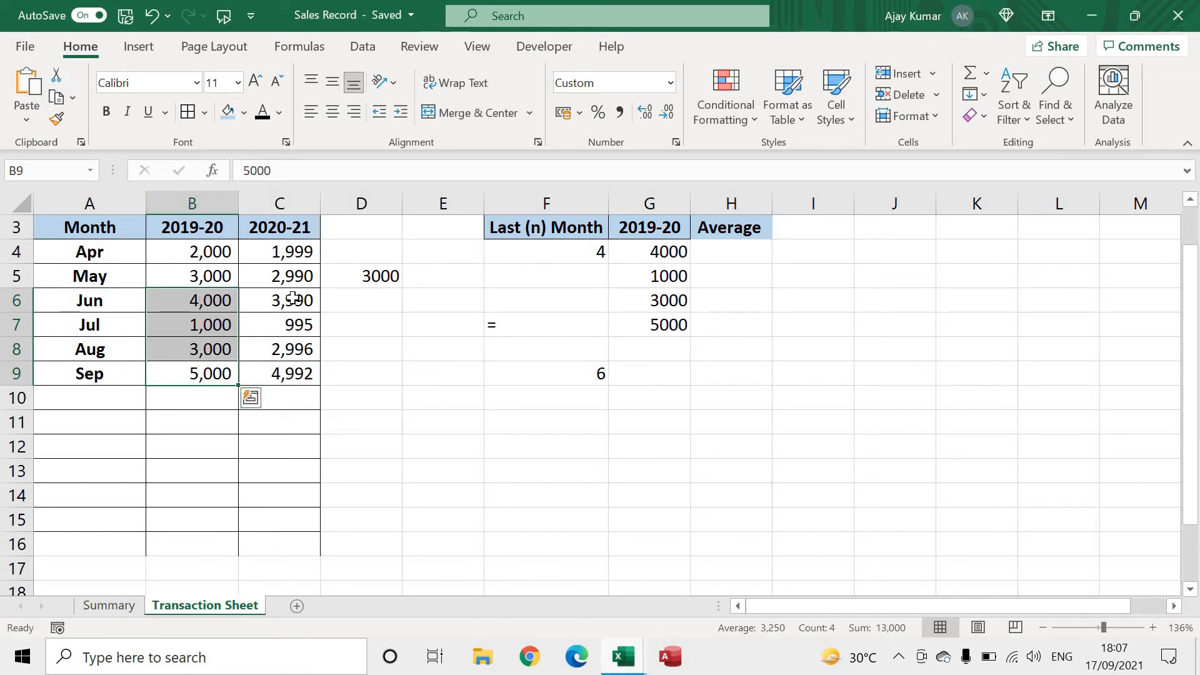
double_click(582, 375)
key("Right")
key("Right")
key("Right")
key("Right")
key("Right")
key("Right")
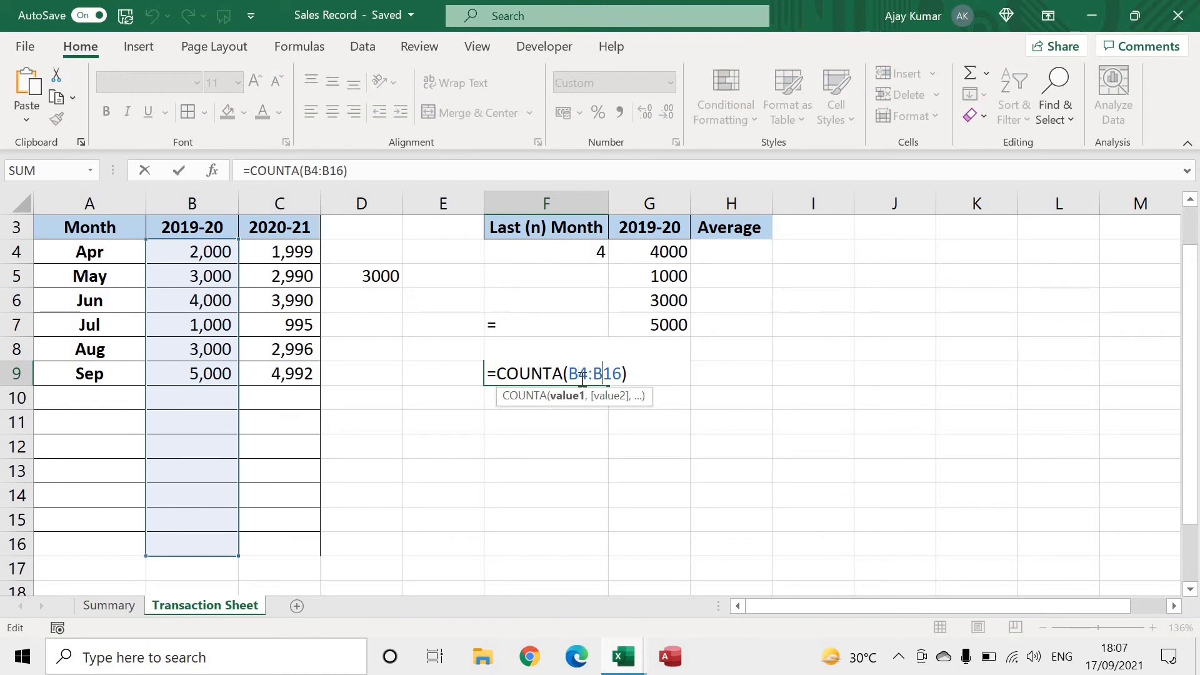
key("Return")
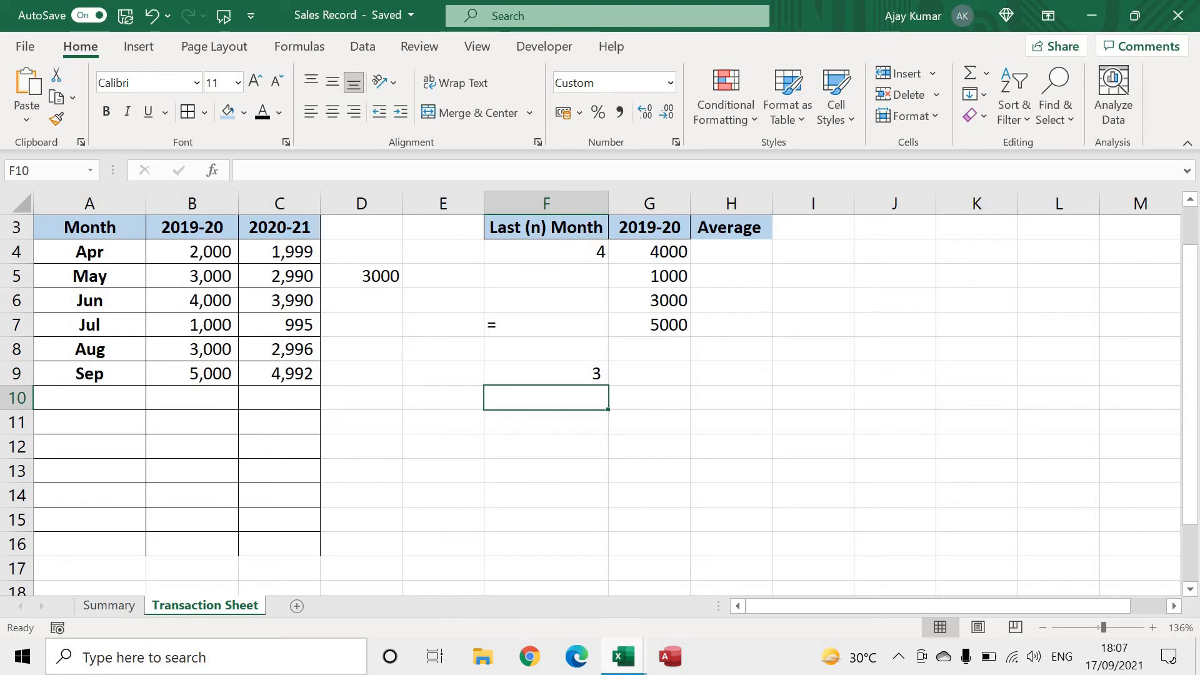
Copy COUNTA(B4:B16)-3 from F9 into the rows argument of the OFFSET formula in G4 and clear F9
key("Up")
left_click(370, 170)
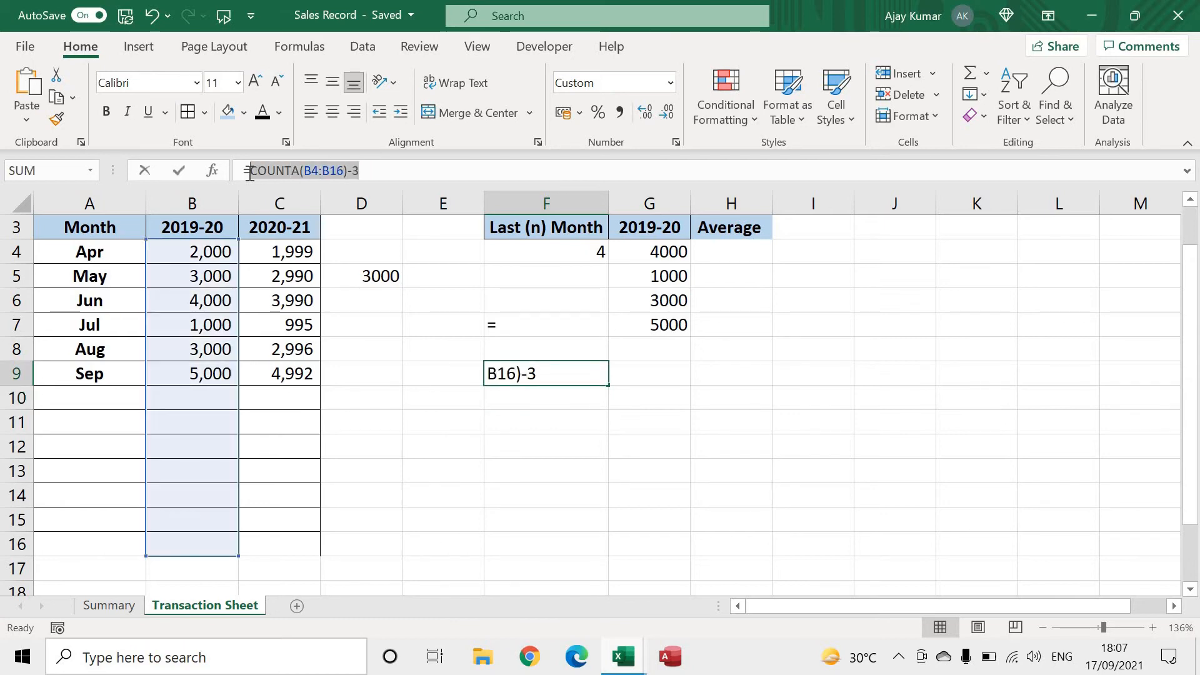
key("Return")
left_click(674, 254)
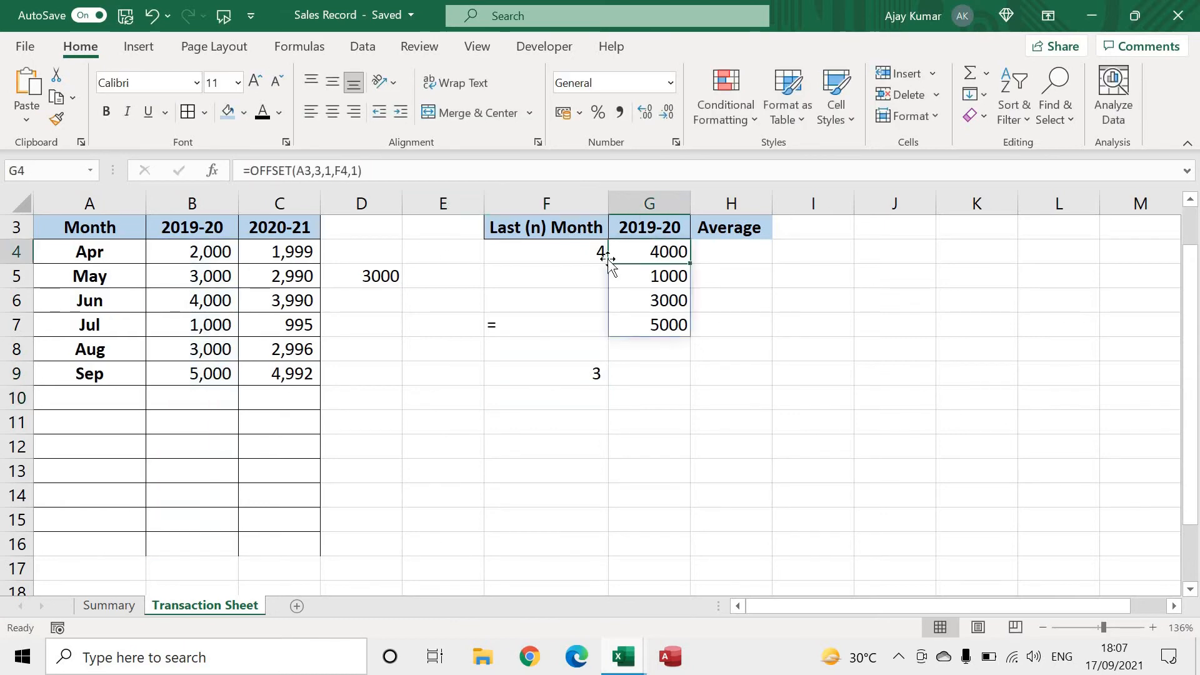
left_click(319, 170)
double_click(319, 171)
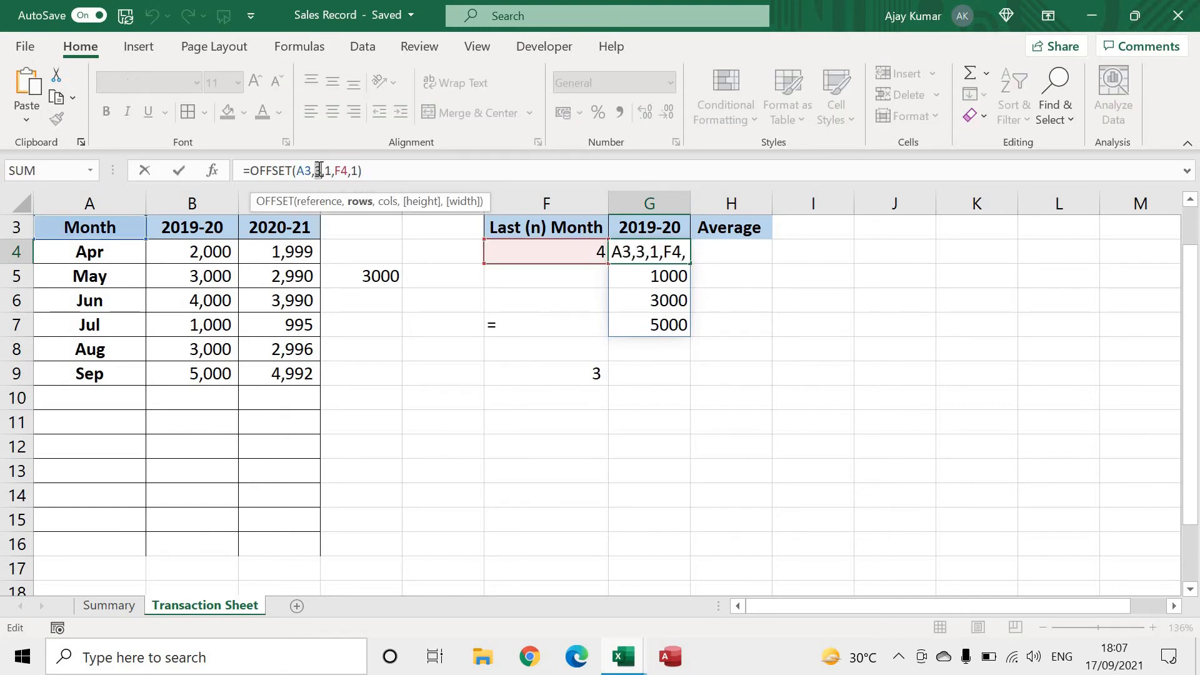
type("COUNTA(B4:B16)-3")
key("Return")
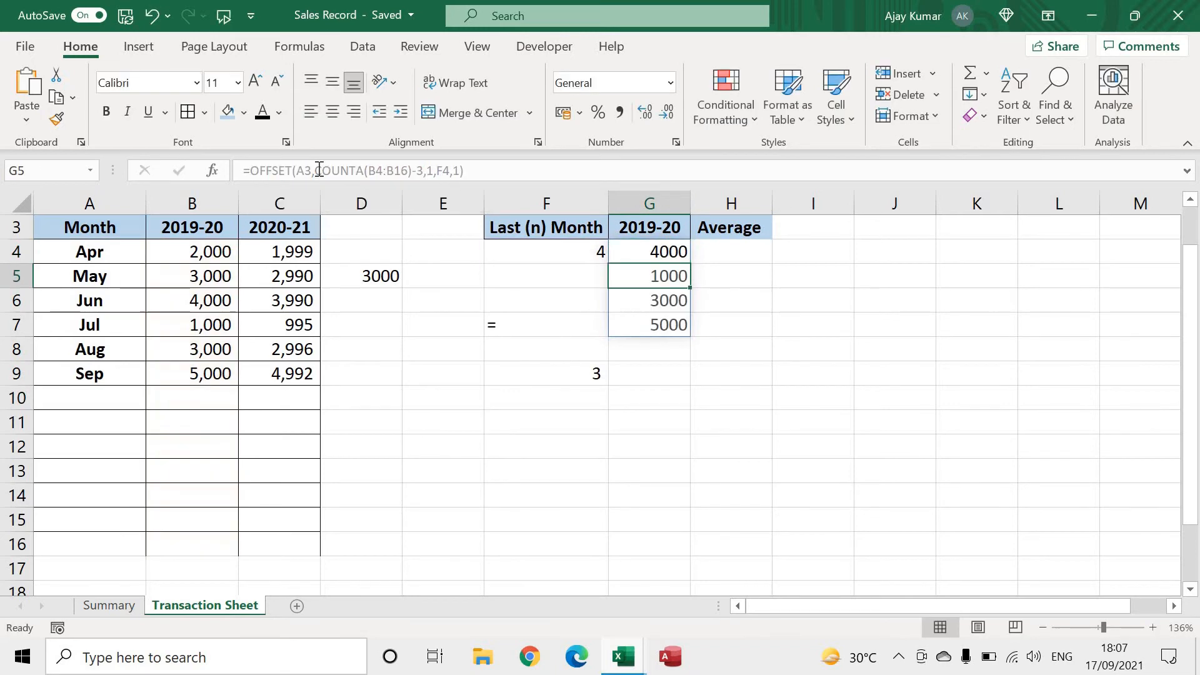
left_click(566, 362)
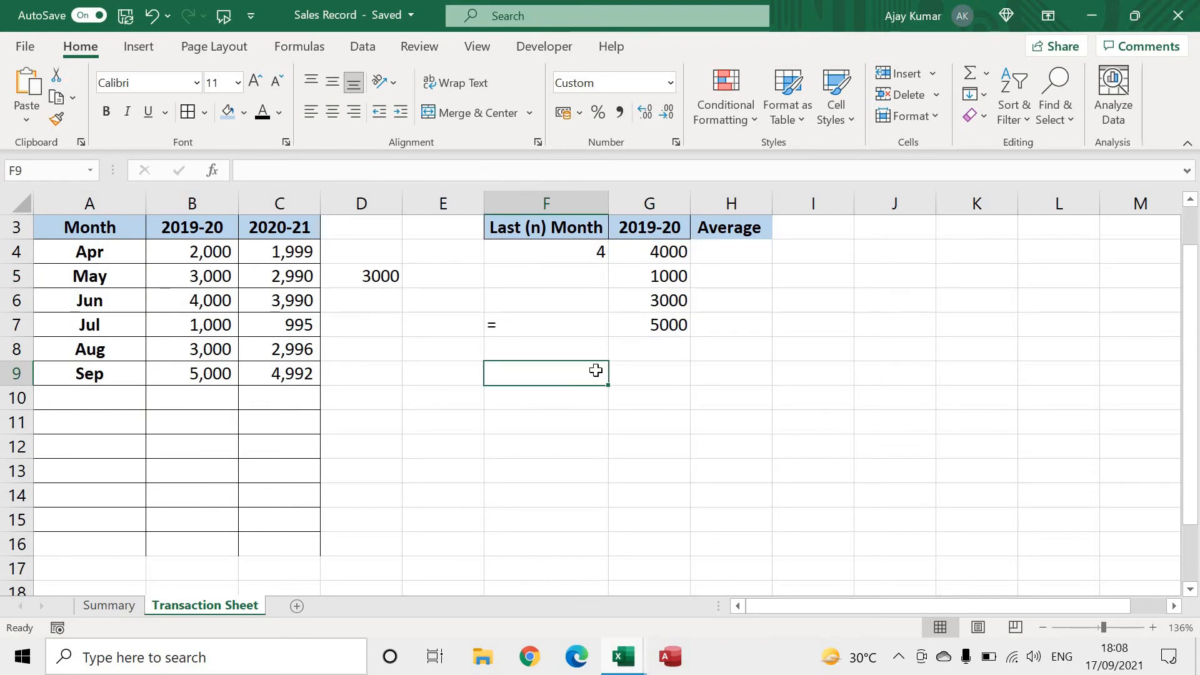
Enter 3 as the number of last months in F4 and select the Jul–Sep 2019-20 sales for comparison
left_click(551, 251)
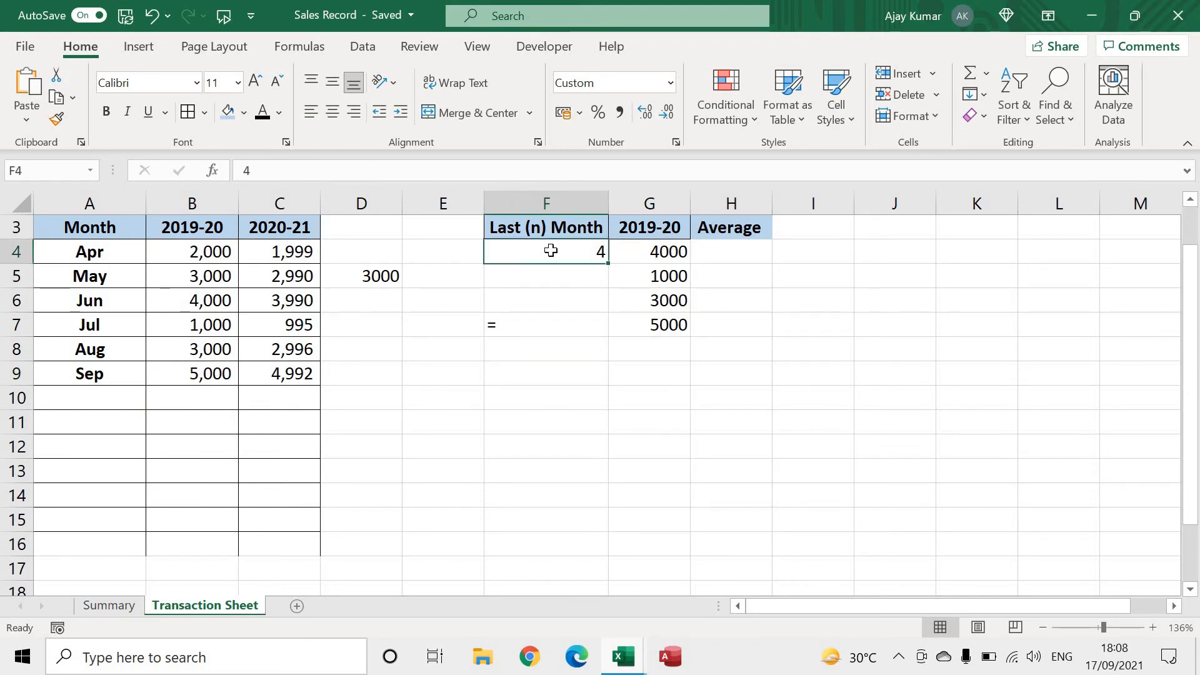
type("3")
key("Return")
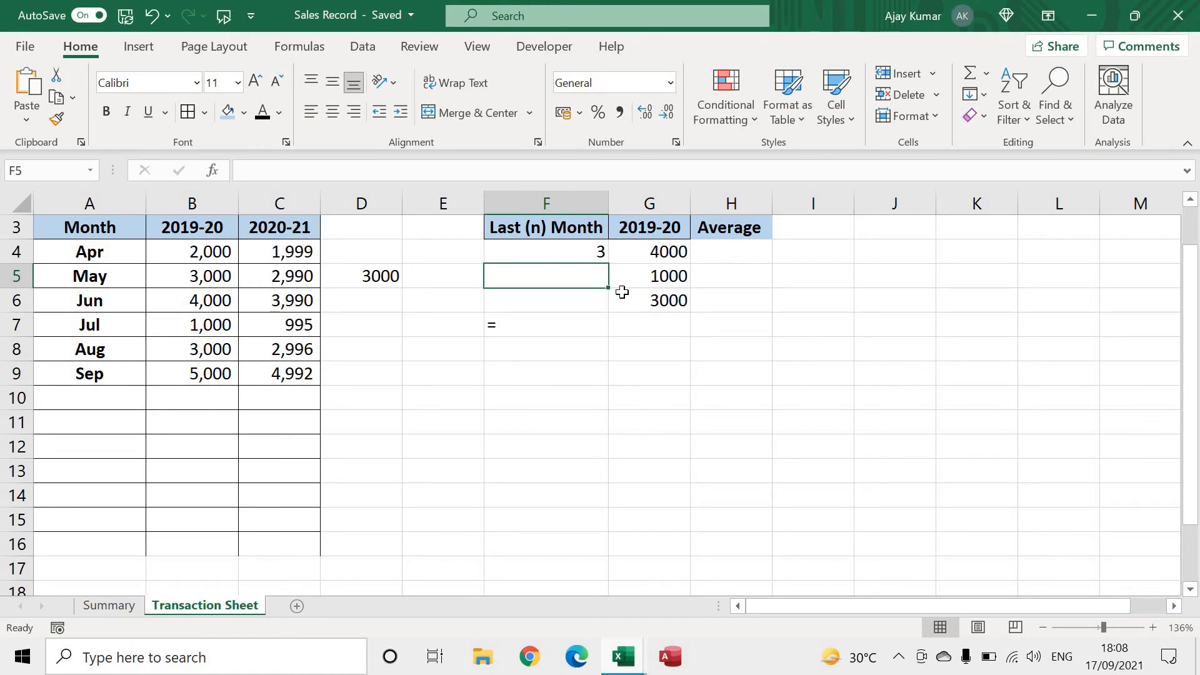
left_click_drag(217, 300, 210, 325)
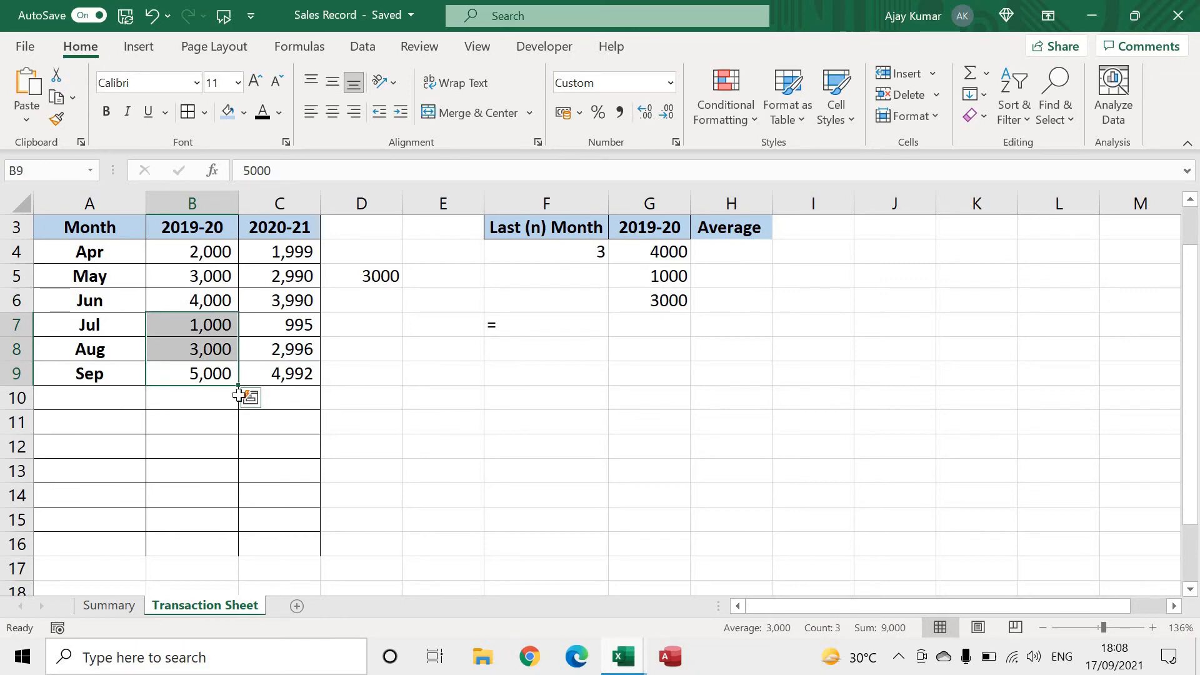
Replace the fixed 3 in G4's rows argument with (F4-1), making the formula =OFFSET(A3,COUNTA(B4:B16)-(F4-1),1,F4,1)
left_click(649, 252)
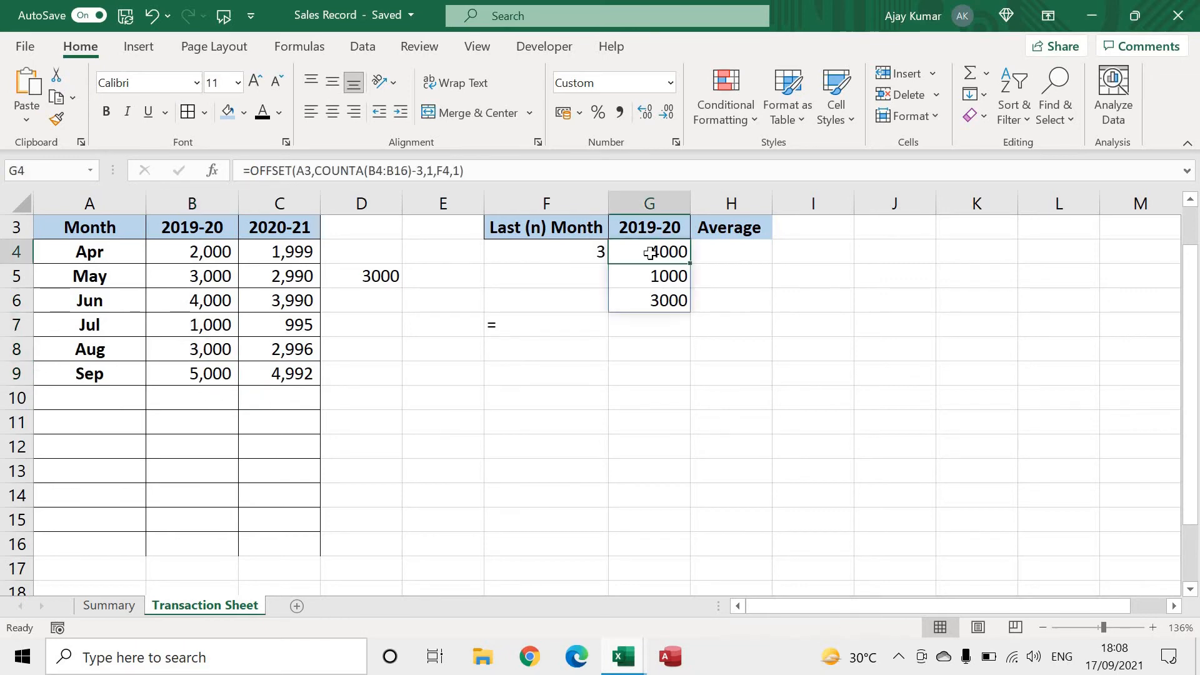
left_click(420, 171)
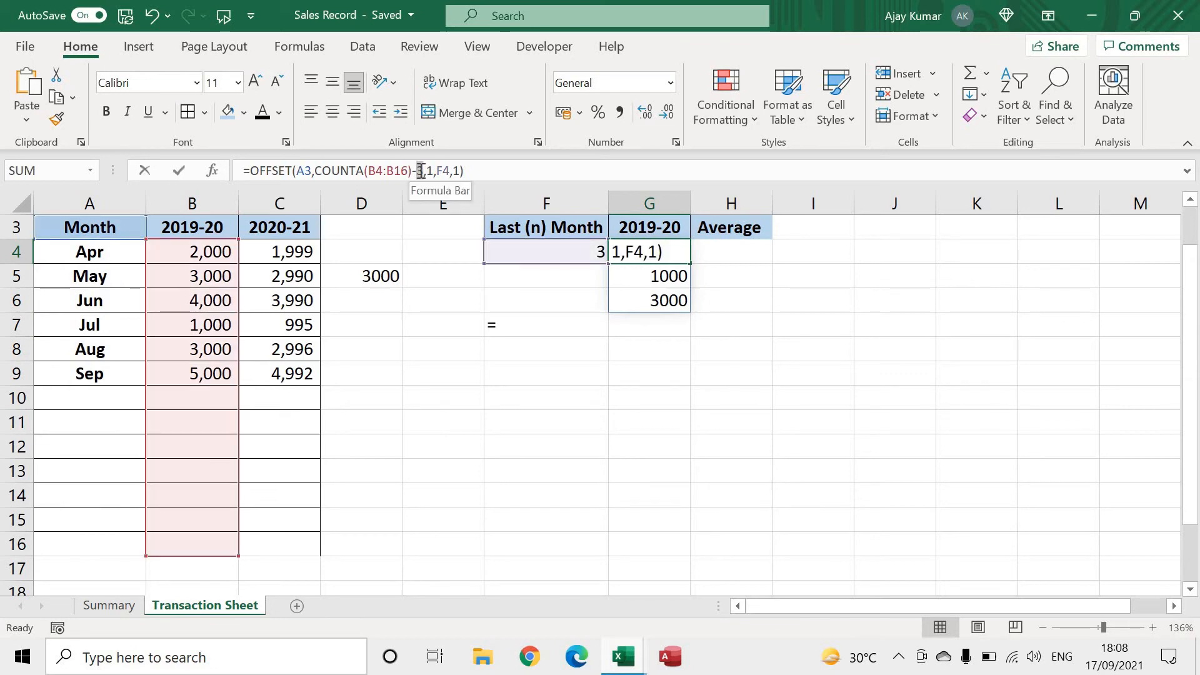
double_click(420, 171)
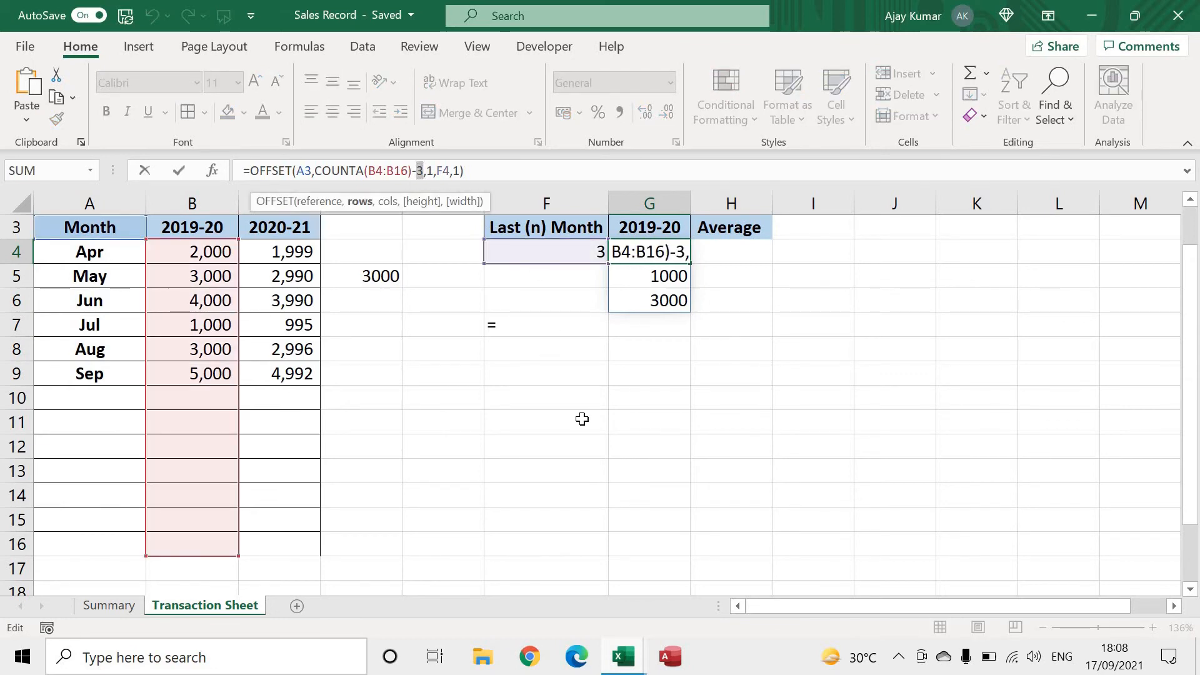
key("Left")
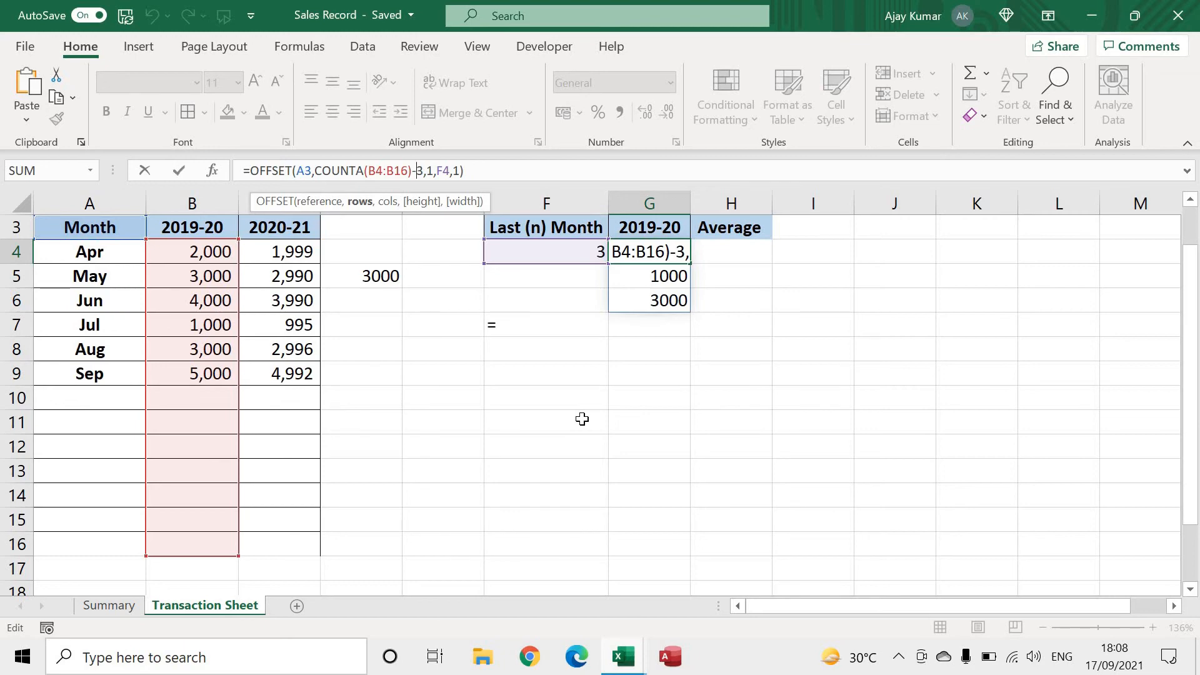
type("(")
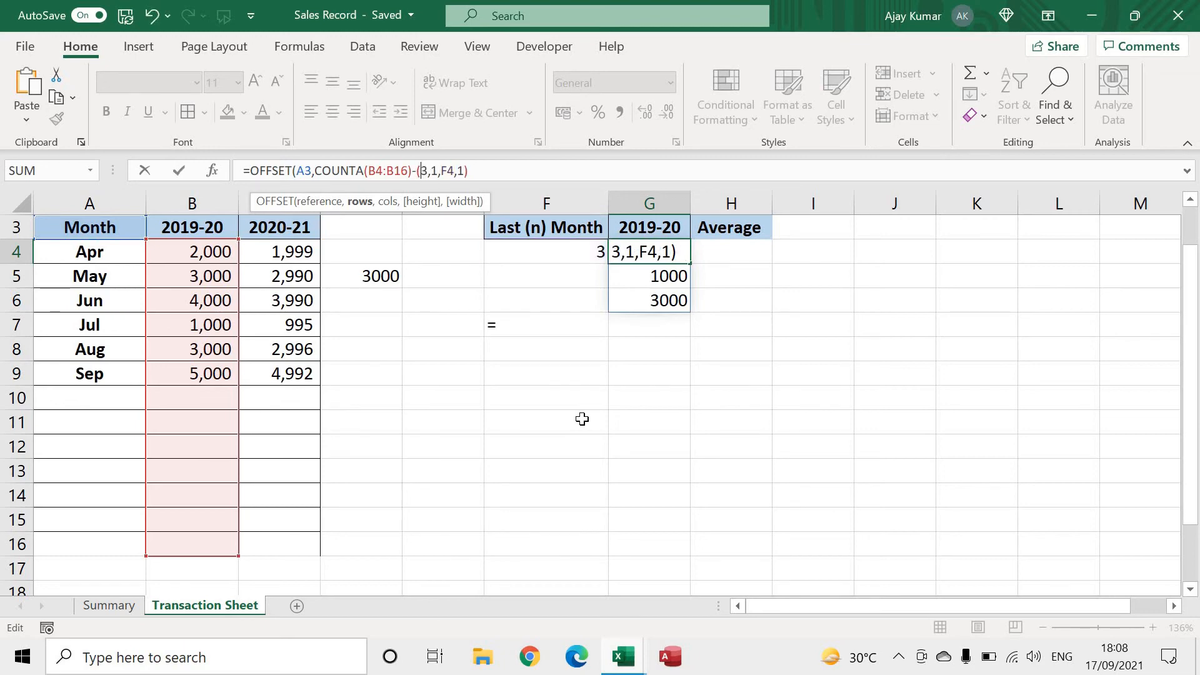
left_click(568, 252)
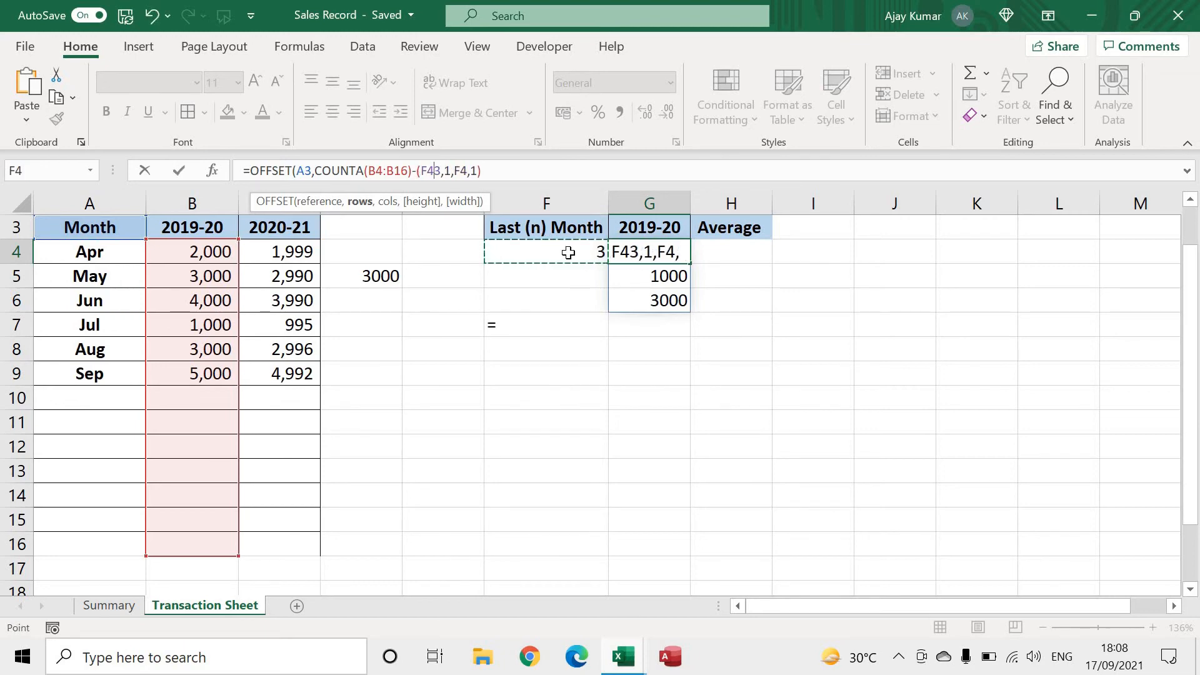
type("-1")
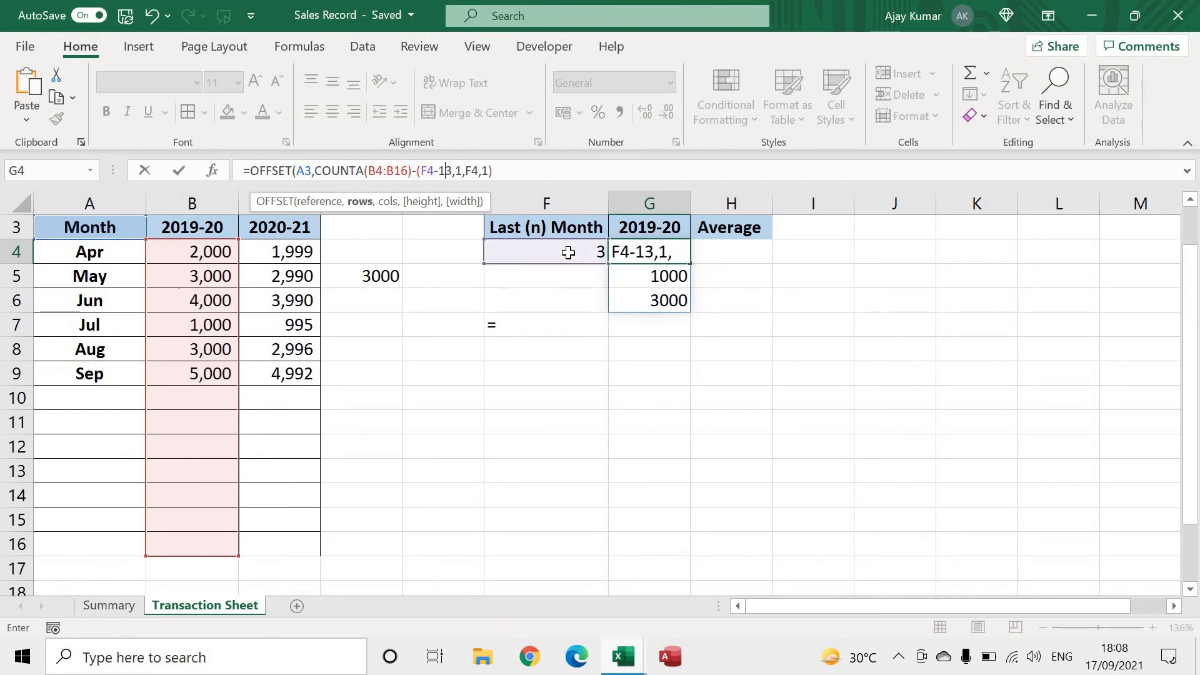
key("Delete")
type(")")
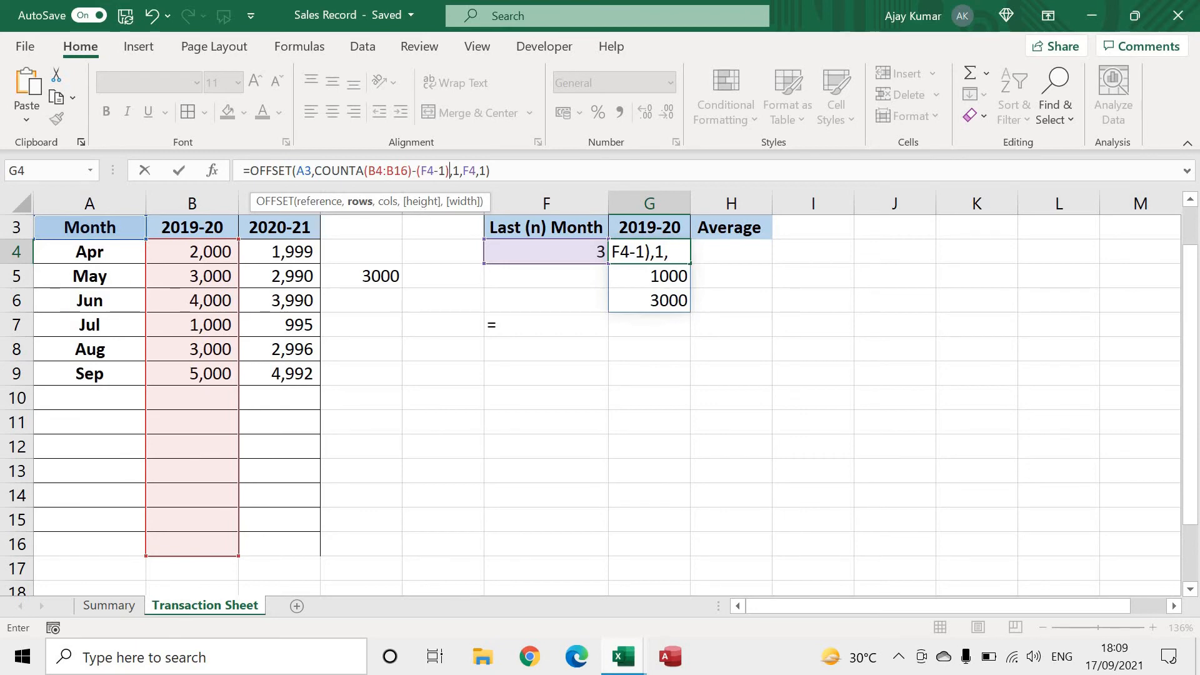
left_click(449, 171)
key("Return")
Test the dynamic OFFSET formula by setting the number of last months in F4 to 4 and to 5
left_click(599, 251)
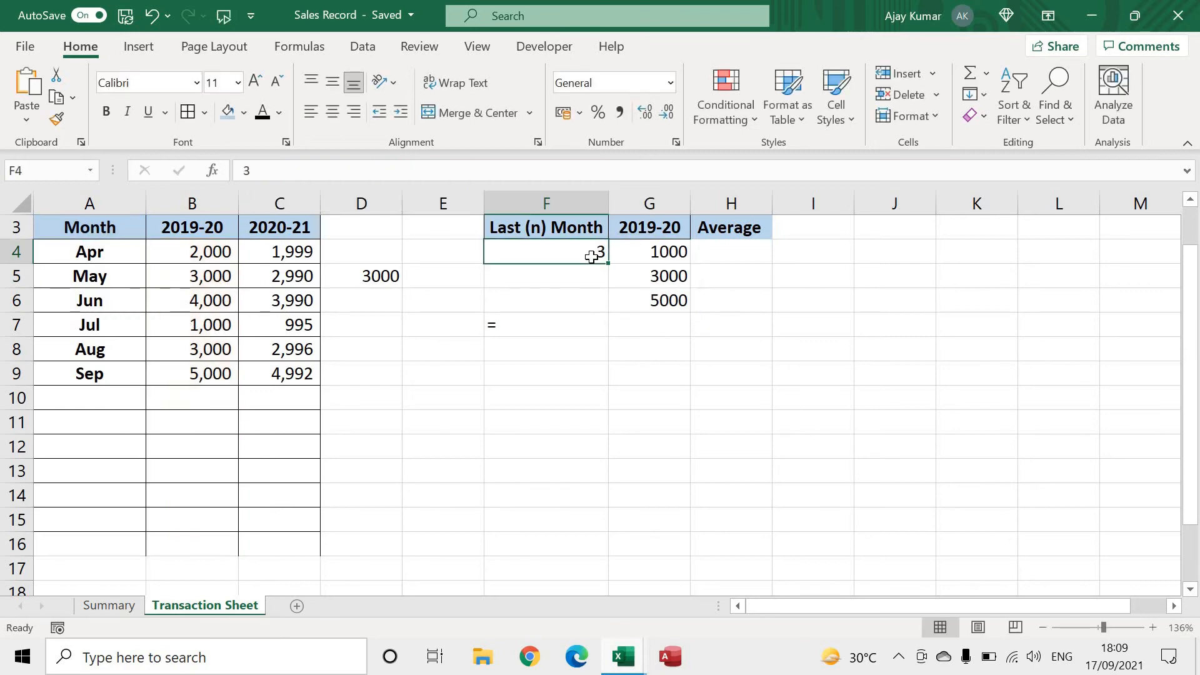
type("4")
key("Return")
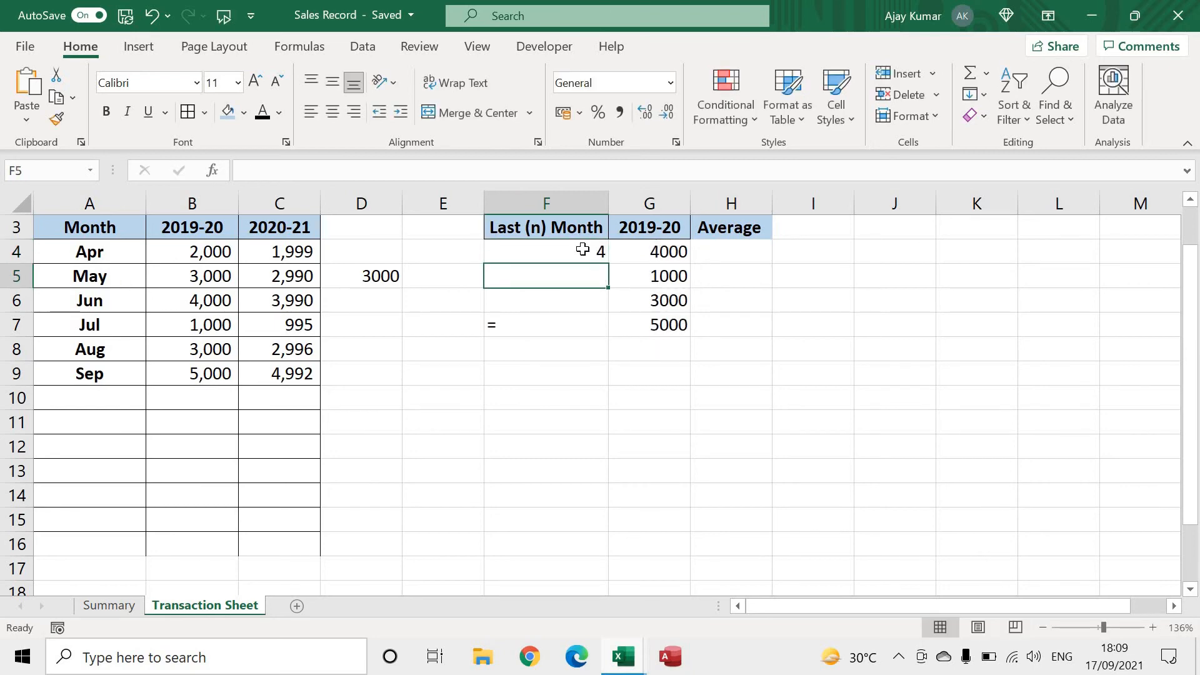
left_click(582, 250)
type("5")
key("Return")
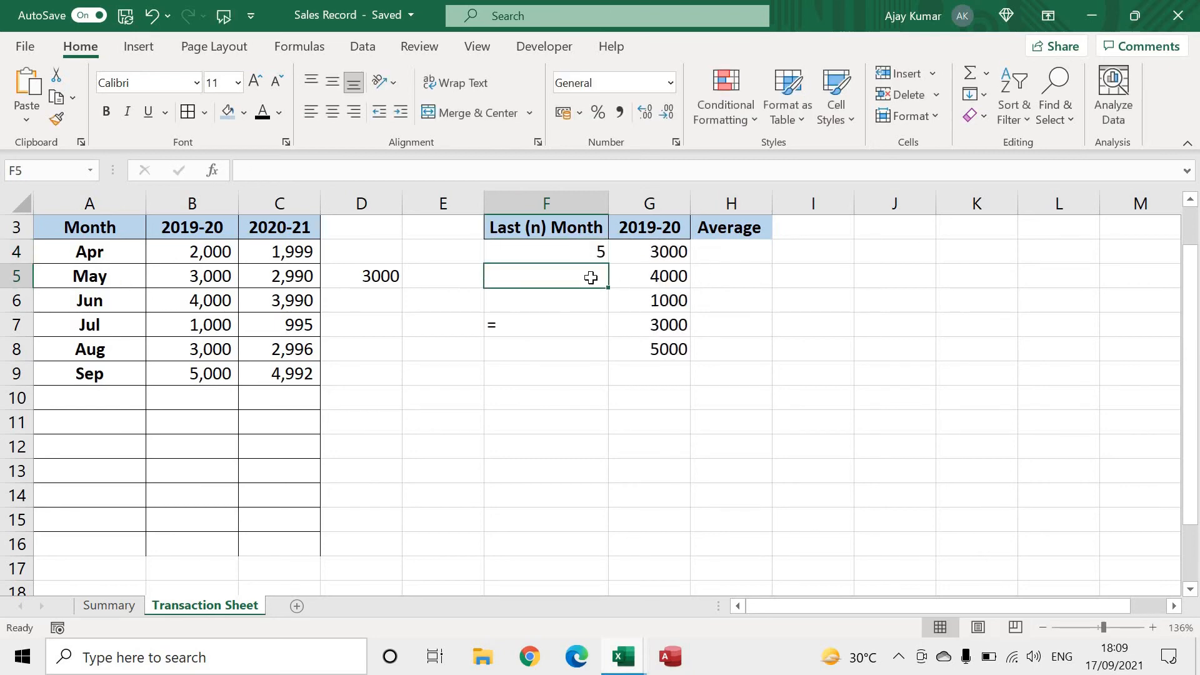
Compare the May–Sep 2019-20 sales with the returned values and review the cols, height and width arguments of G4's OFFSET formula
left_click_drag(187, 377, 193, 283)
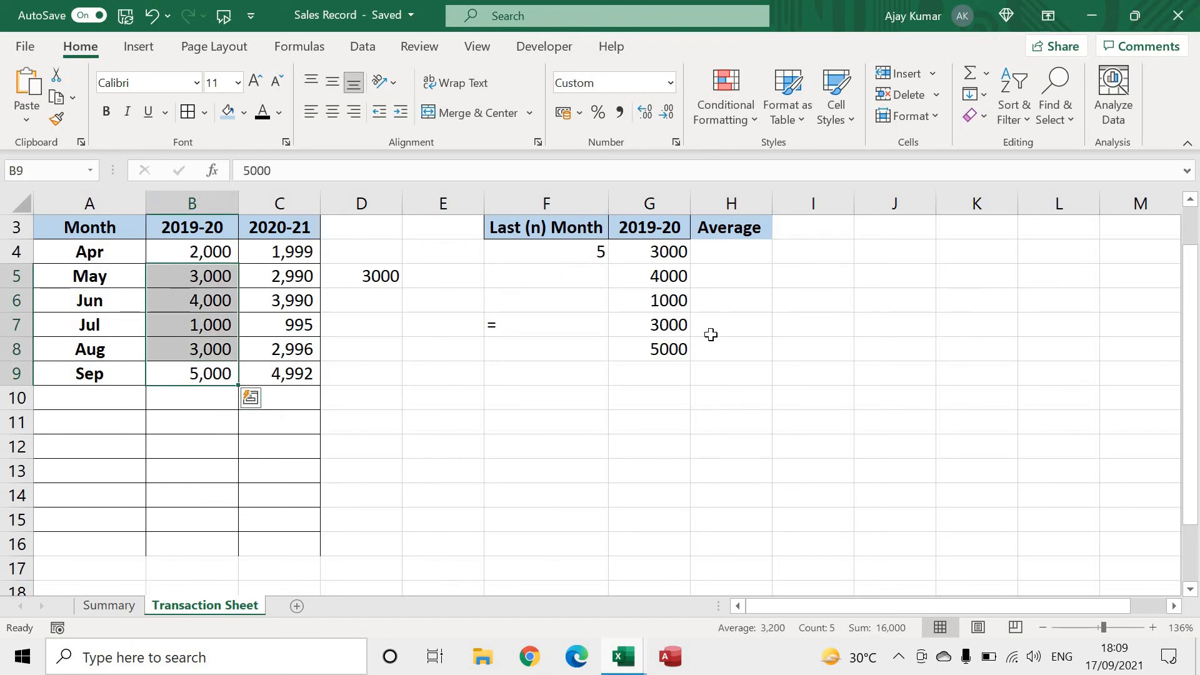
left_click(663, 254)
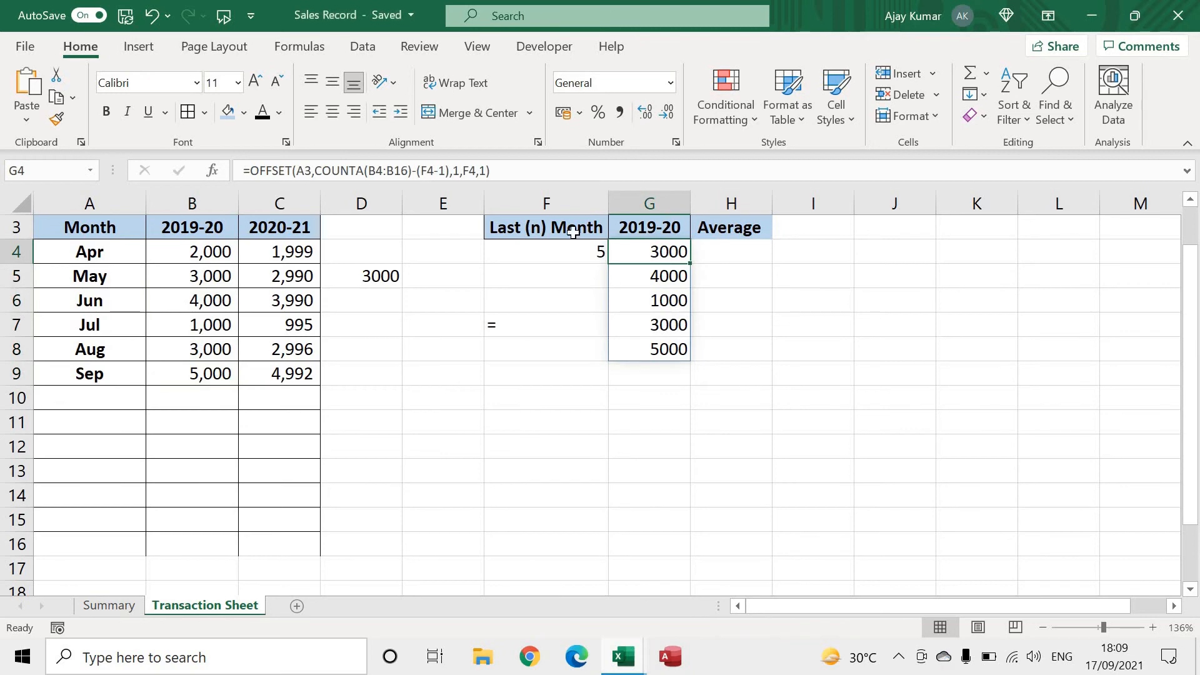
left_click(453, 171)
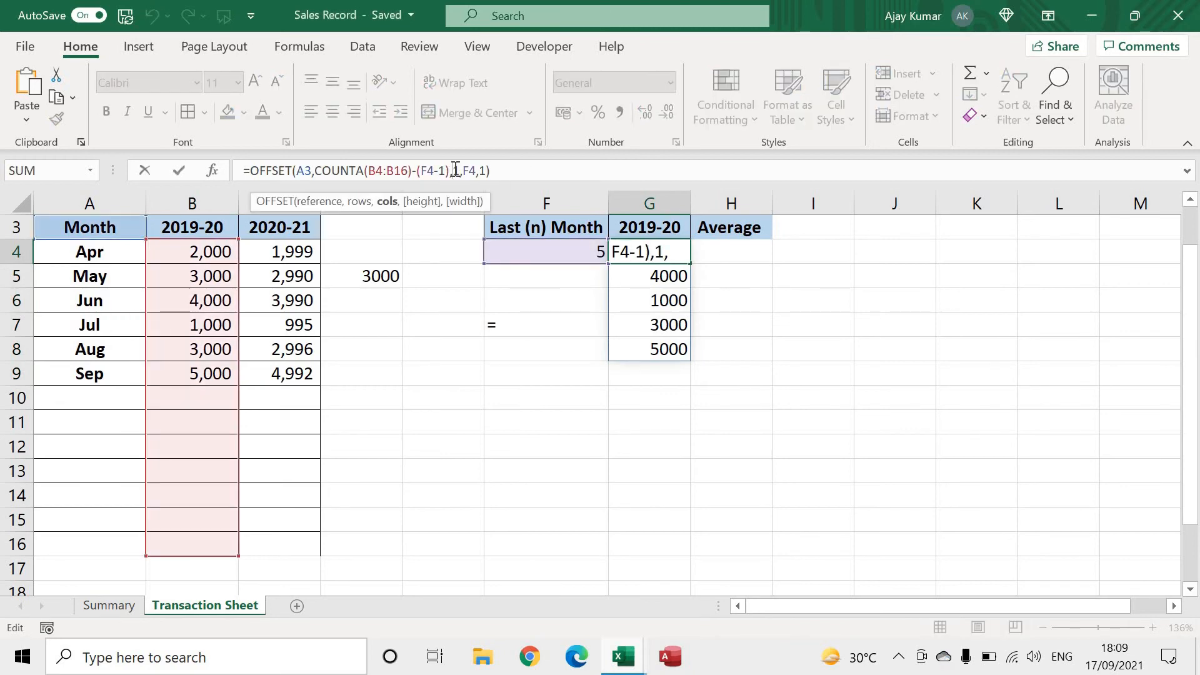
key("Right")
key("Right")
key("Right")
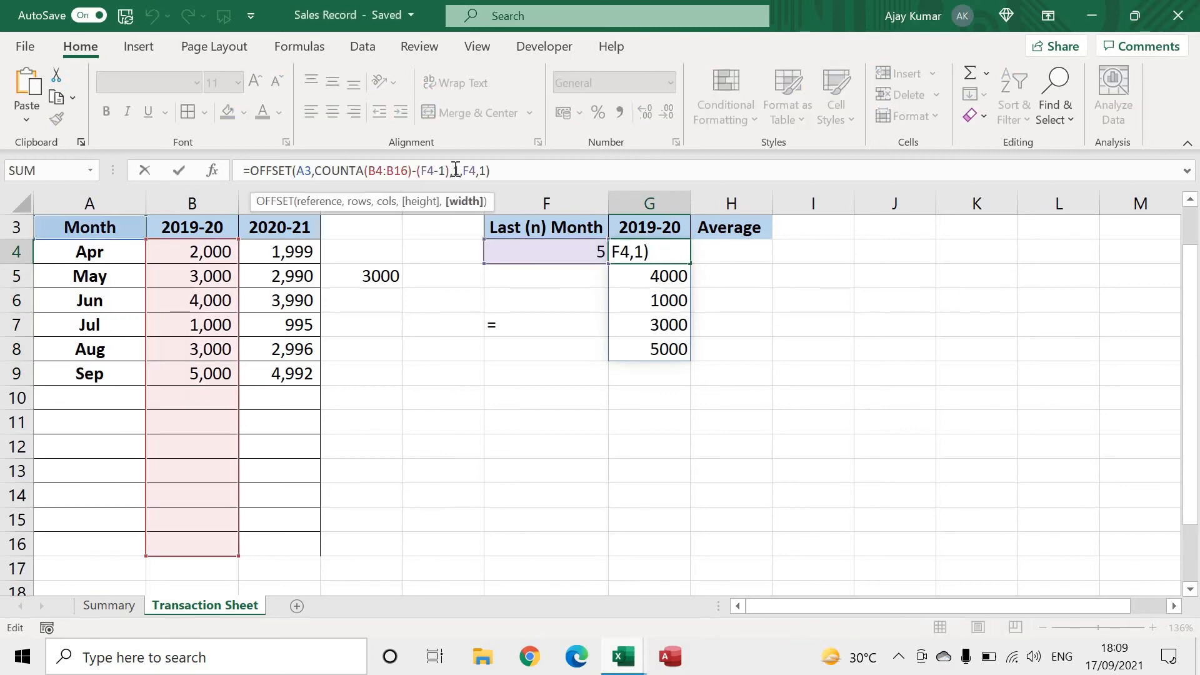
key("Left")
key("Left")
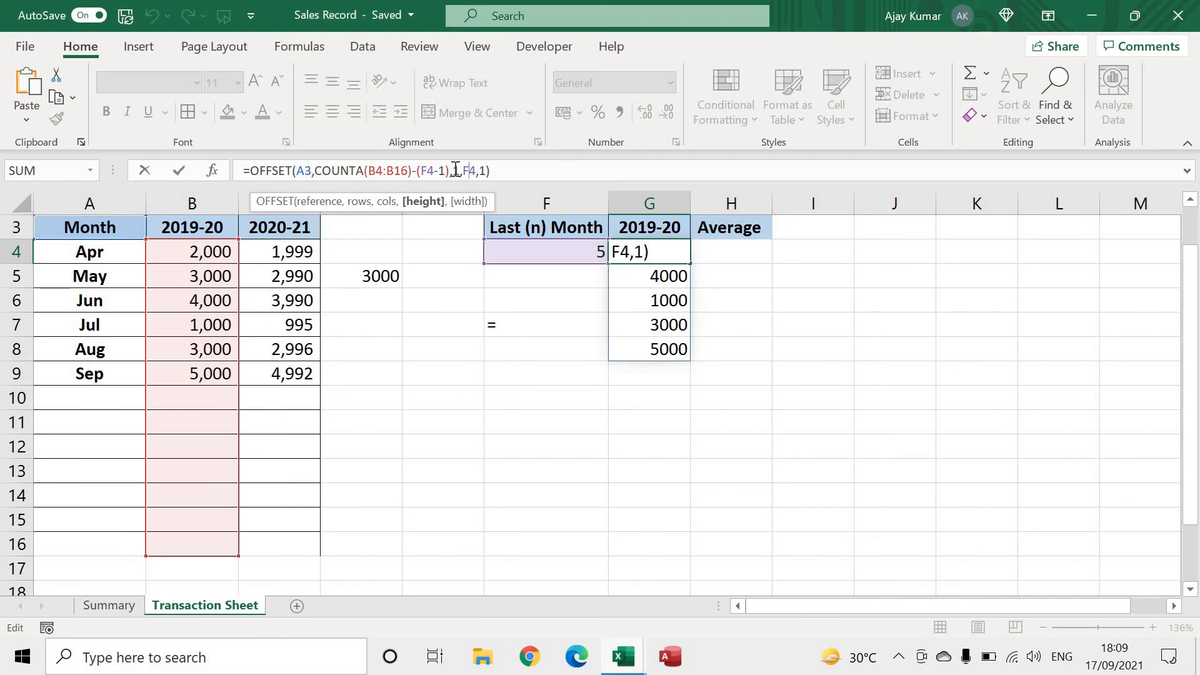
key("Return")
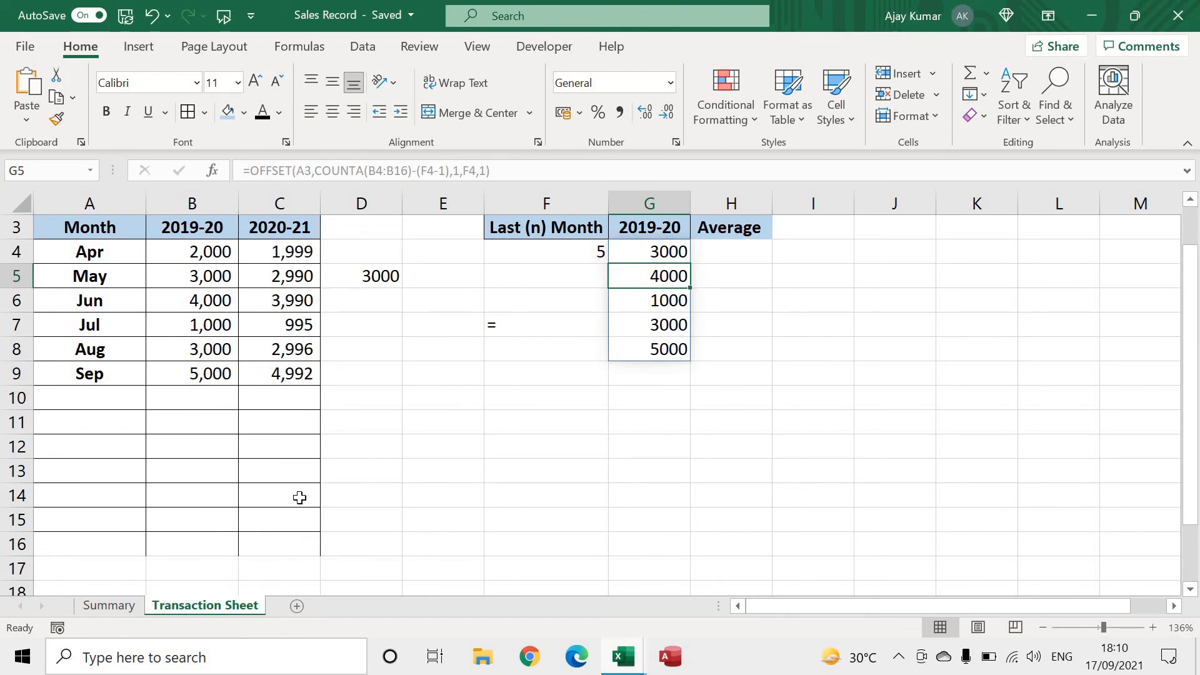
Change the cols argument of the OFFSET formula in G4 to 2 so it pulls the 2020-21 sales
left_click(658, 259)
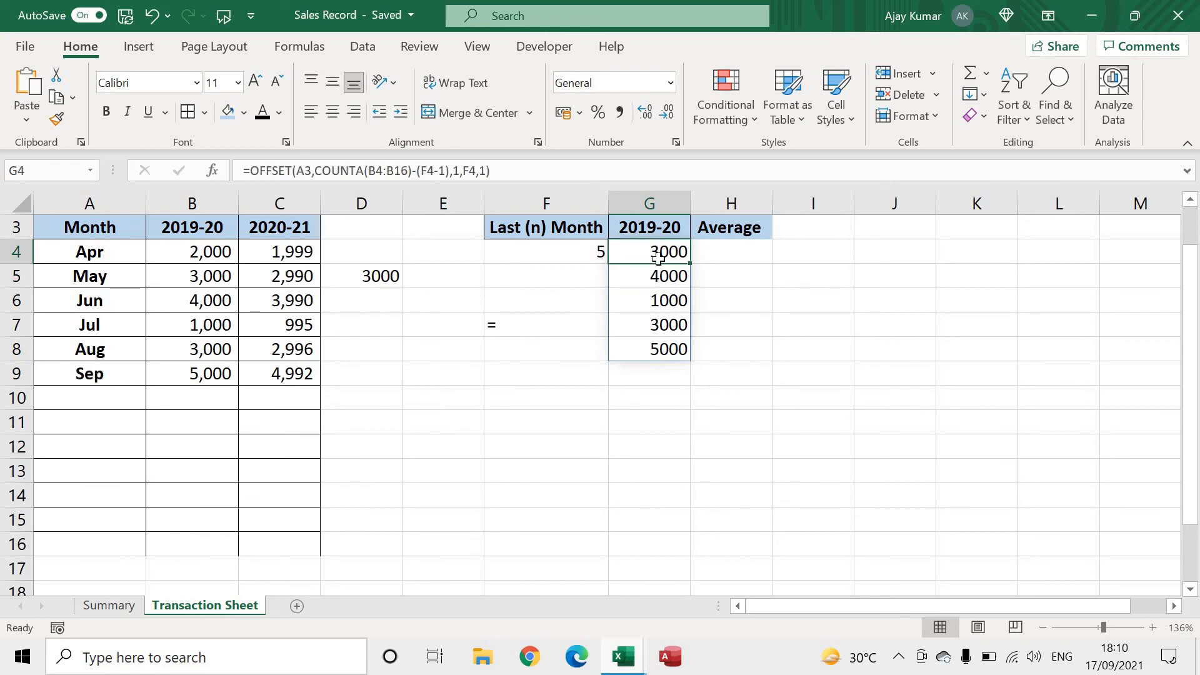
left_click(457, 171)
key("Delete")
type("2")
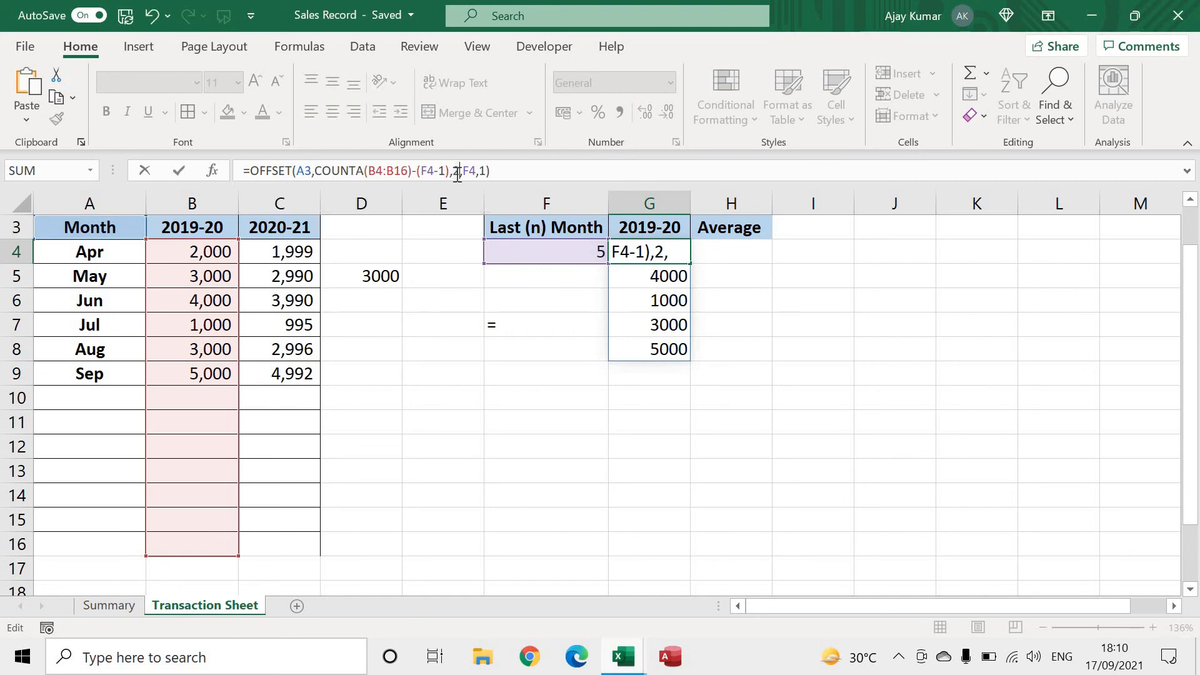
key("Return")
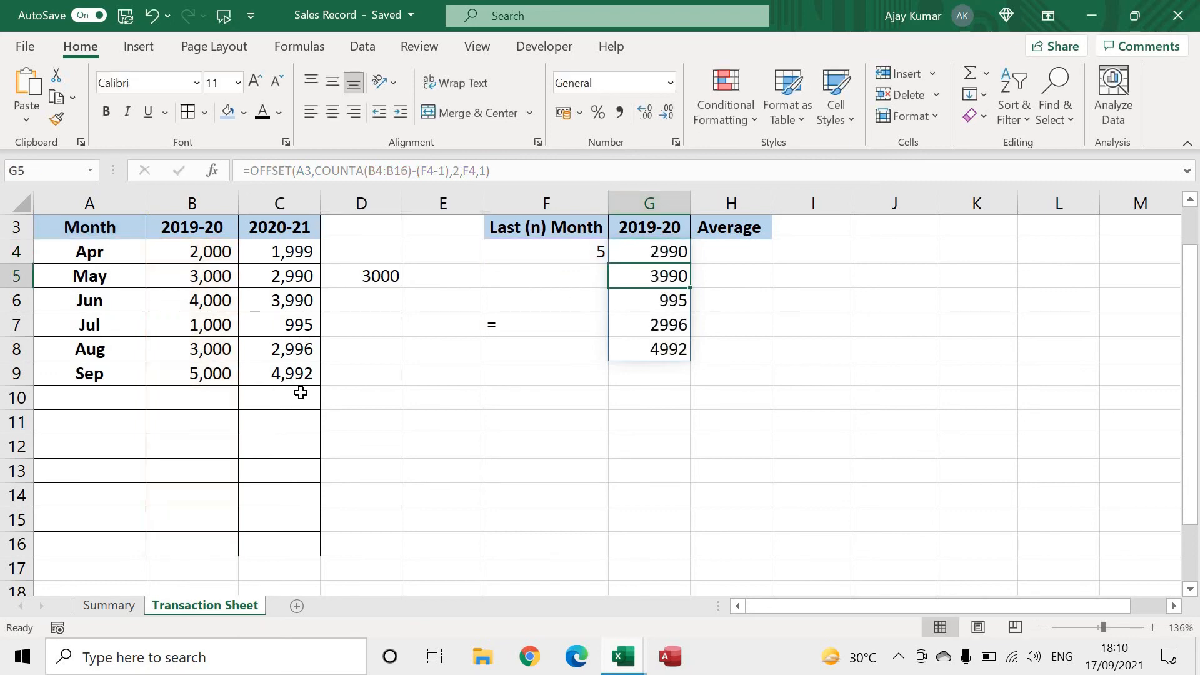
Select the May–Sep 2020-21 sales for comparison and review the cols argument of the formula in G4
left_click_drag(289, 375, 295, 327)
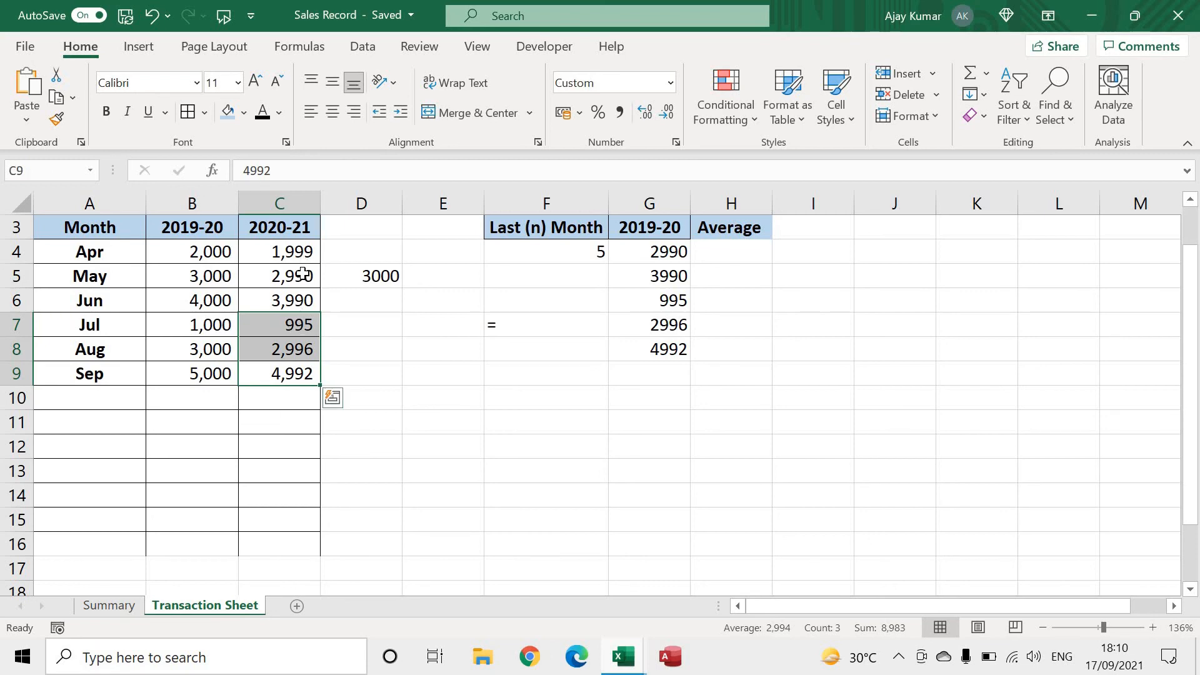
left_click_drag(303, 279, 293, 375)
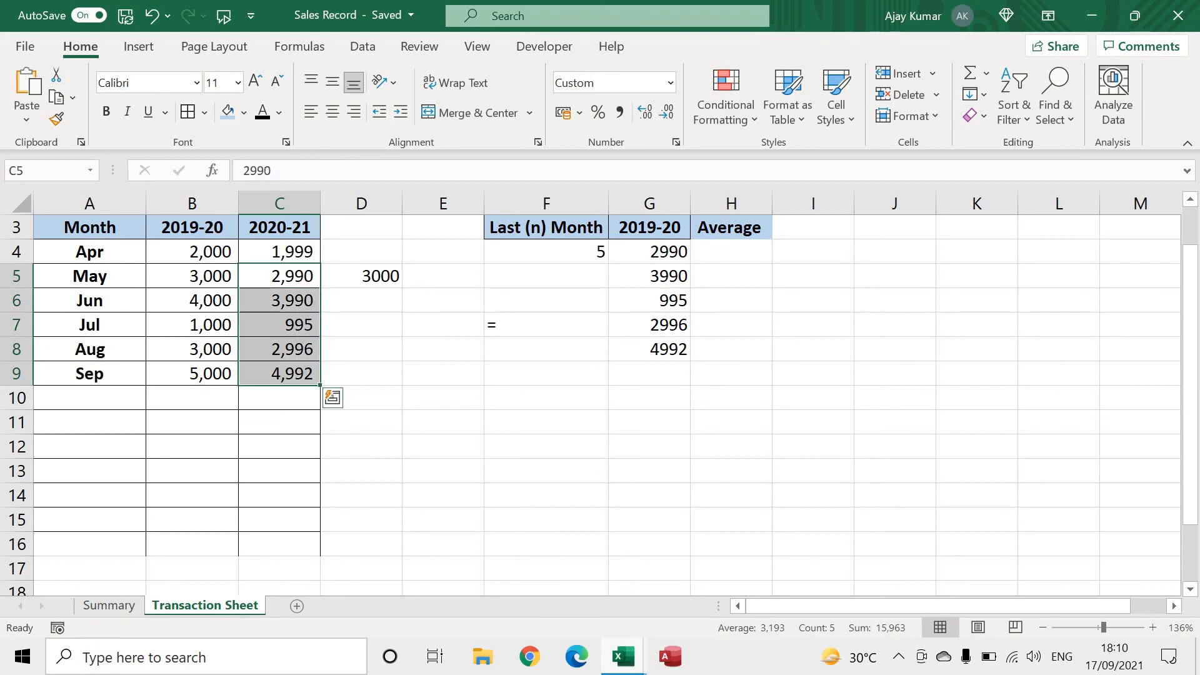
left_click(651, 251)
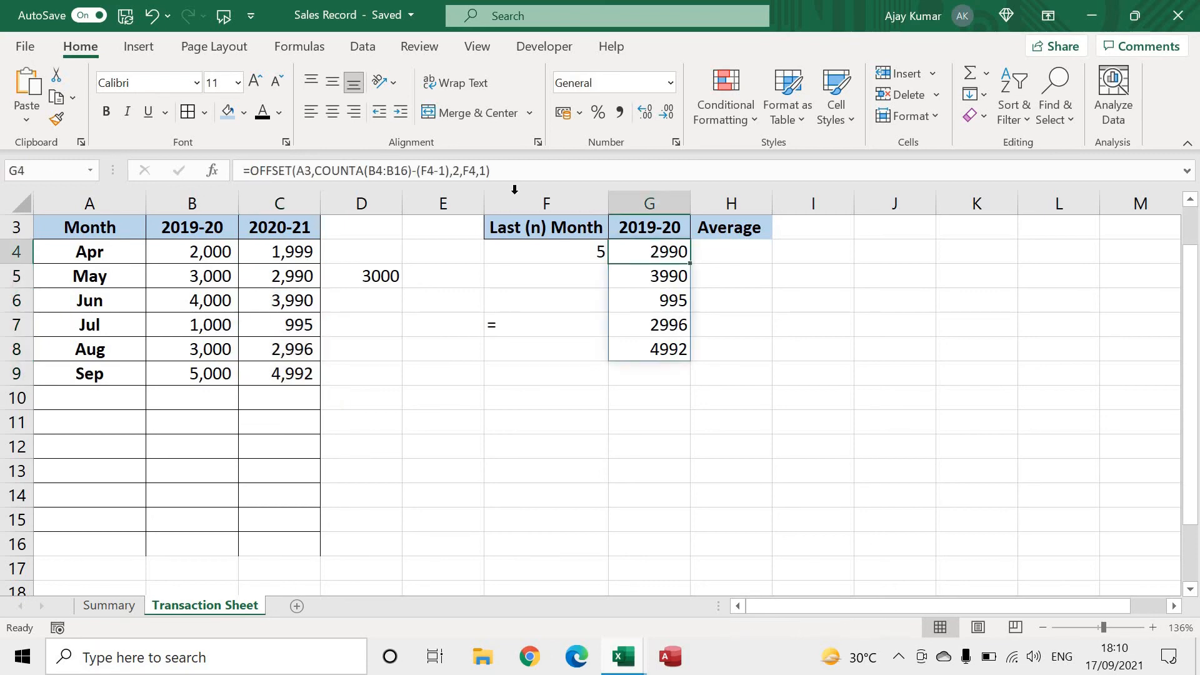
left_click(457, 171)
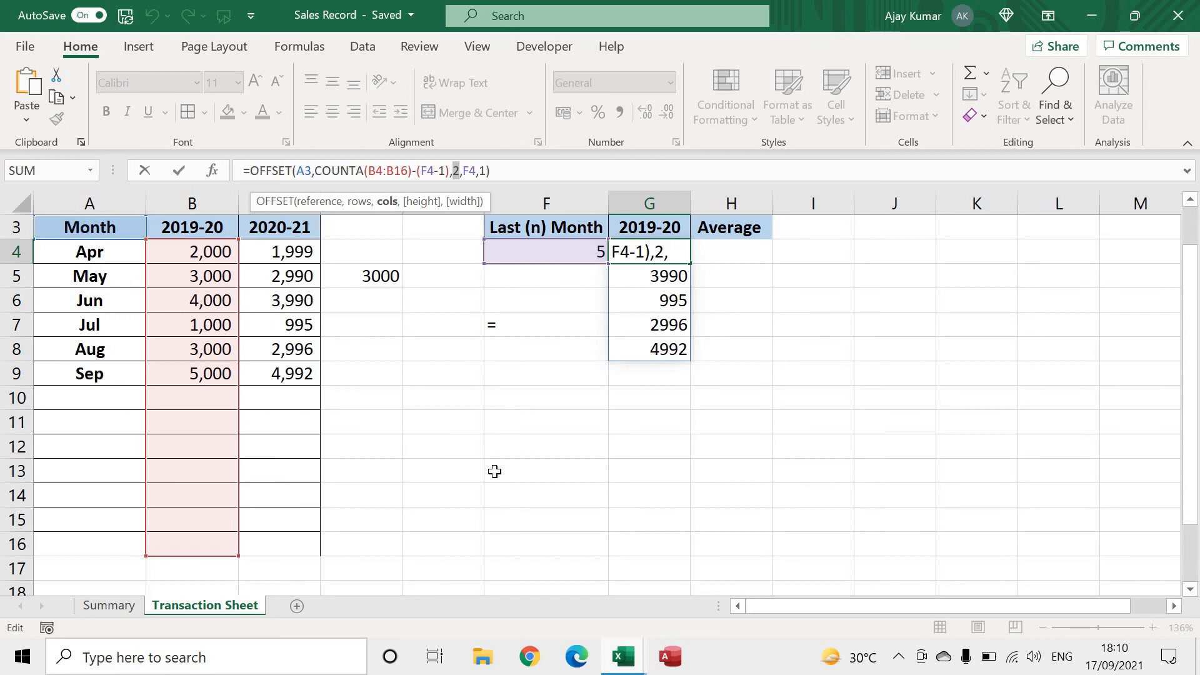
key("Return")
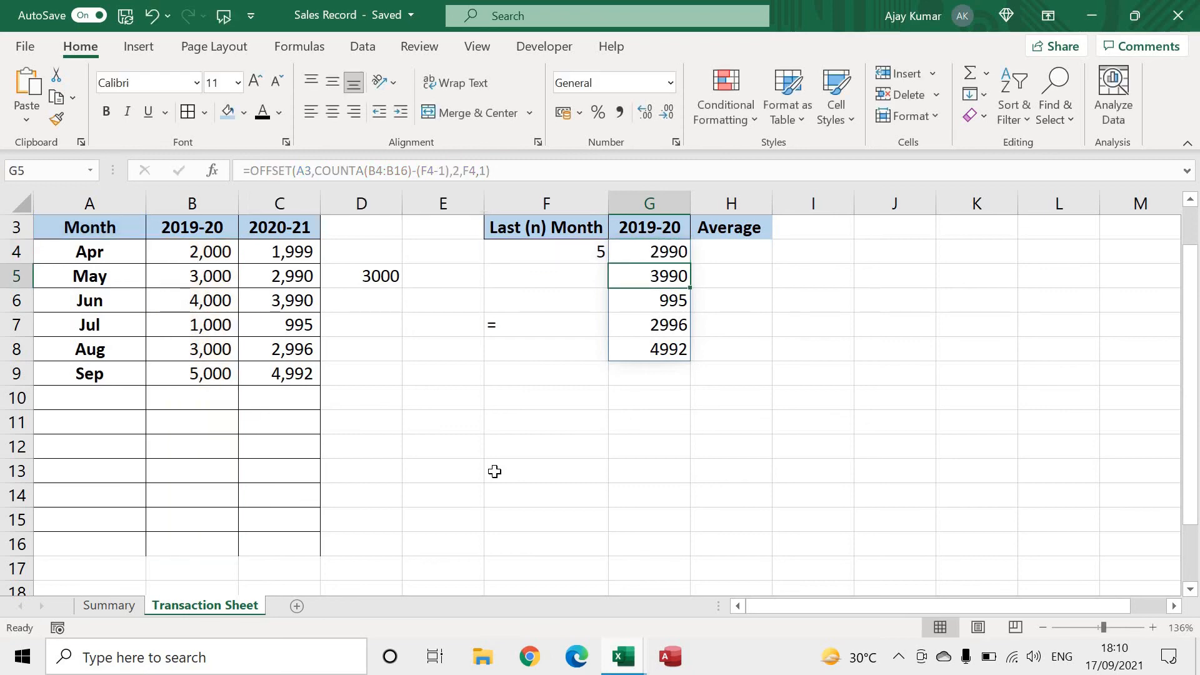
Add an Oct row below Sep with sales of 4000 for 2019-20 and 3000 for 2020-21
left_click(93, 396)
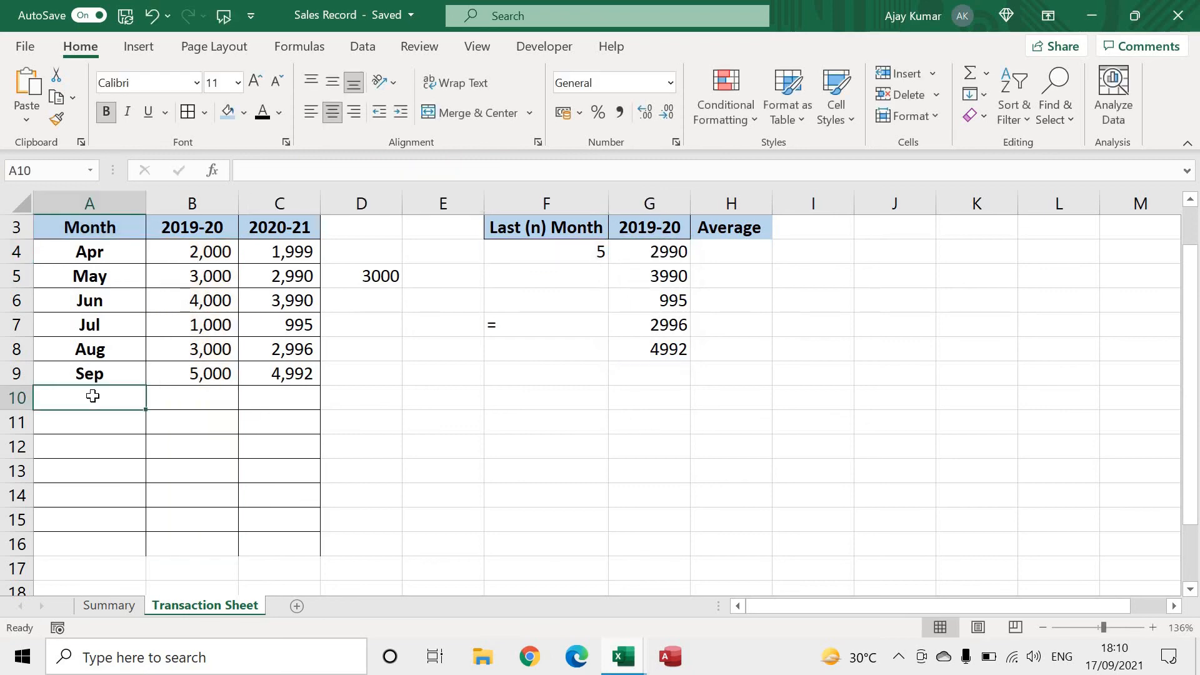
type("Oct")
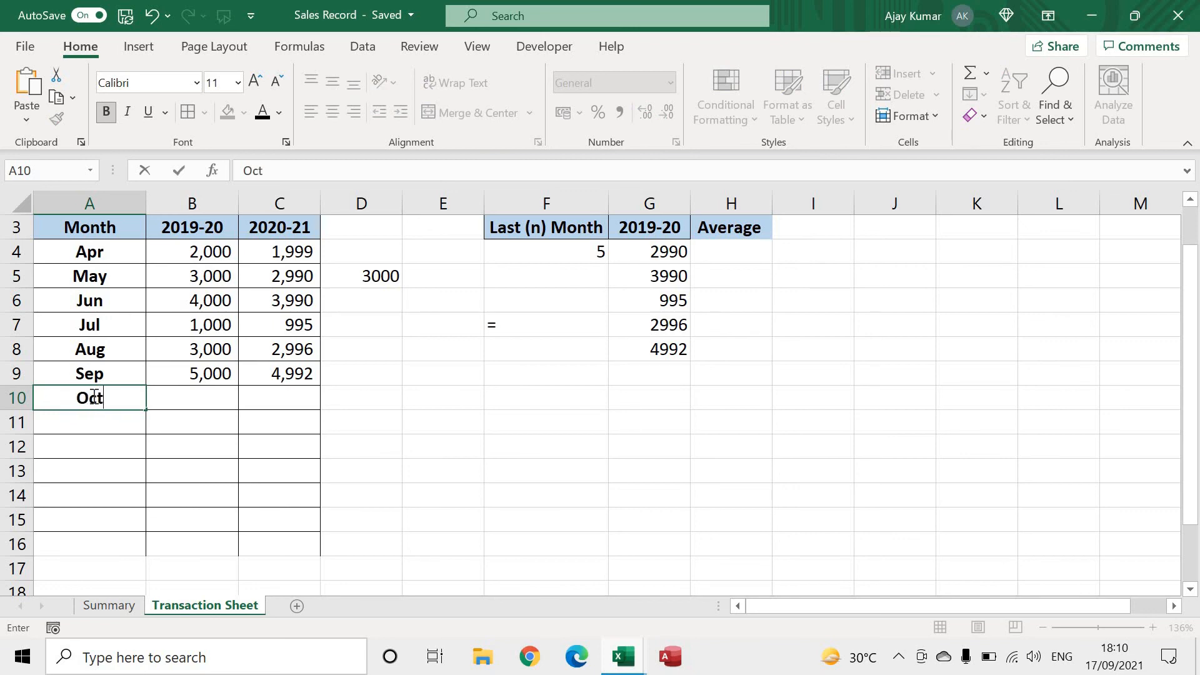
key("Tab")
type("4000")
key("Tab")
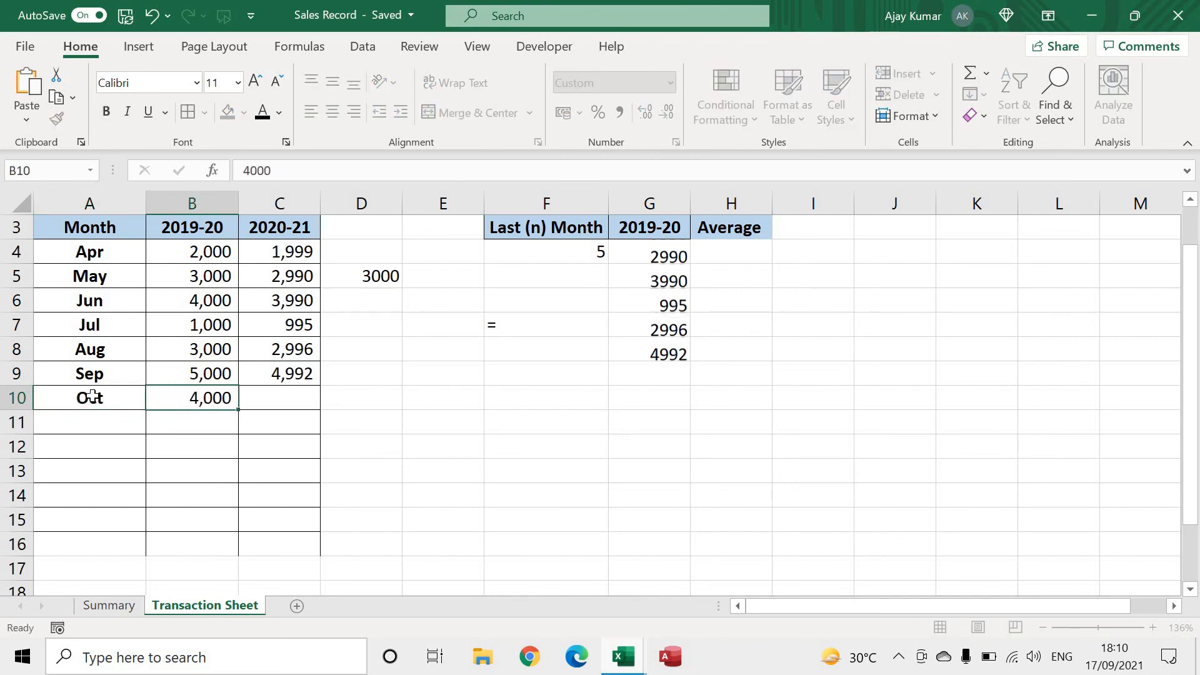
type("3000")
key("Tab")
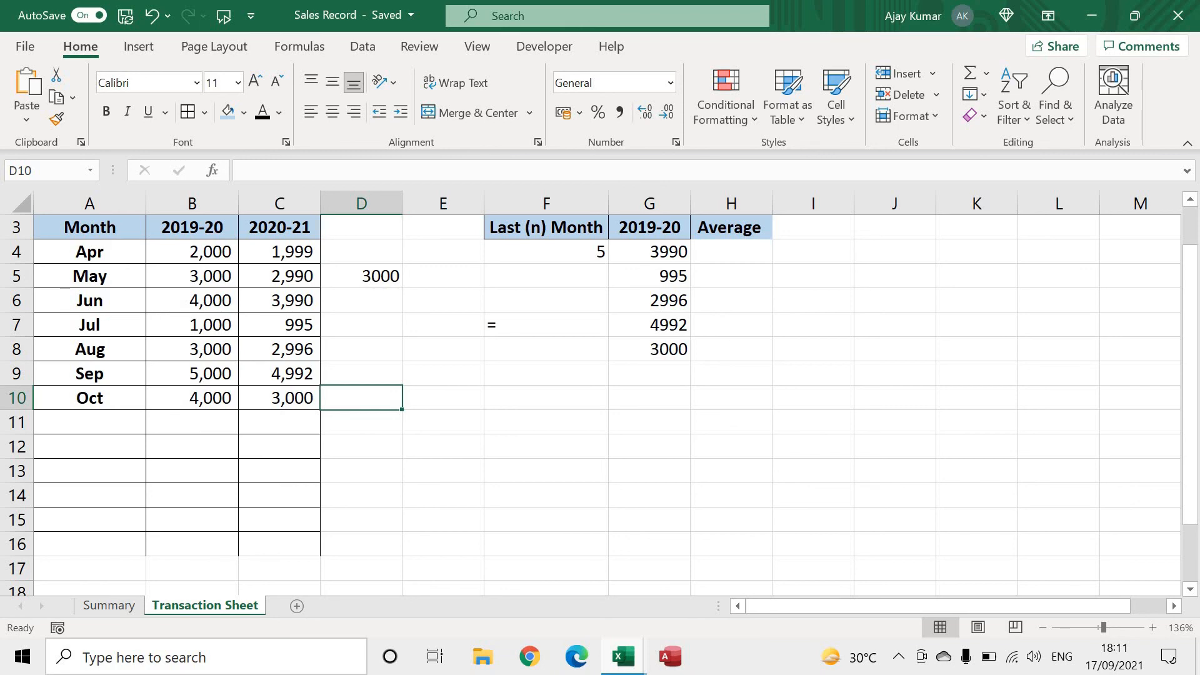
Set the cols argument of G4's OFFSET formula back to 1 and select the Jun–Oct 2019-20 sales for comparison
left_click(581, 251)
left_click(666, 251)
left_click(452, 171)
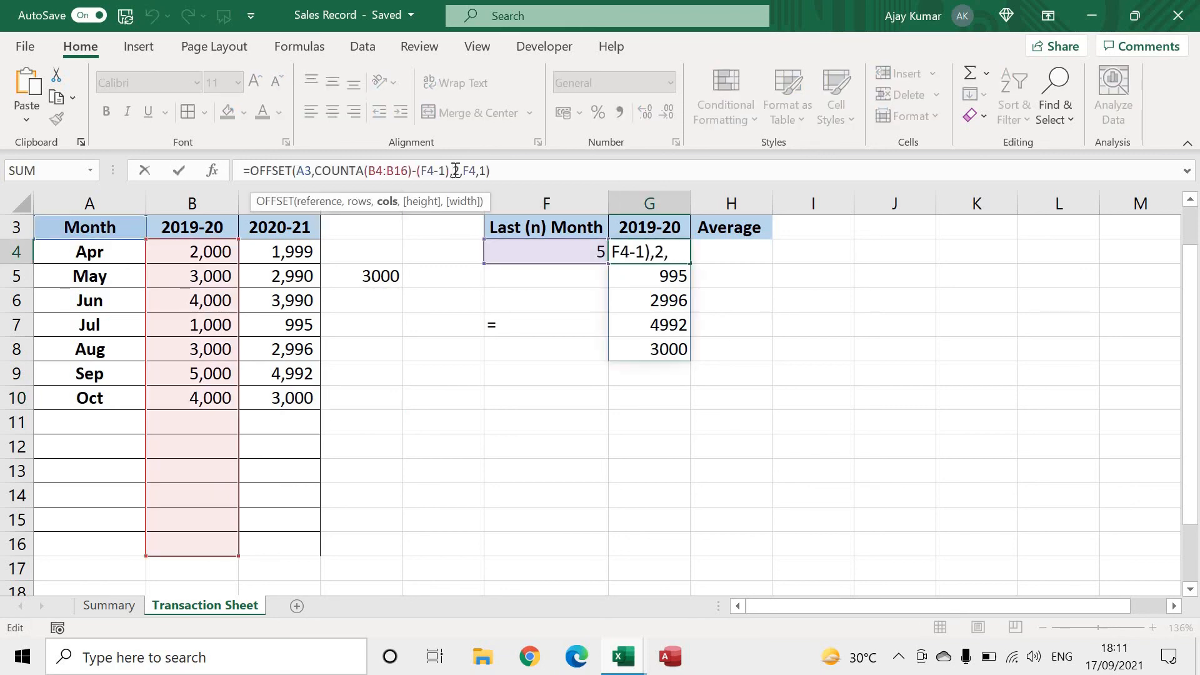
key("Delete")
type("1")
key("Return")
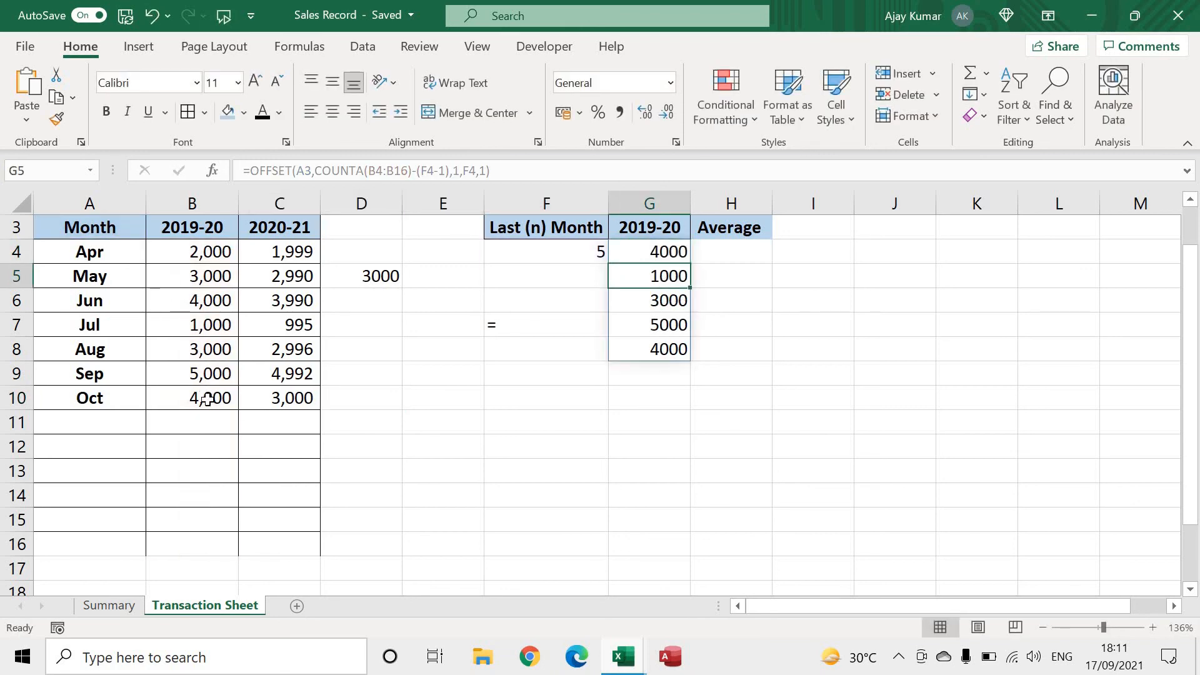
left_click_drag(207, 400, 201, 301)
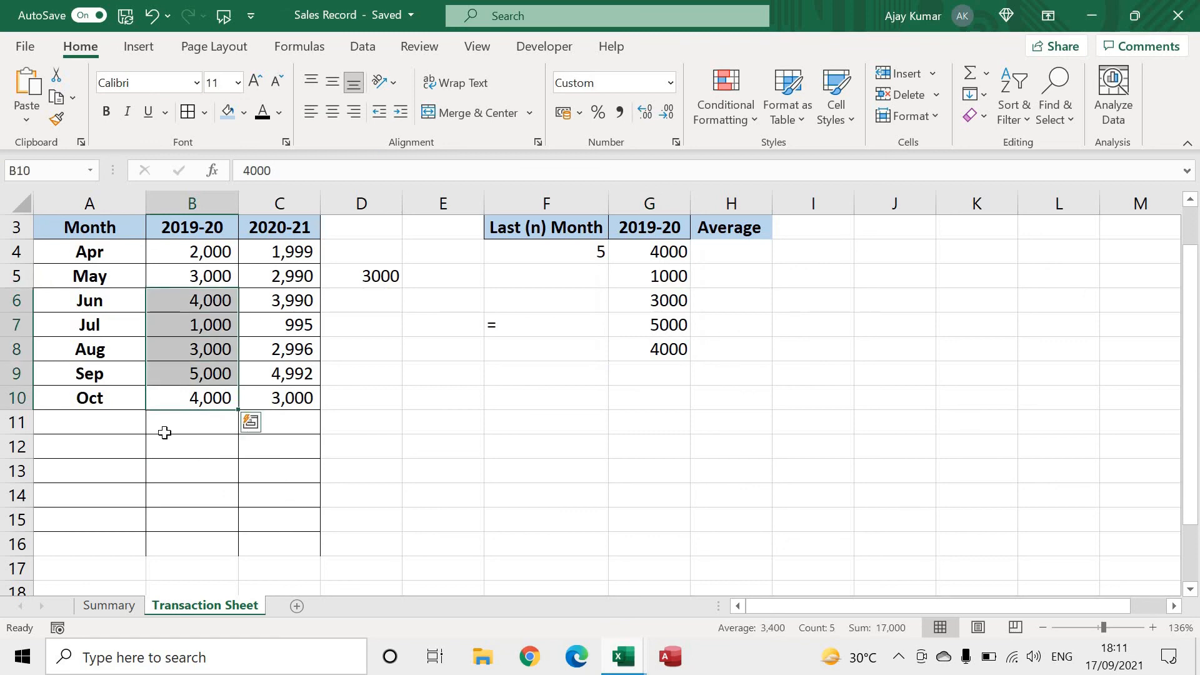
Set the number of last months in F4 to 3 and select the Aug–Oct 2019-20 sales for comparison
left_click(587, 251)
type("3")
key("Return")
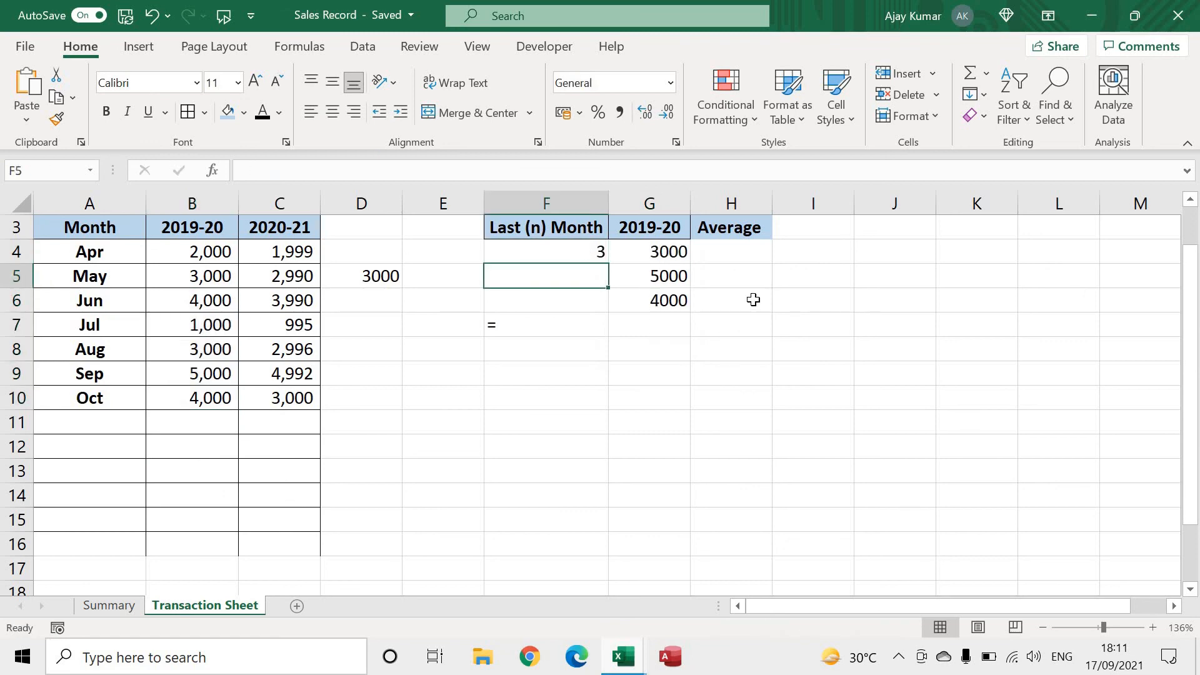
left_click_drag(201, 398, 205, 351)
Add a Nov row below Oct with sales of 2000 for both 2019-20 and 2020-21
left_click(98, 423)
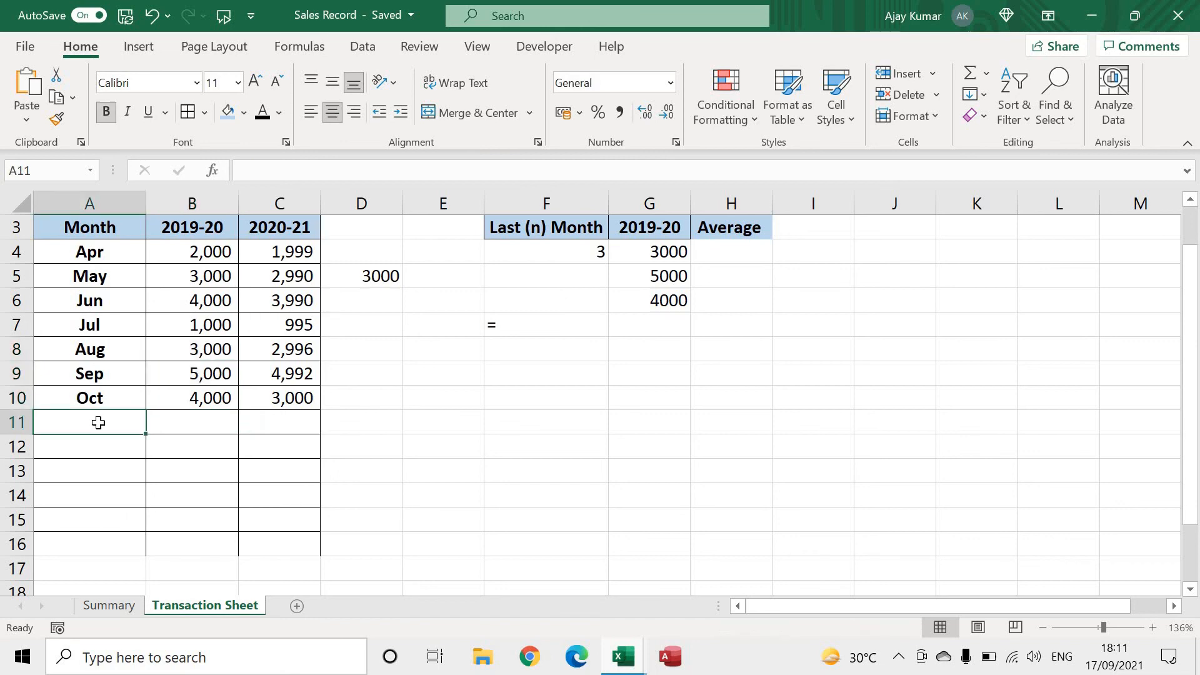
type("Nov")
key("Tab")
type("2000")
key("Return")
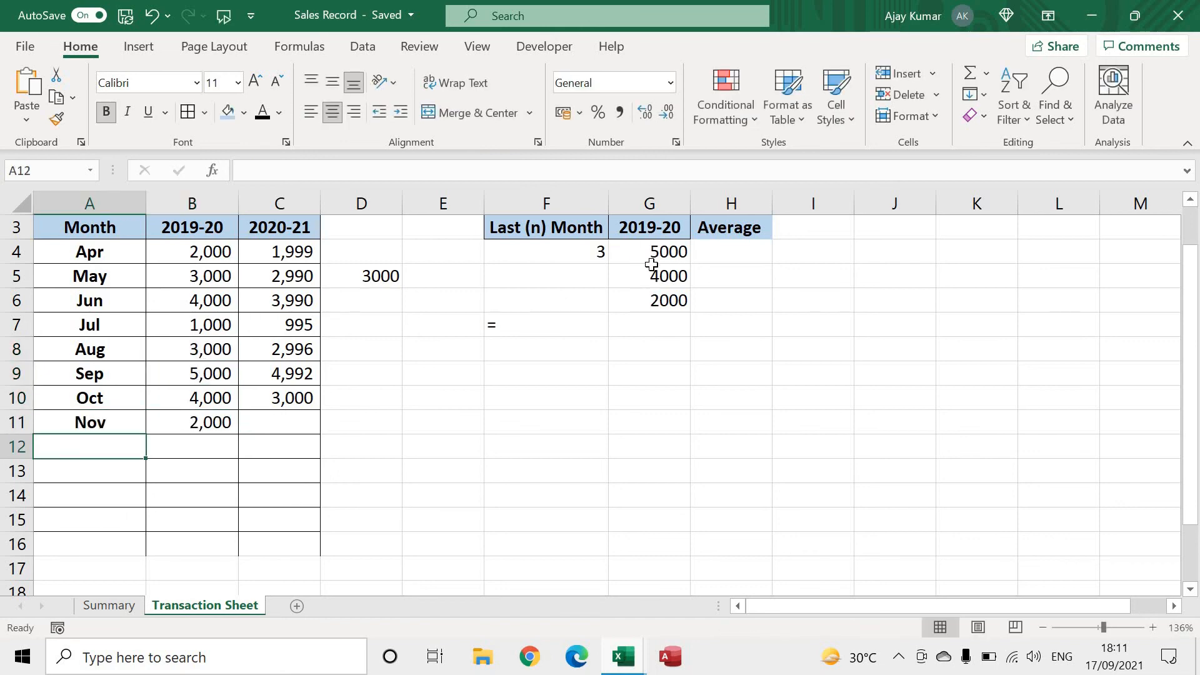
left_click(296, 415)
type("2000")
key("Return")
key("Tab")
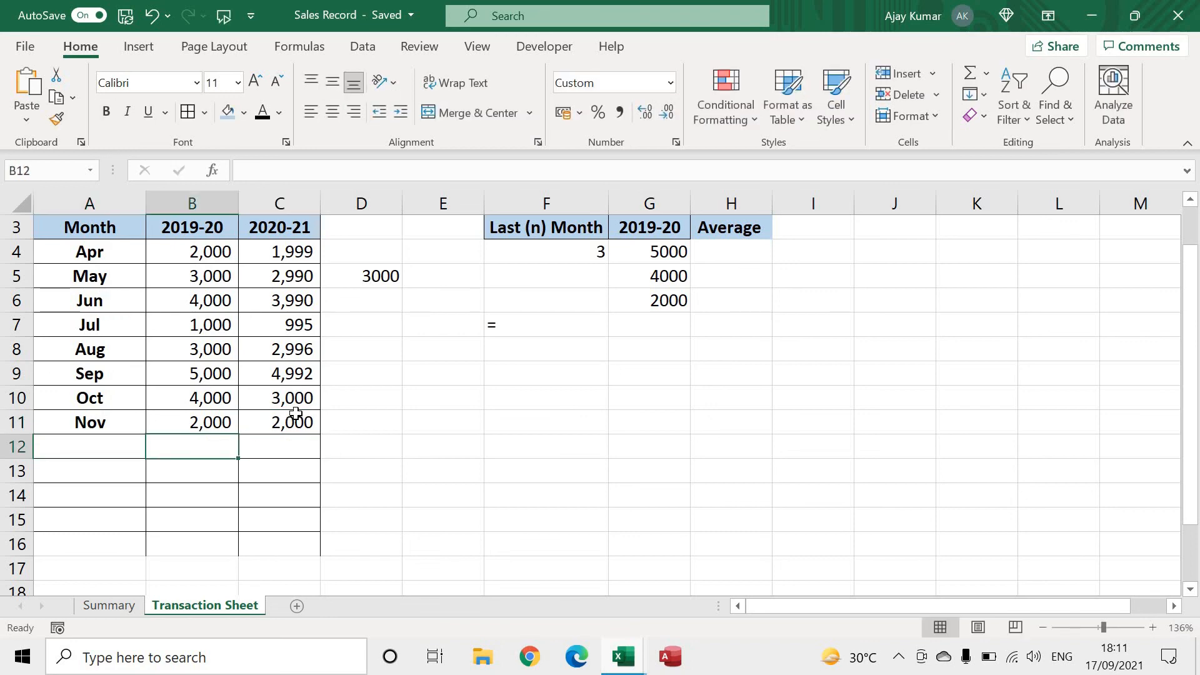
Test the formula with the new month by setting F4 to 2 and to 4
left_click(597, 252)
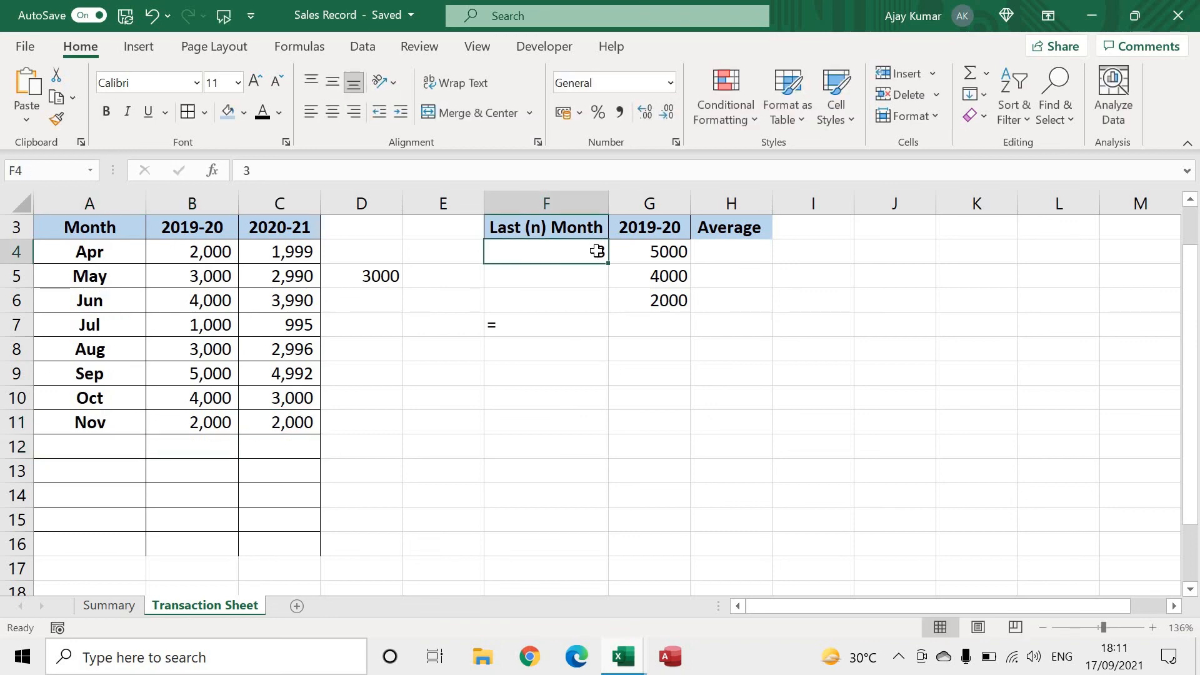
double_click(597, 251)
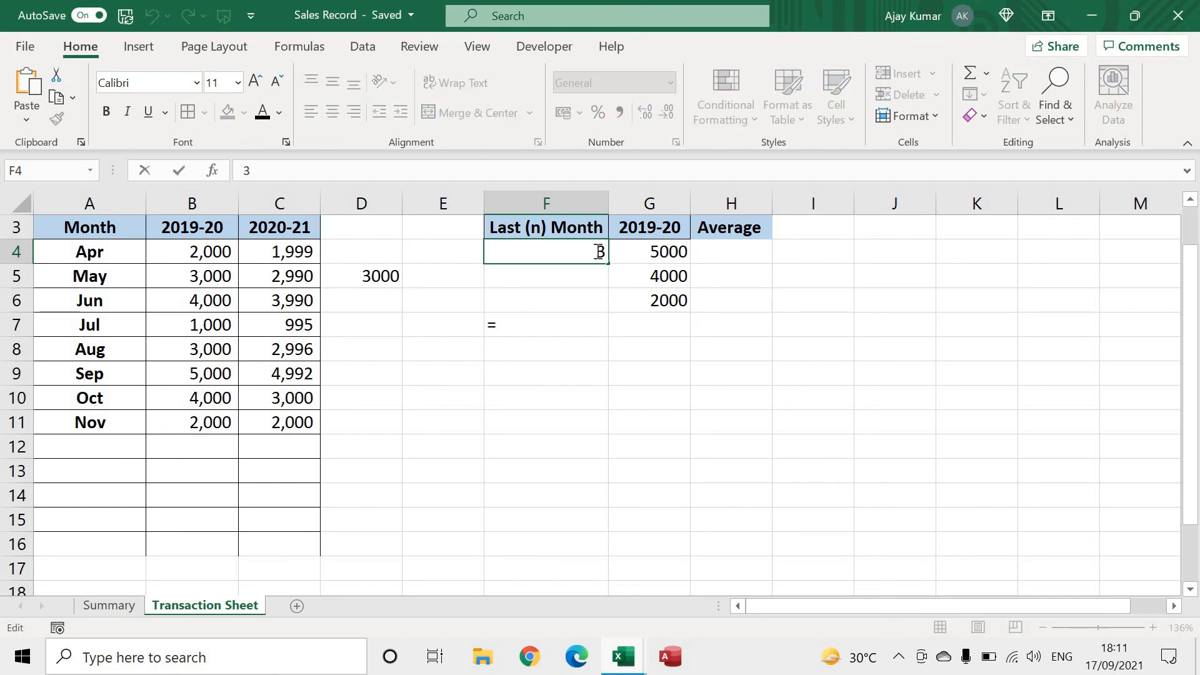
key("BackSpace")
type("2")
key("Return")
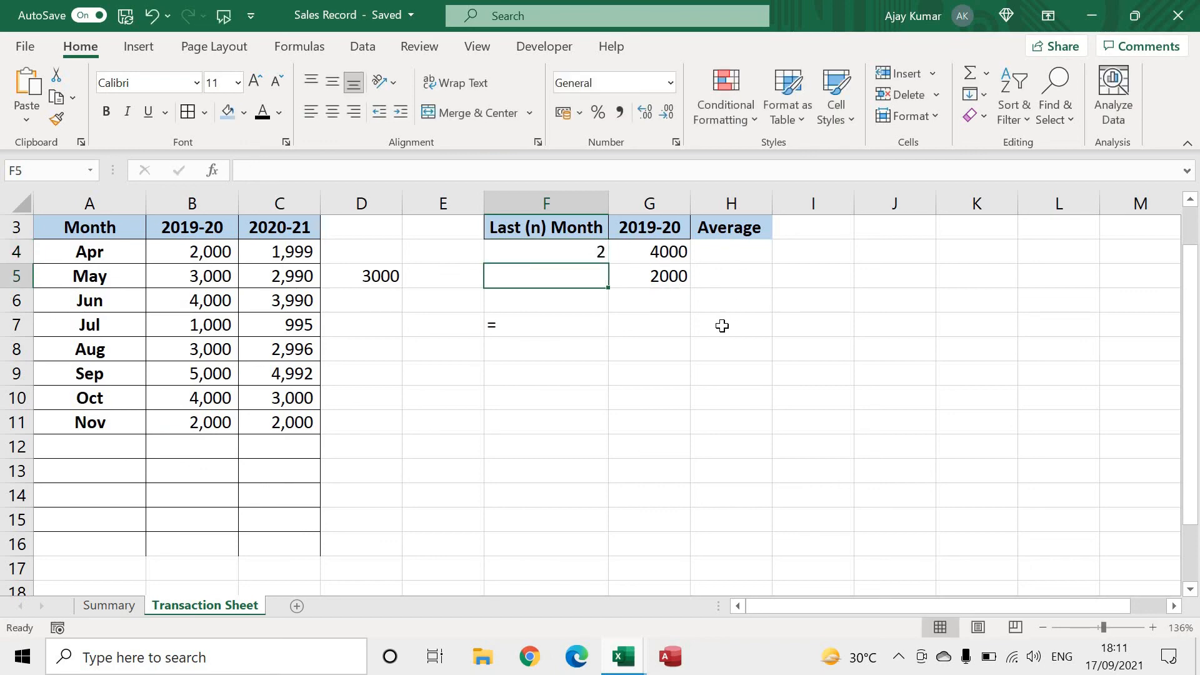
left_click(594, 254)
type("4")
key("Return")
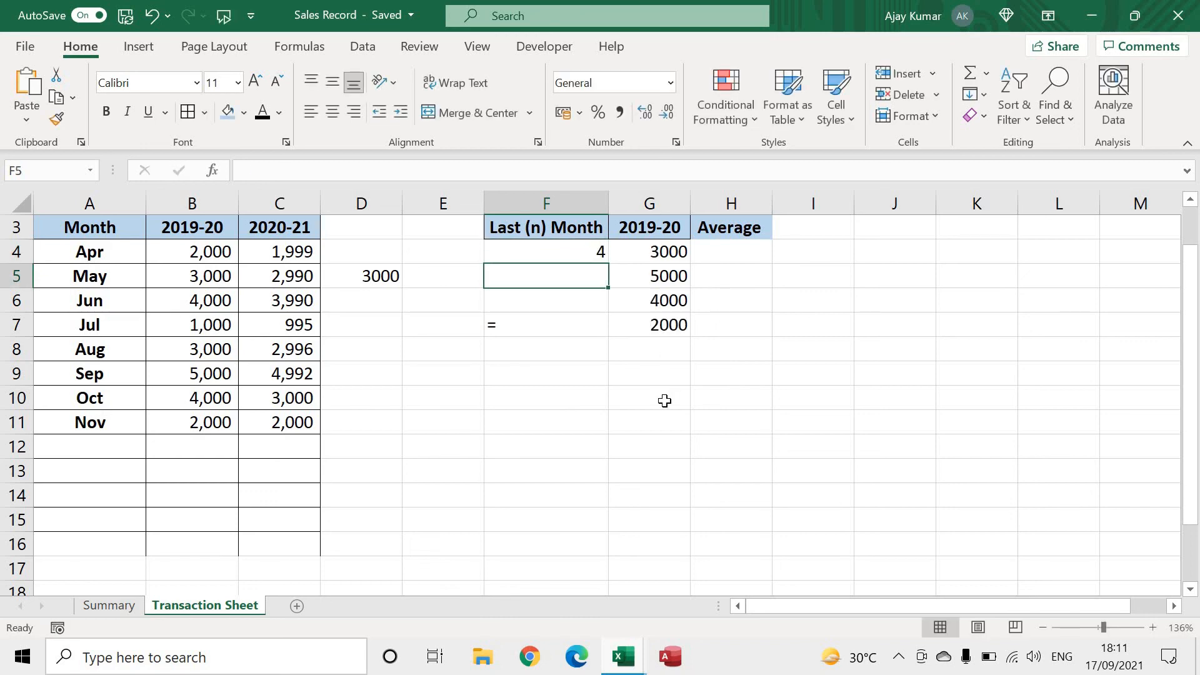
Wrap the OFFSET formula in G4 in a SUM function to total the last-n-month sales
left_click(654, 252)
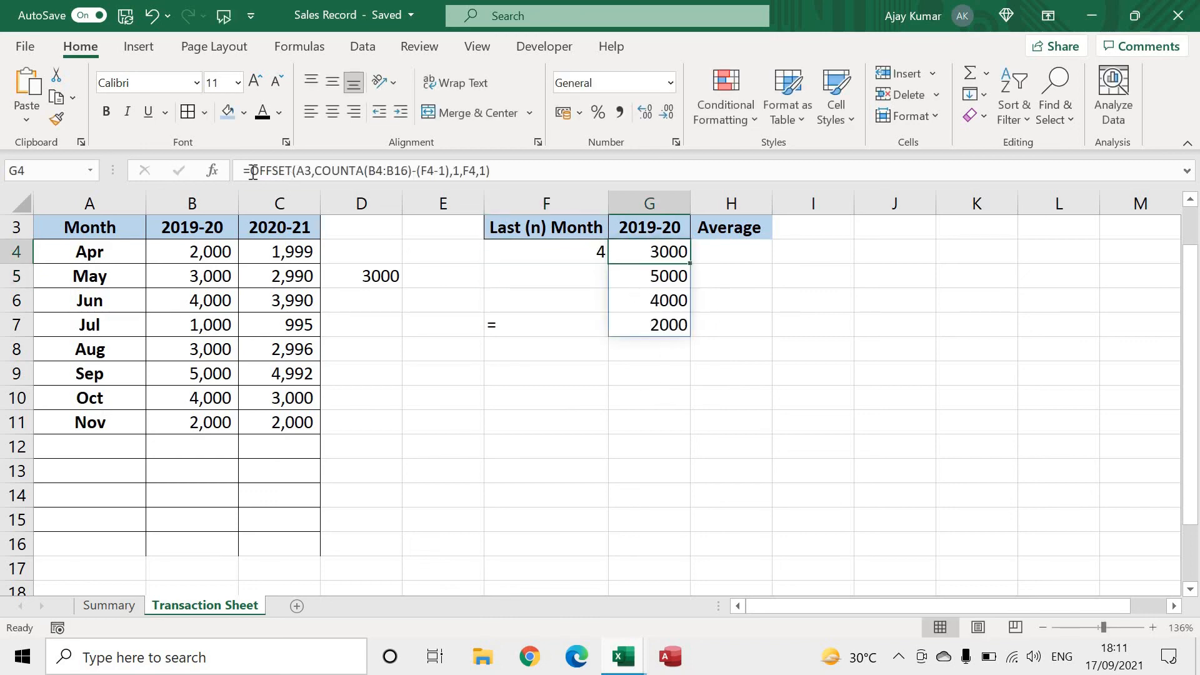
left_click(253, 172)
type("sum(")
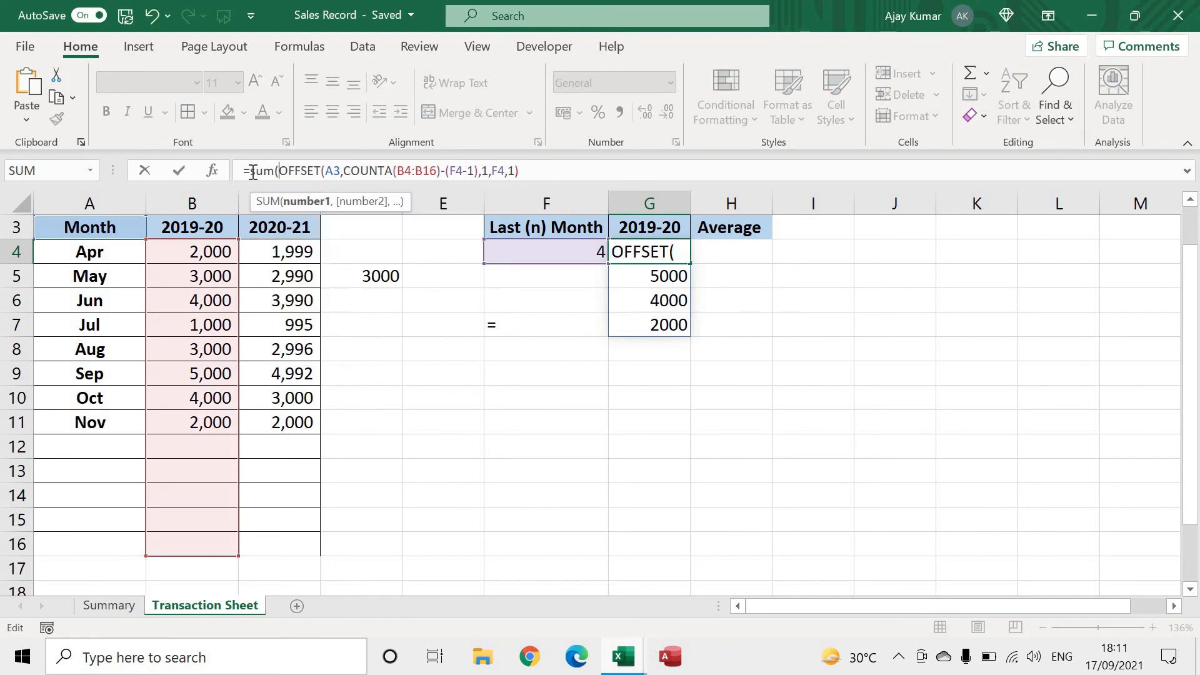
key("Right")
key("Right")
key("Right")
key("Right")
key("Right")
key("Right")
key("Right")
key("Right")
key("Right")
key("Right")
key("Right")
key("Right")
key("Right")
key("Right")
key("Right")
key("Right")
key("Right")
key("Right")
key("Right")
key("Right")
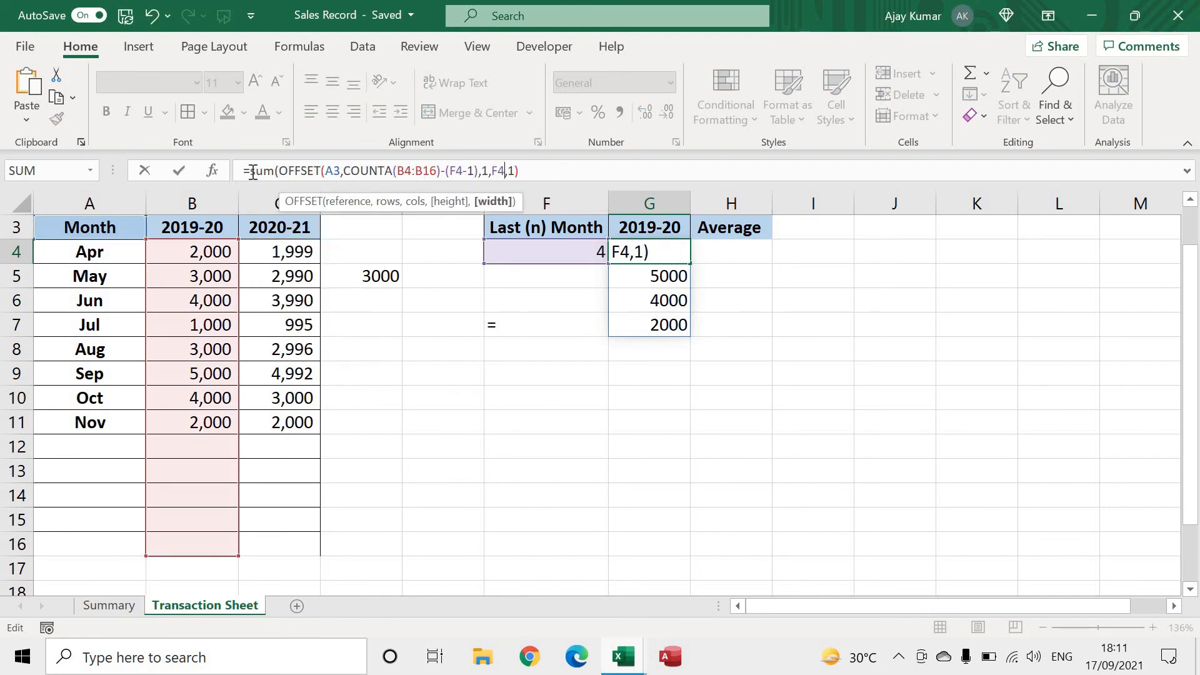
key("Return")
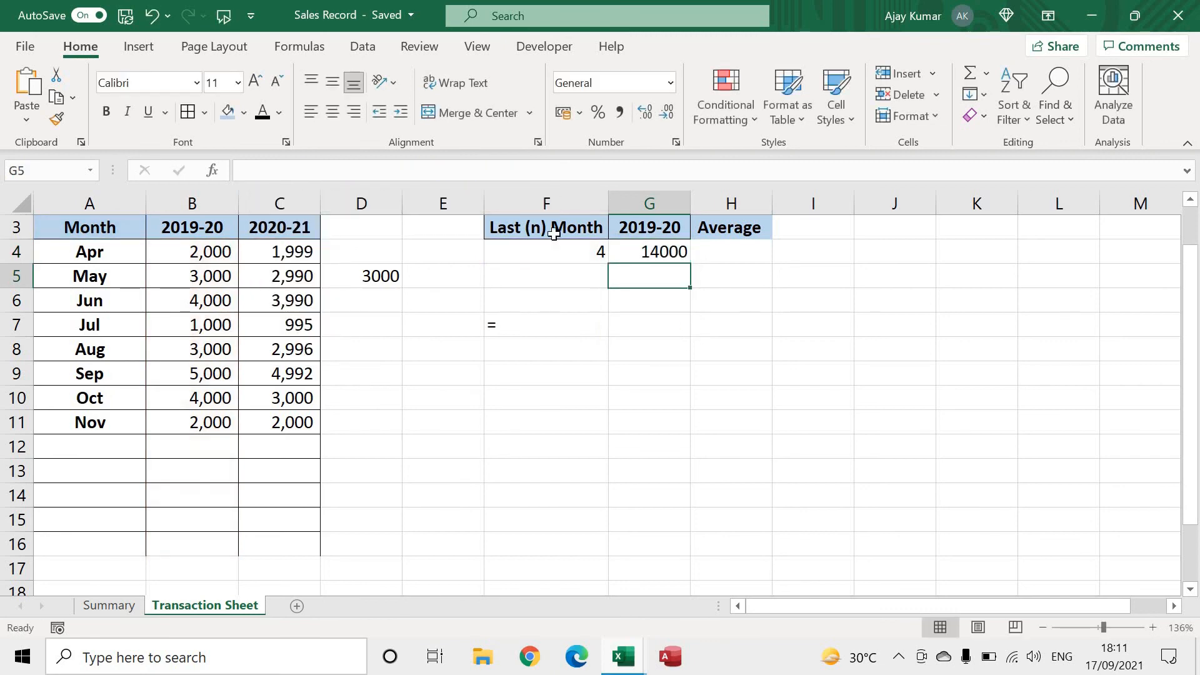
Test the SUM formula by setting F4 to 2 and to 3, and select the Sep–Nov 2019-20 sales for comparison
left_click(571, 251)
type("2")
key("Return")
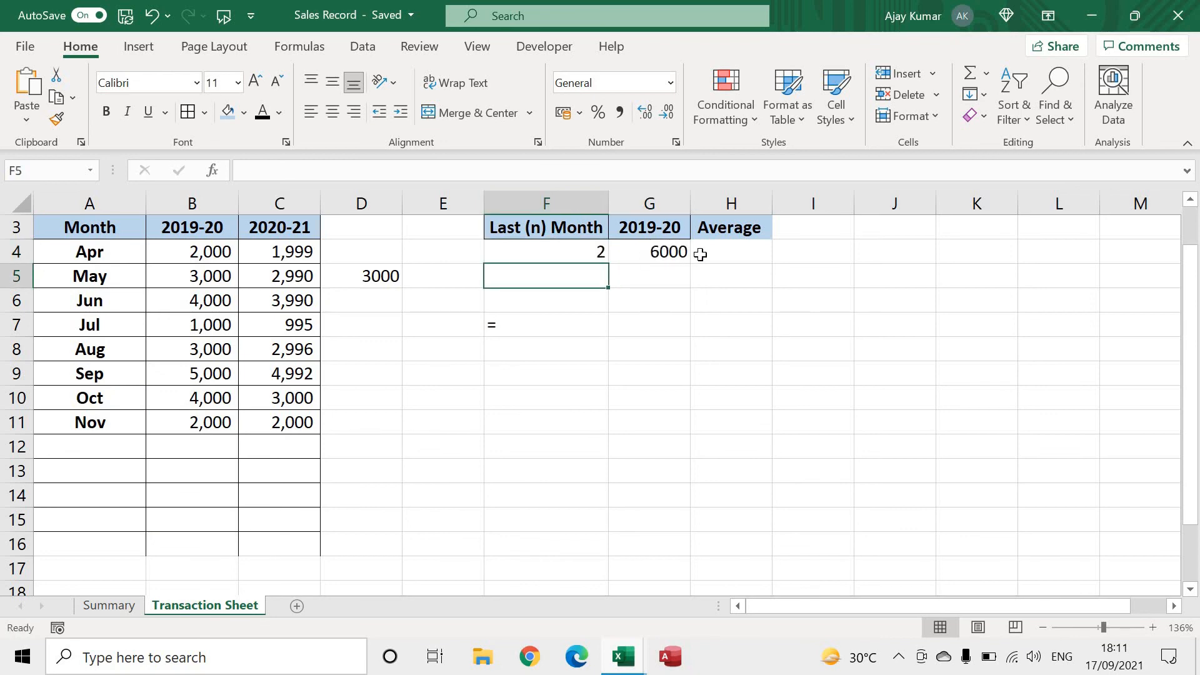
left_click(573, 254)
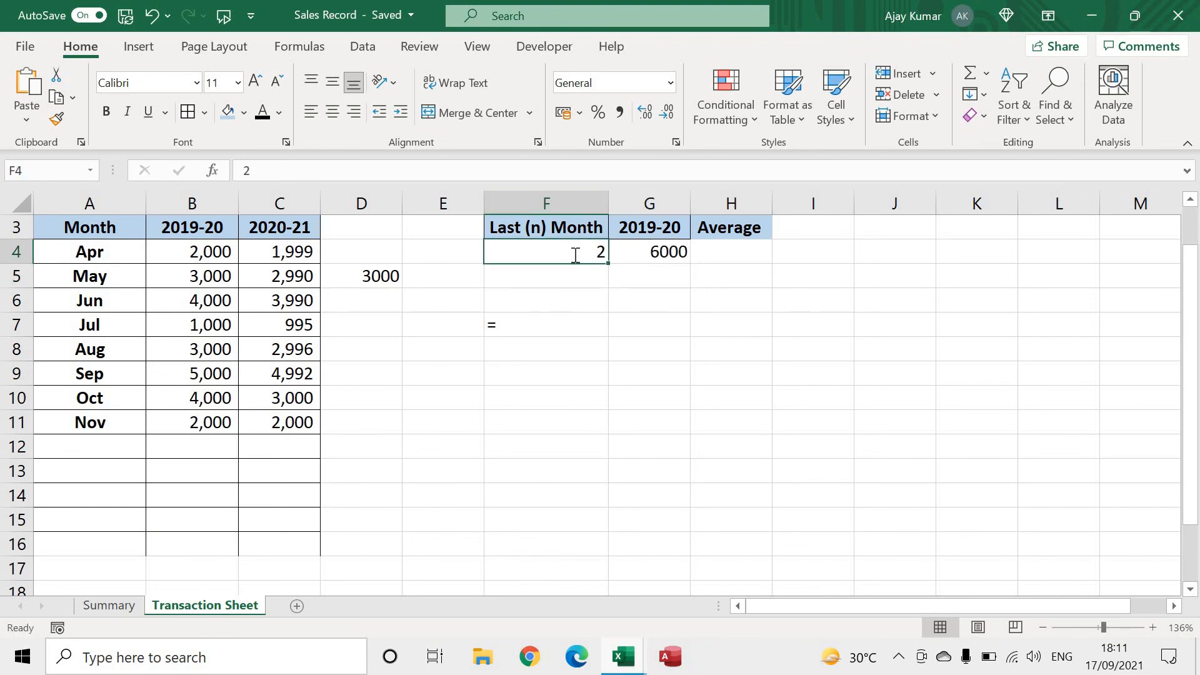
type("3")
key("Return")
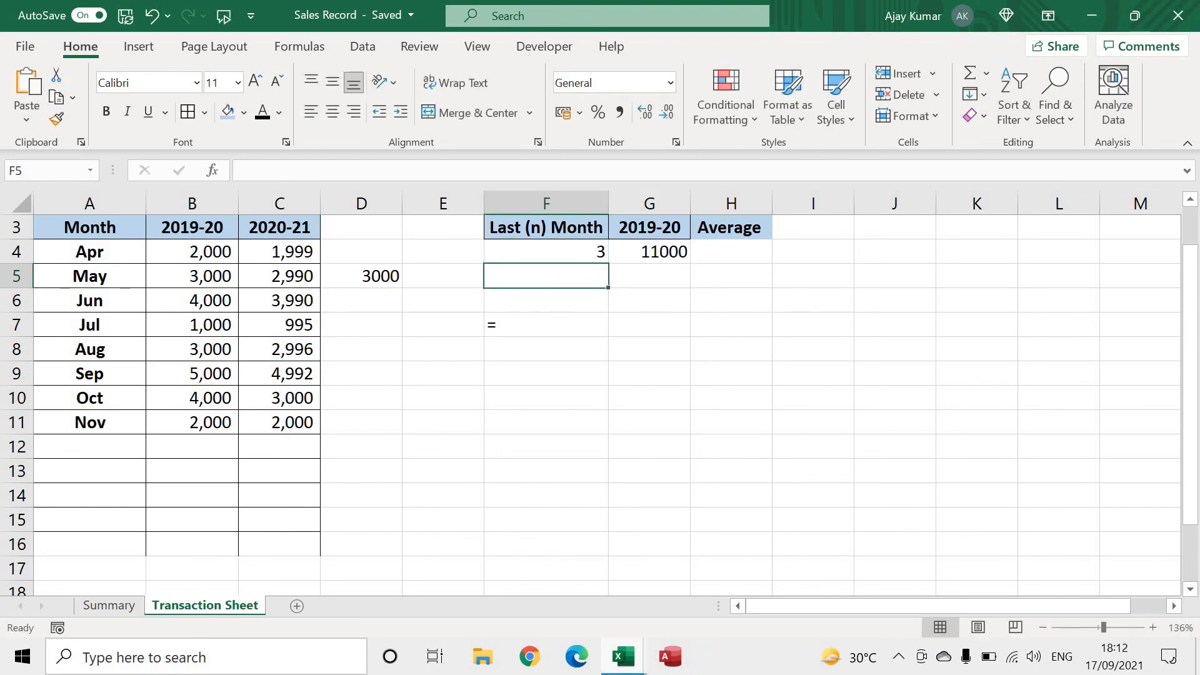
left_click(218, 373)
left_click(224, 419, "shift")
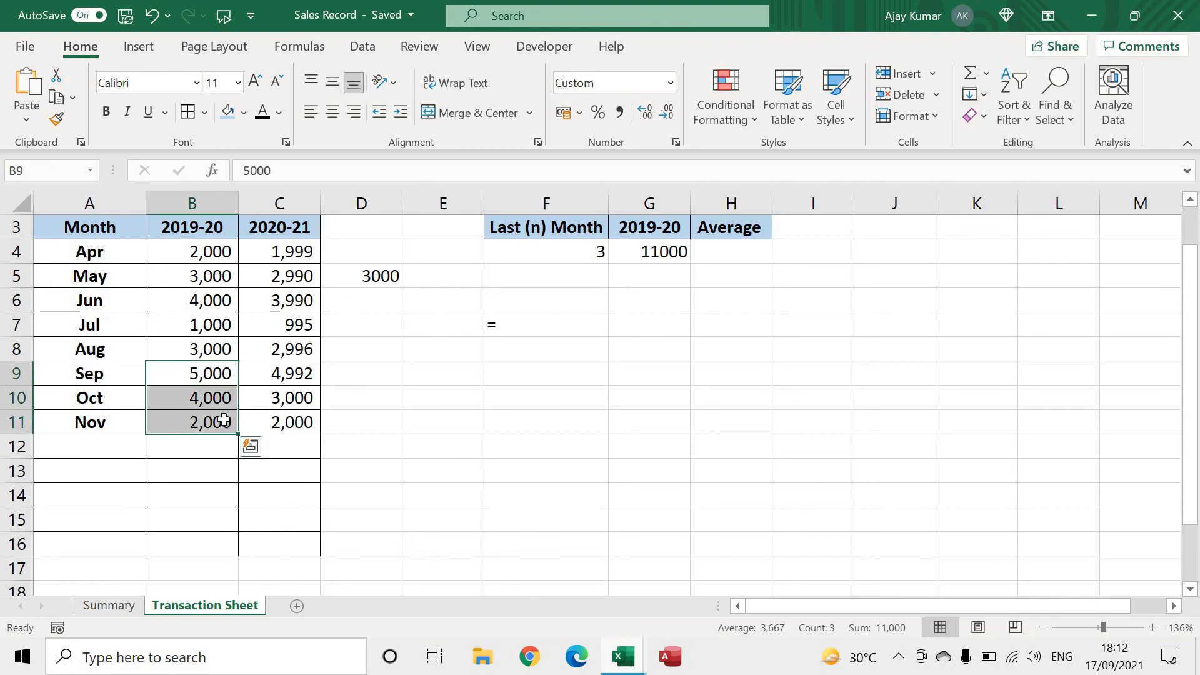